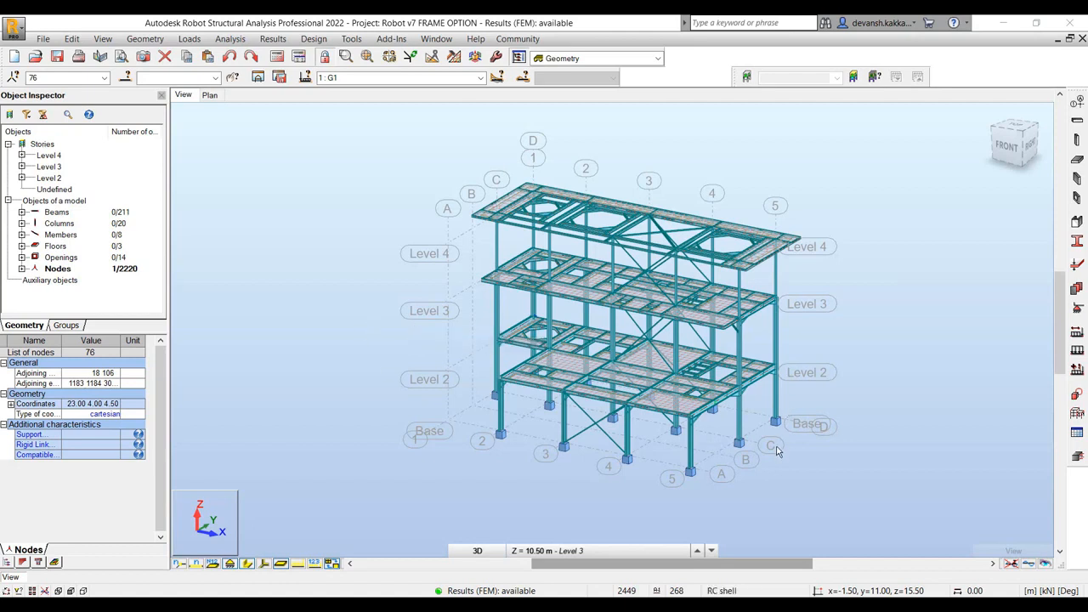
# Clear the node selection and review the section databases that can be declared in Job Preferences, without adding one.
pyautogui.click(392, 228)
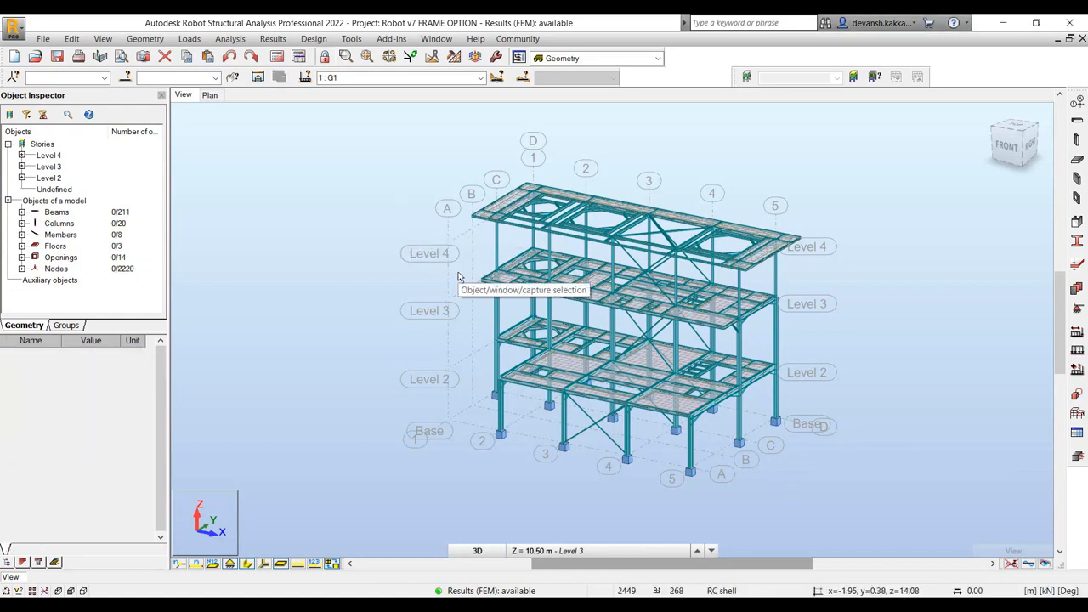
pyautogui.click(353, 40)
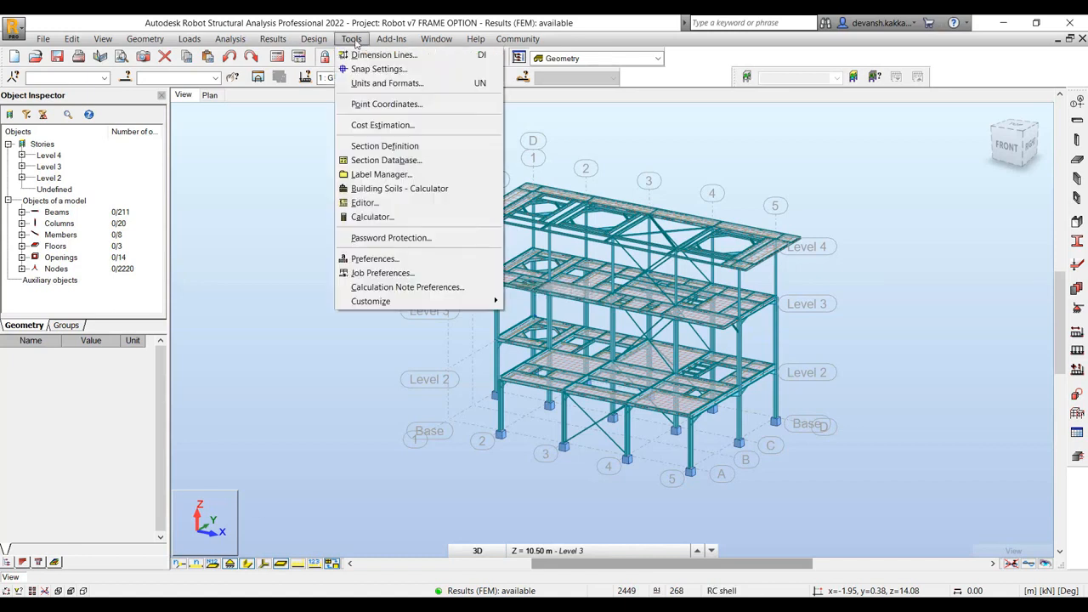
pyautogui.click(387, 274)
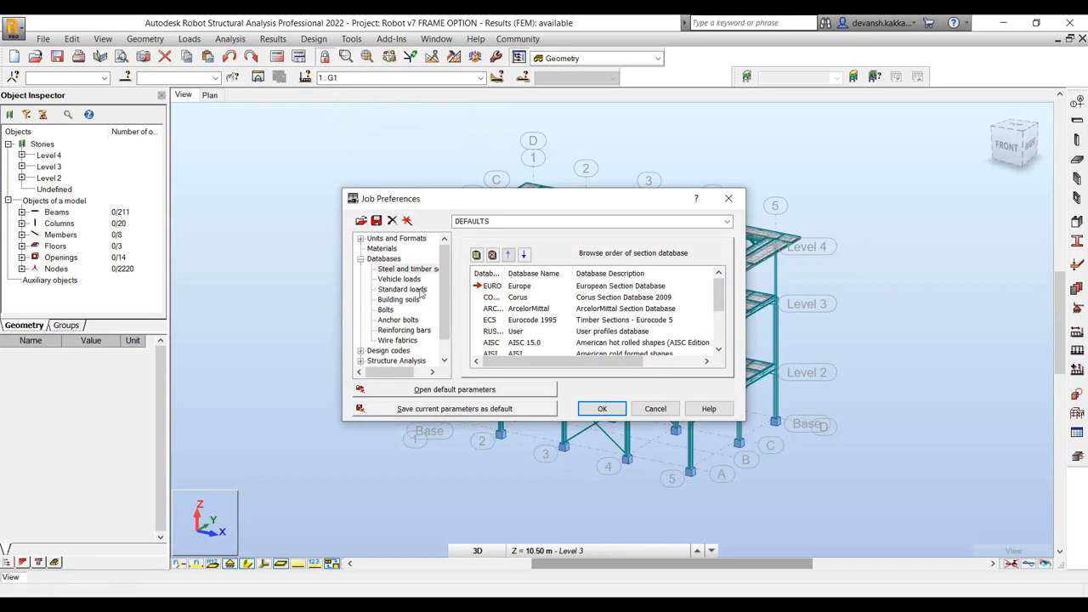
pyautogui.click(477, 255)
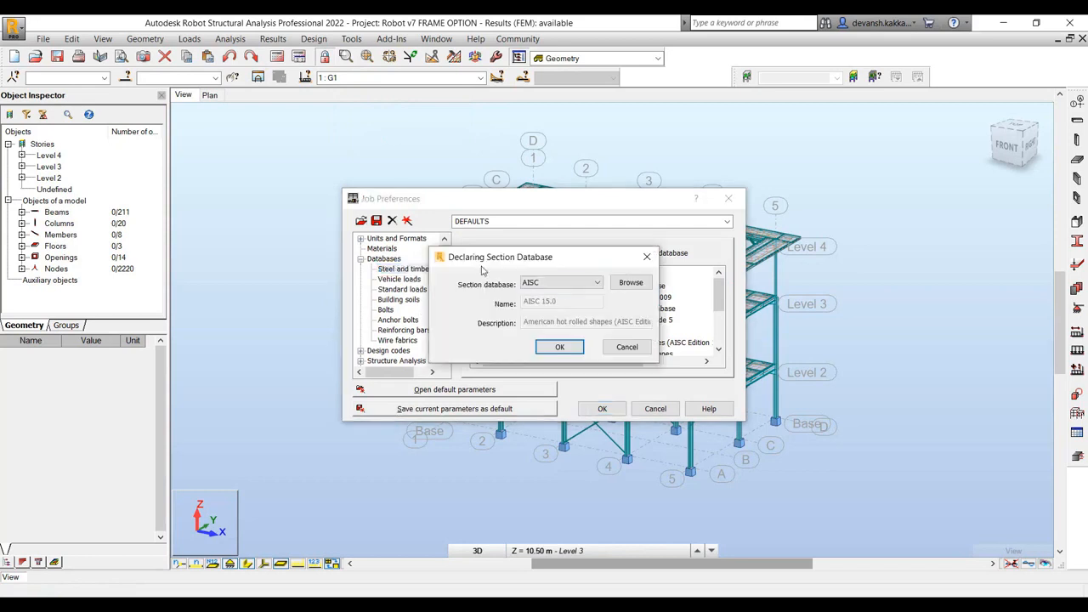
pyautogui.click(561, 283)
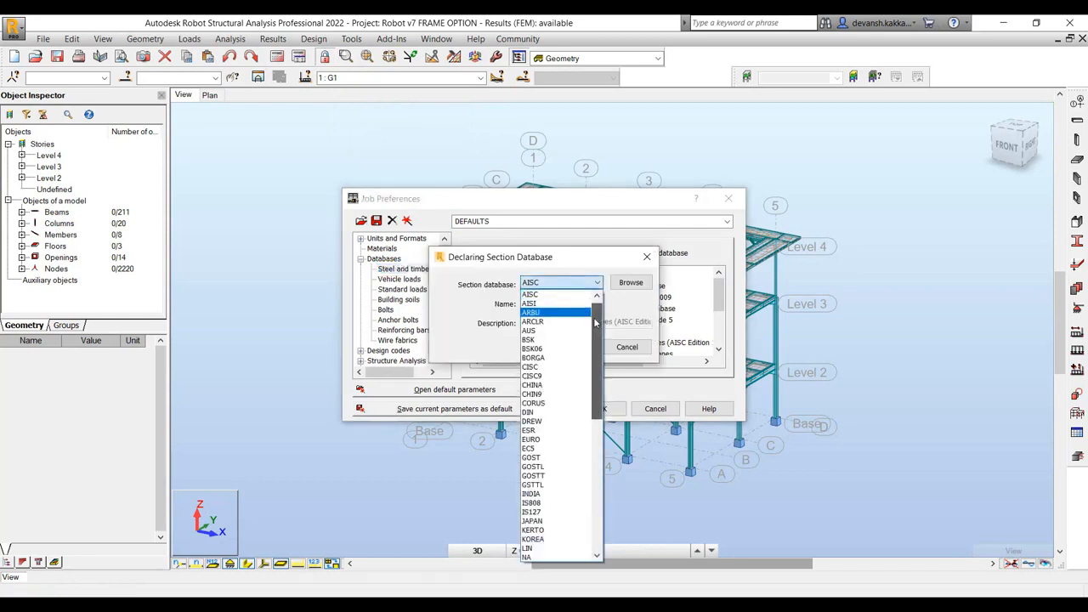
pyautogui.moveTo(595, 321); pyautogui.dragTo(592, 454)
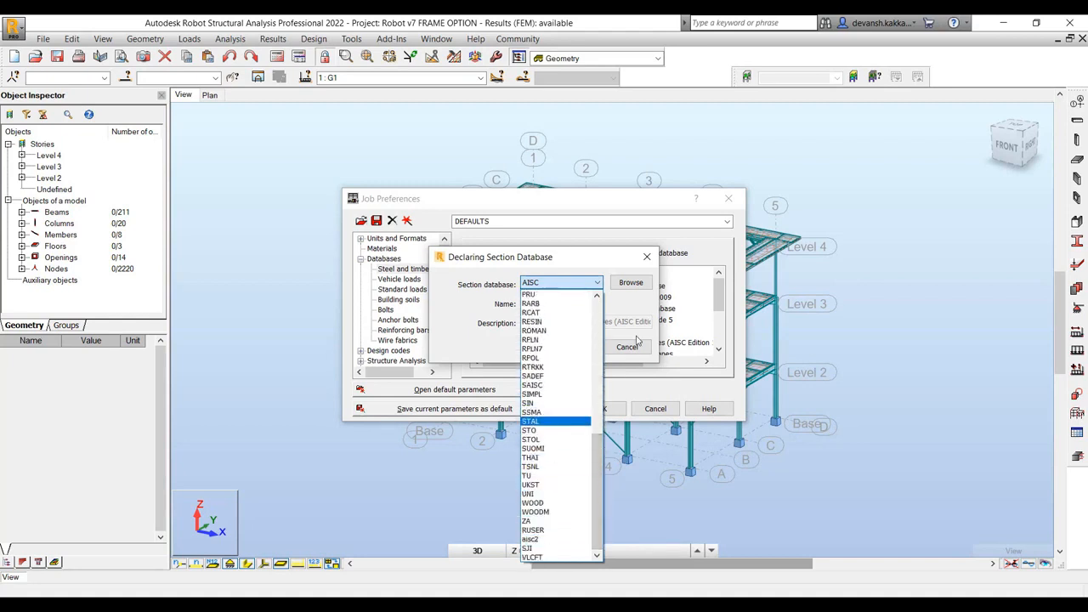
pyautogui.click(639, 304)
pyautogui.click(619, 348)
# Review the declared steel and timber section databases through to AUS and accept the job preferences.
pyautogui.scroll(-1, 494, 337)
pyautogui.scroll(-1, 494, 340)
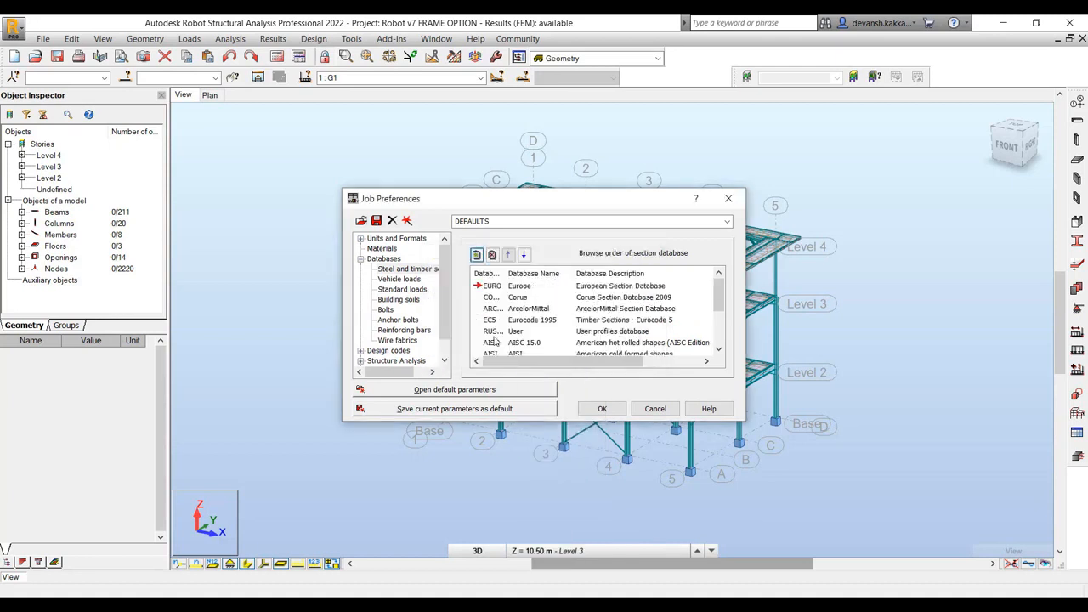
pyautogui.click(492, 342)
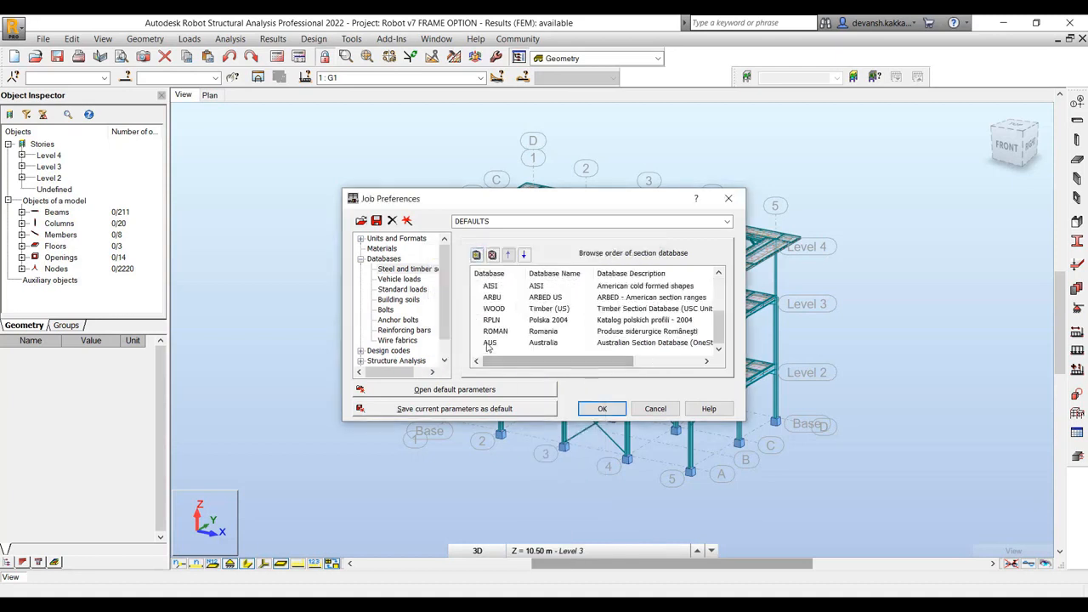
pyautogui.click(597, 408)
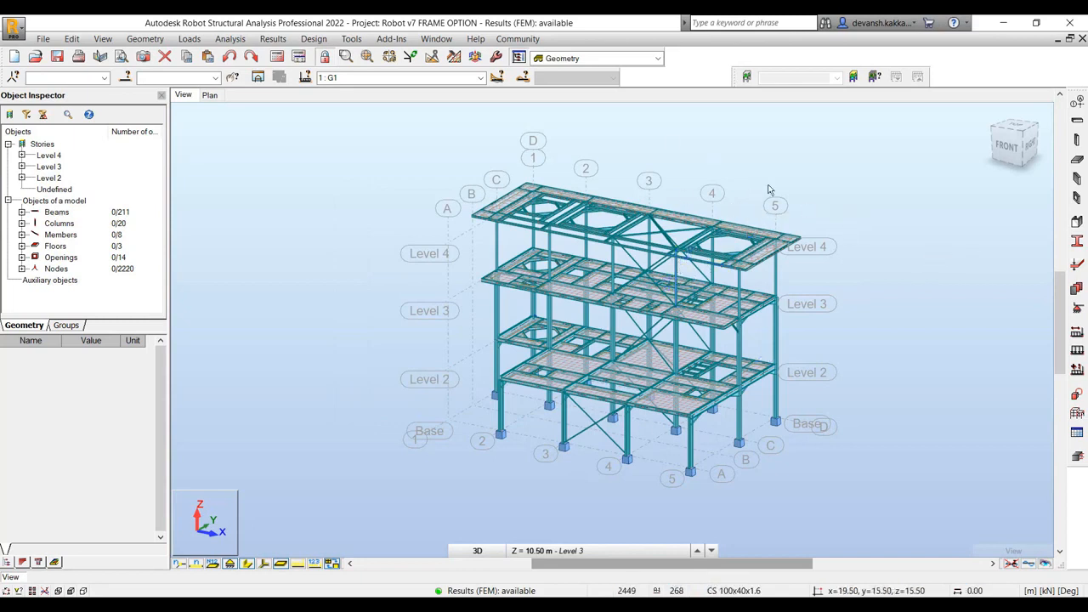
# Start defining a new steel section in the Sections dialog and choose Australia as its database.
pyautogui.click(145, 39)
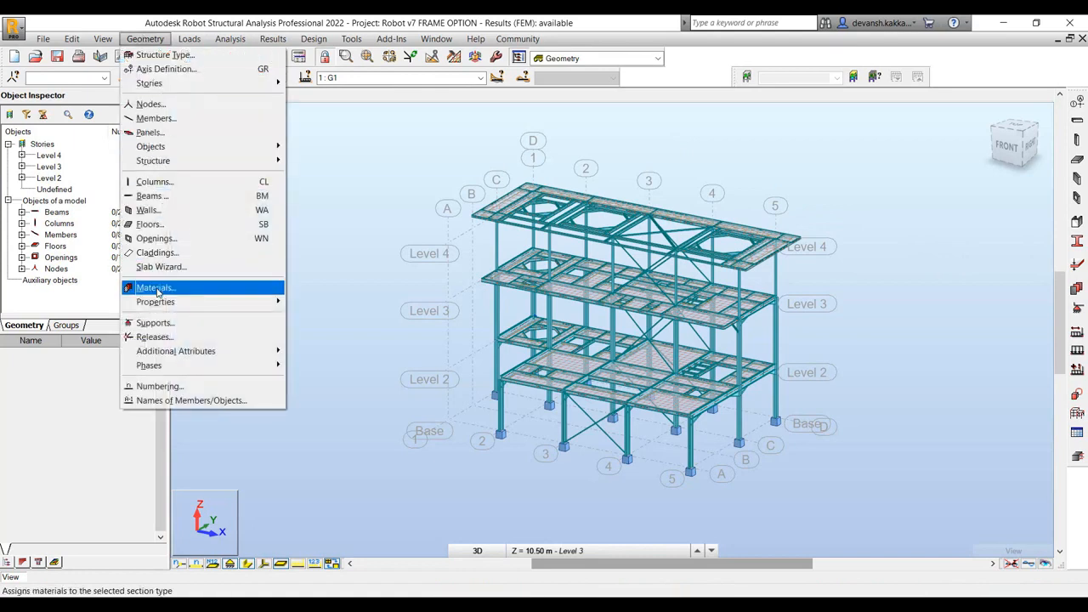
pyautogui.moveTo(241, 303)
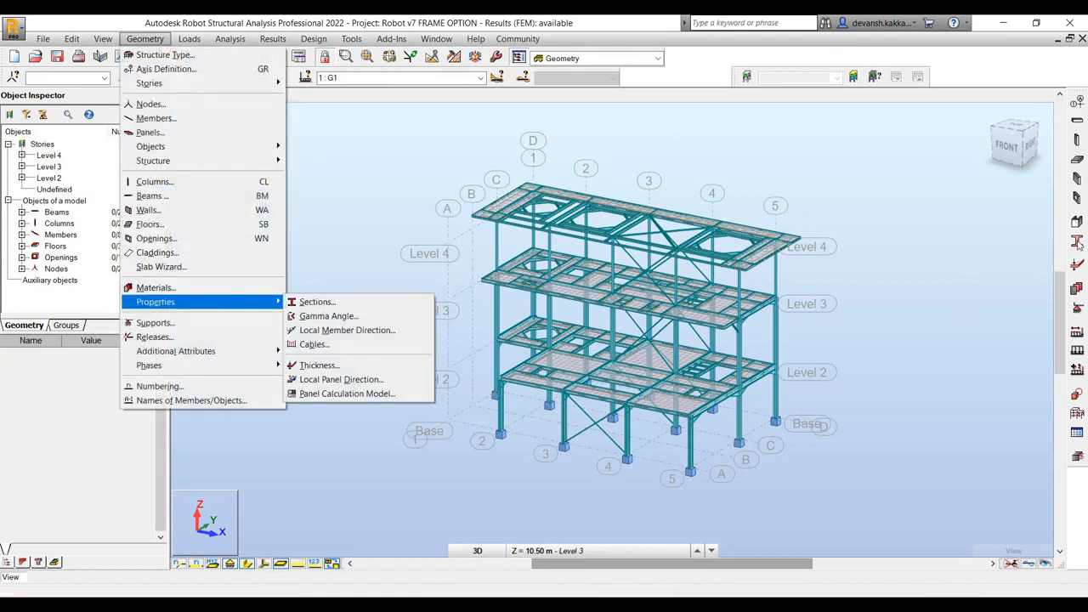
pyautogui.click(402, 305)
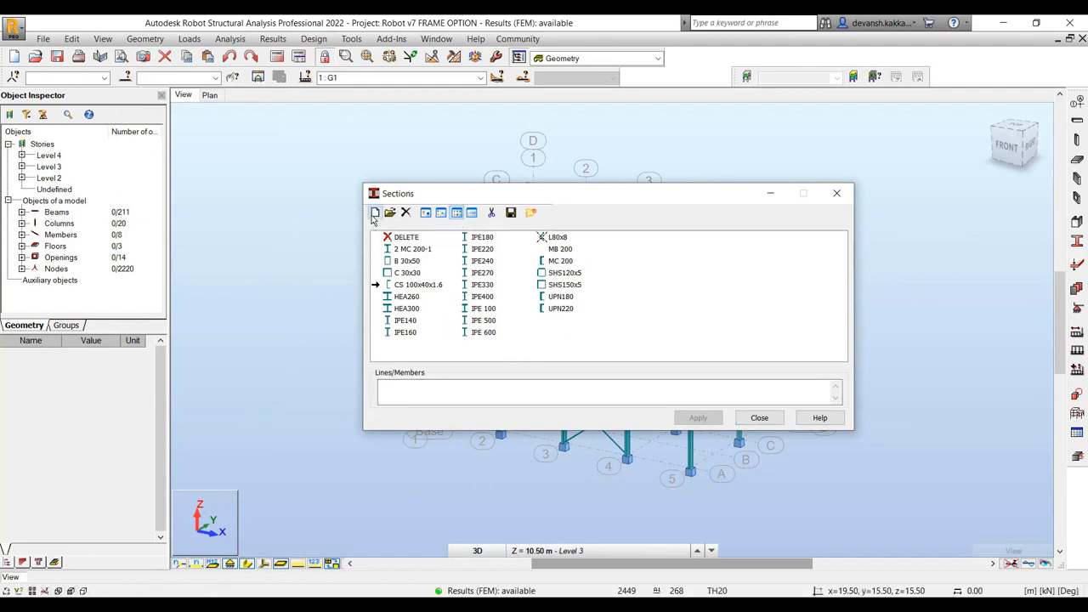
pyautogui.moveTo(556, 275); pyautogui.dragTo(354, 183)
pyautogui.click(332, 207)
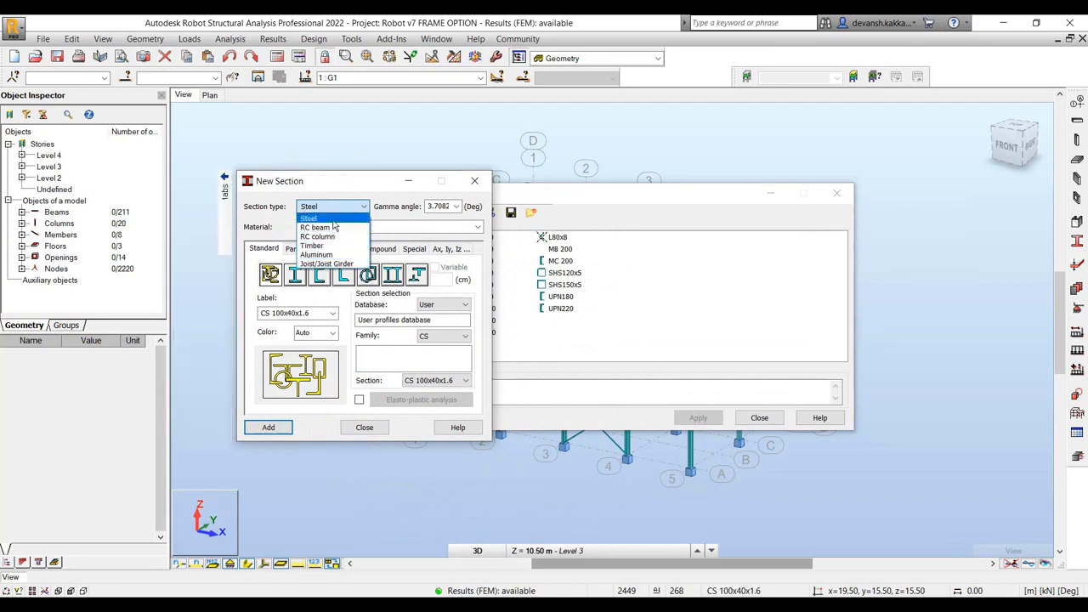
pyautogui.click(372, 303)
pyautogui.click(459, 305)
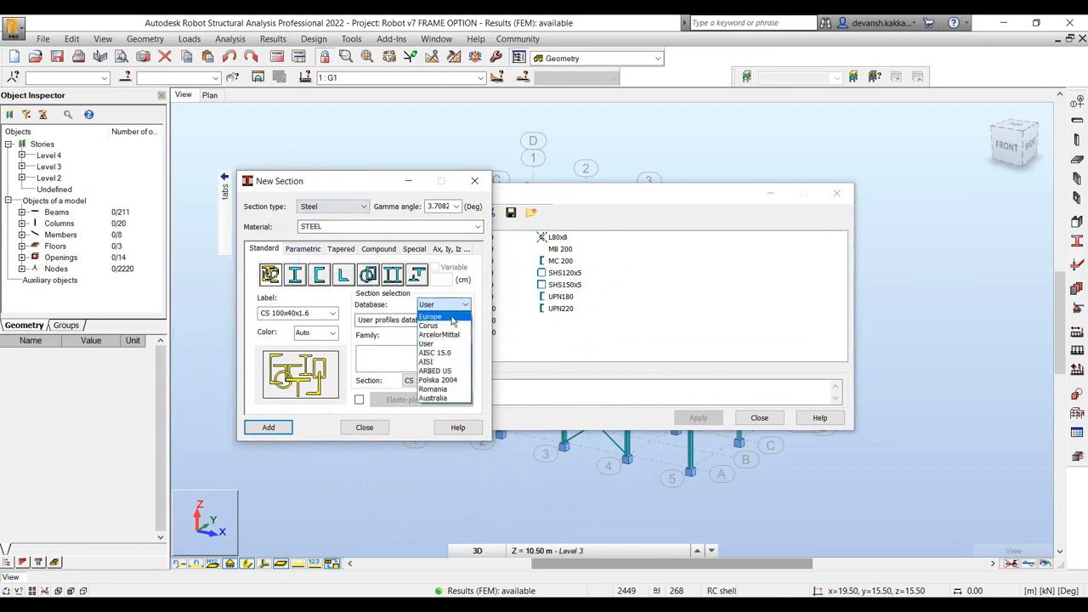
pyautogui.click(448, 401)
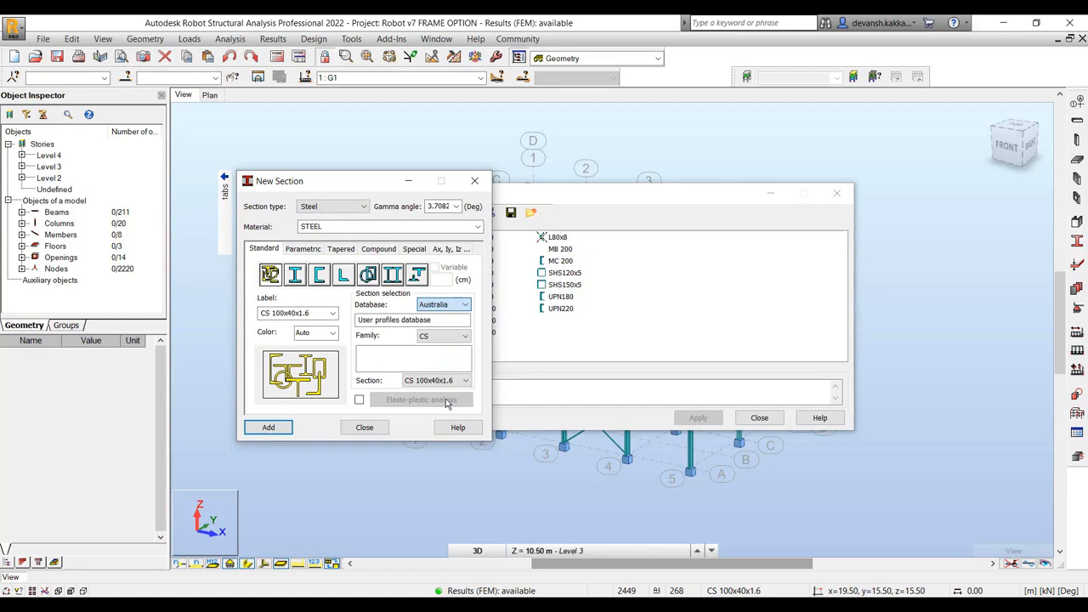
# Browse the section families of the Australian database, choosing C and EA.
pyautogui.click(444, 336)
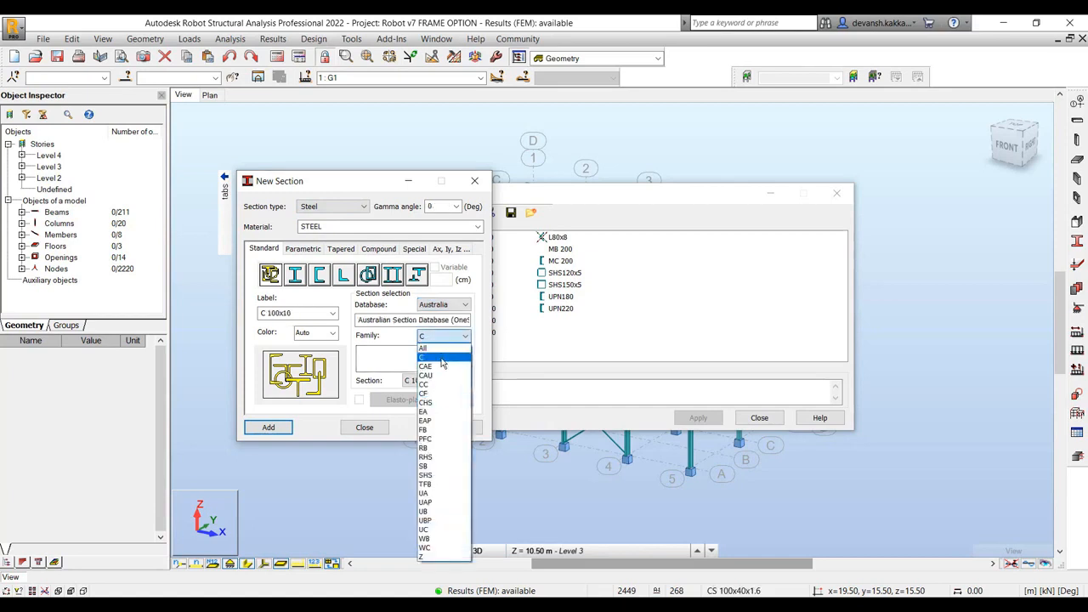
pyautogui.click(443, 358)
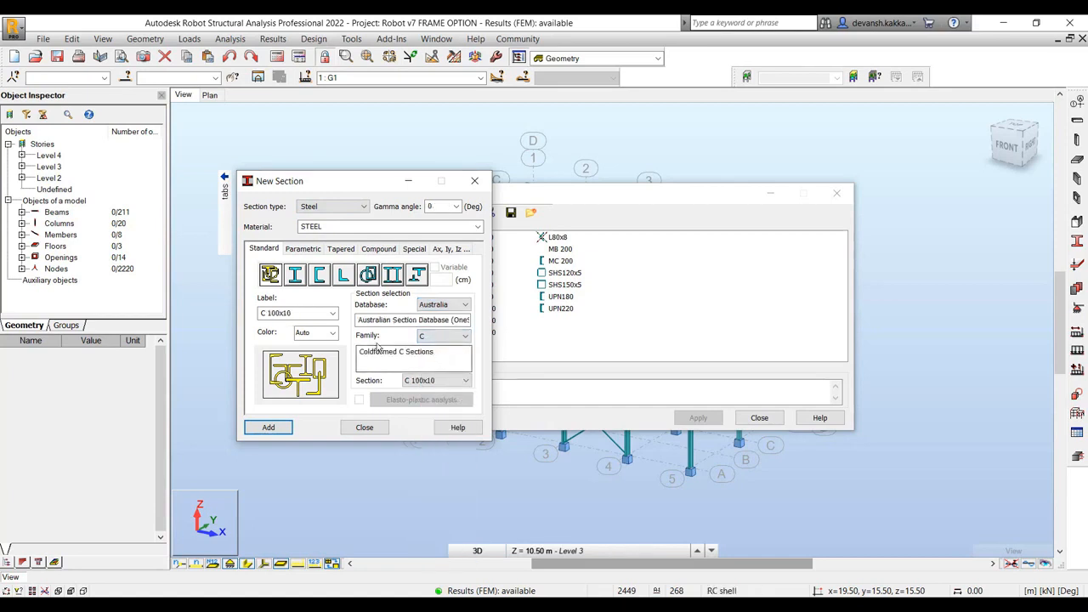
pyautogui.click(443, 336)
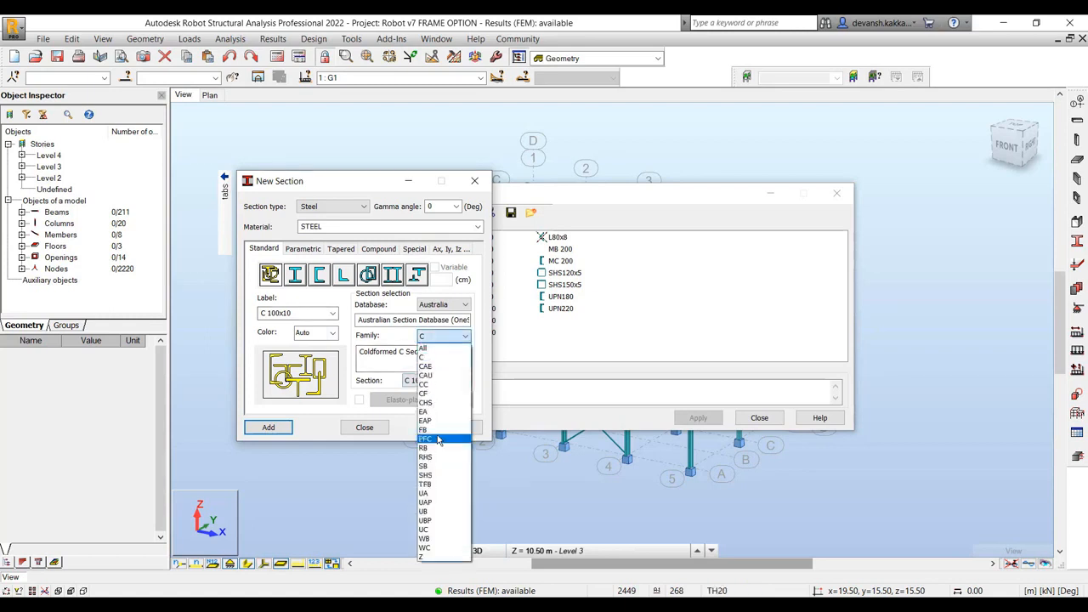
pyautogui.click(429, 412)
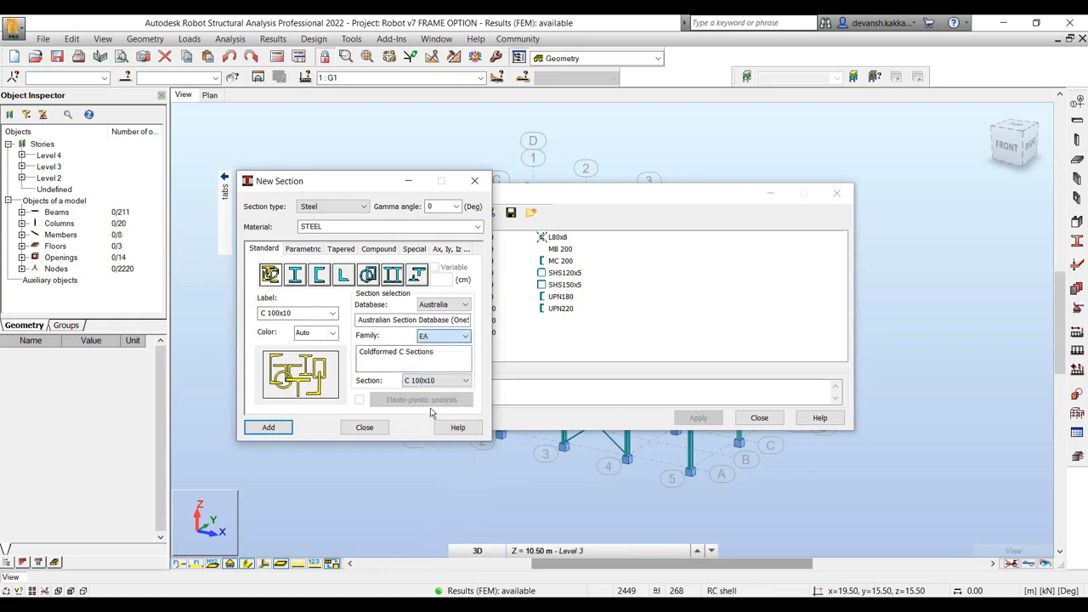
# Look through the standard I, channel and angle shapes and choose the EAP equal angle family.
pyautogui.click(302, 278)
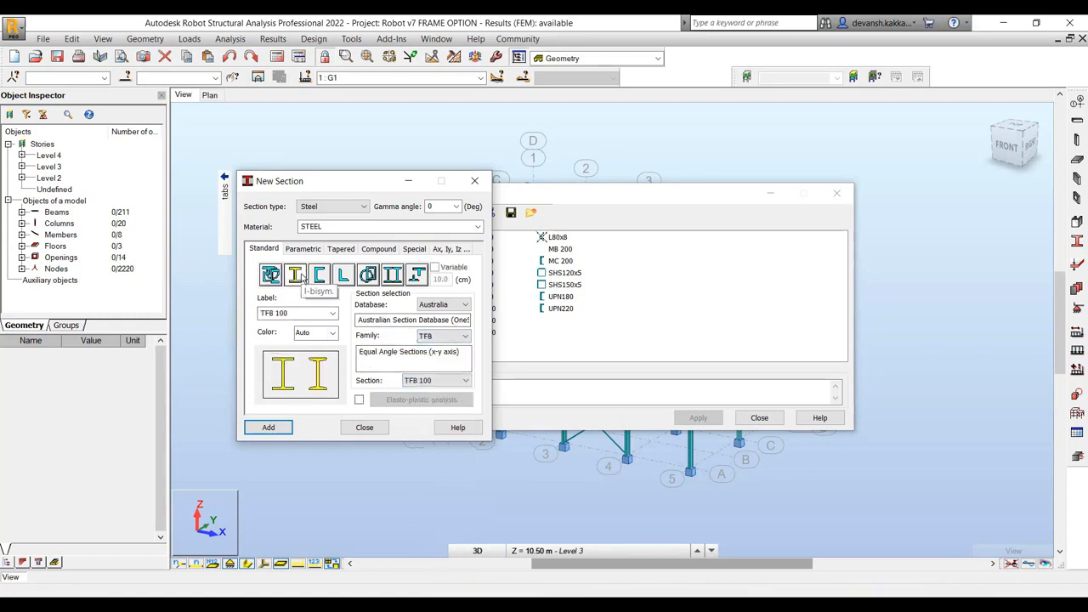
pyautogui.click(320, 276)
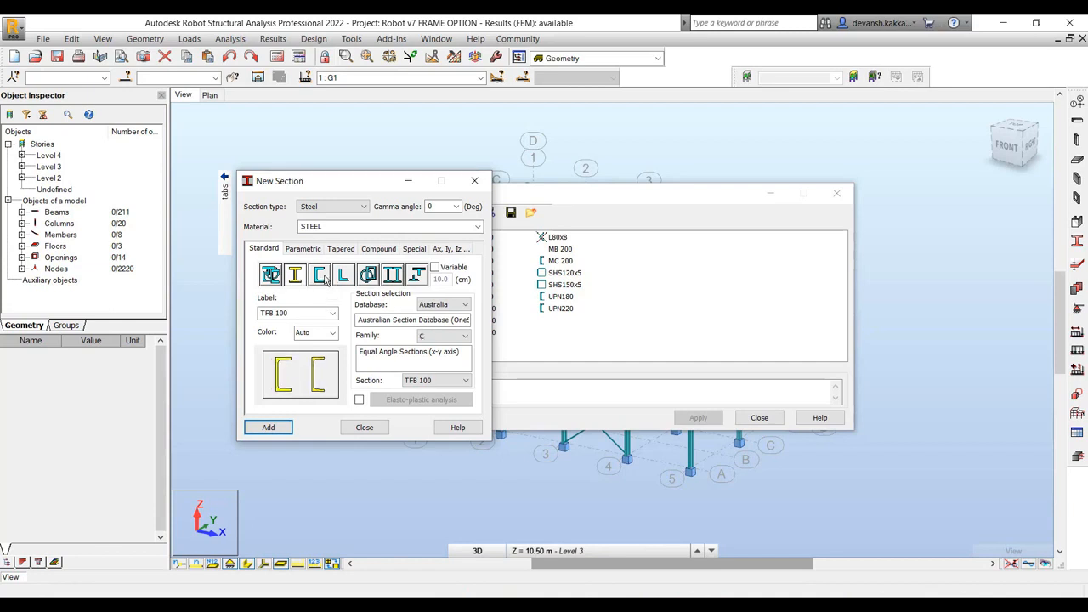
pyautogui.click(343, 275)
pyautogui.click(448, 337)
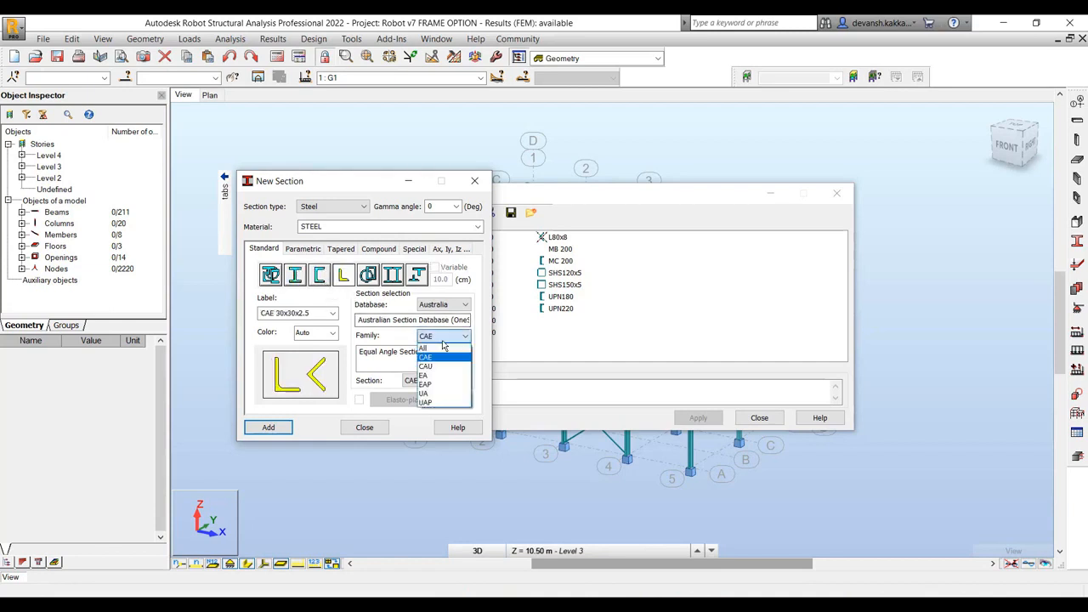
pyautogui.click(441, 385)
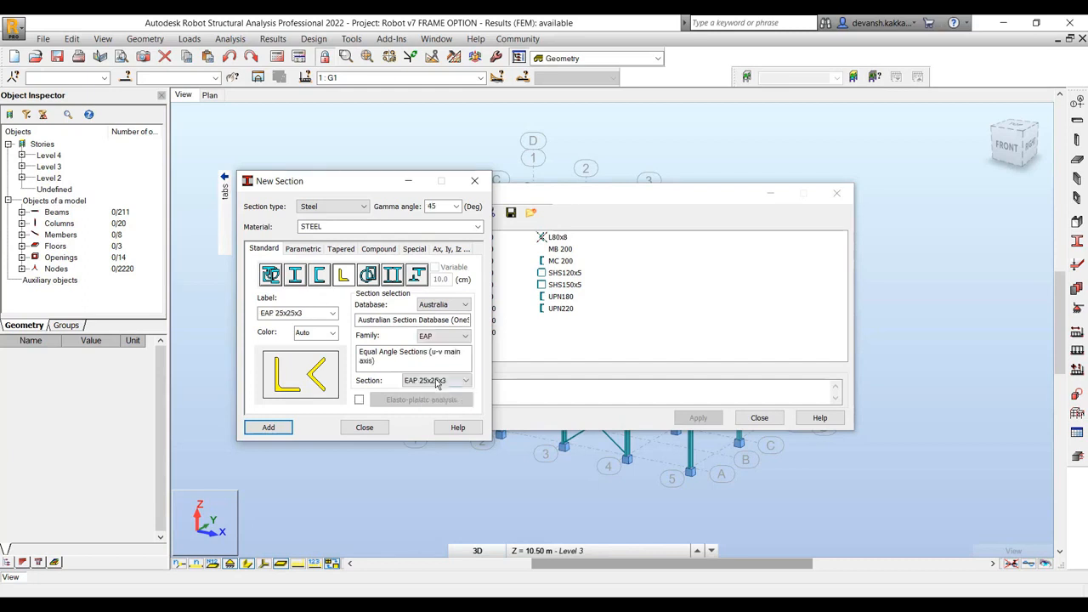
pyautogui.click(438, 380)
pyautogui.click(364, 337)
# Examine the dimension inputs of the parametric rectangular, box and I-bisymmetrical shapes and of the tapered rectangular section.
pyautogui.click(303, 249)
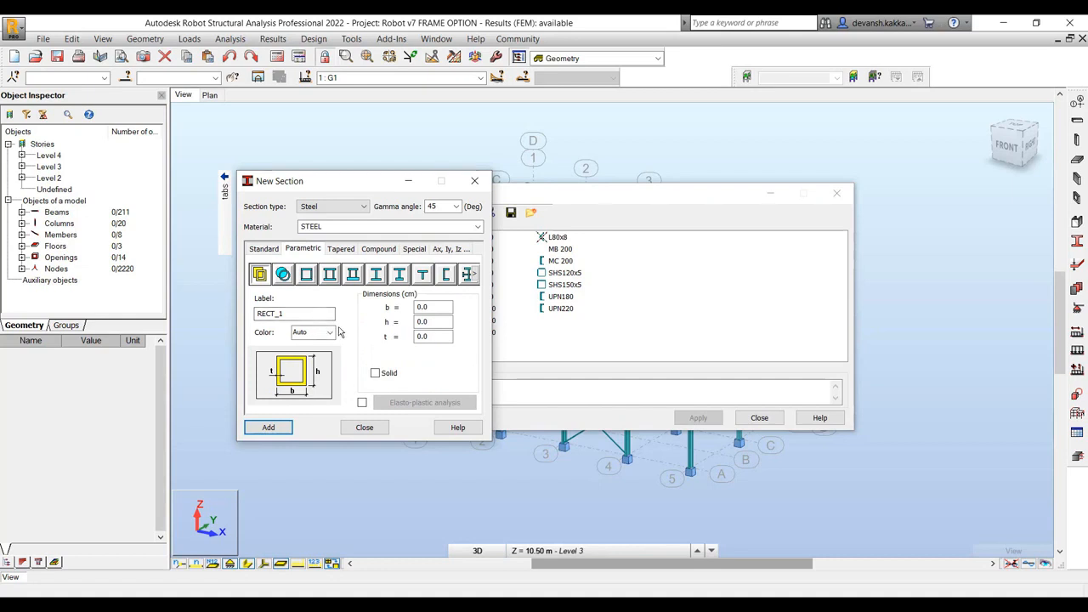
pyautogui.click(306, 274)
pyautogui.click(353, 274)
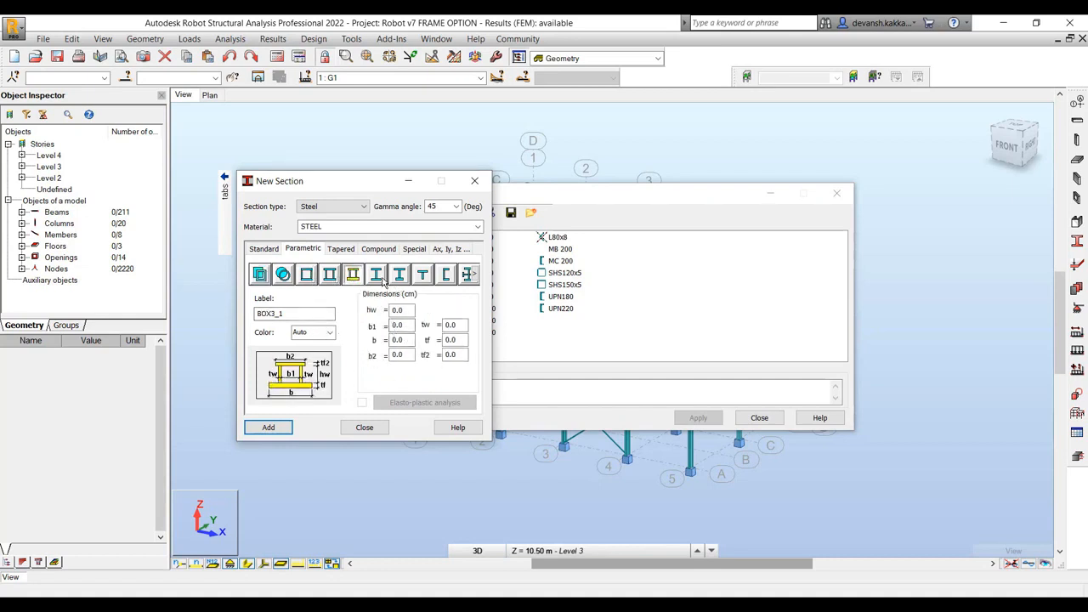
pyautogui.click(383, 281)
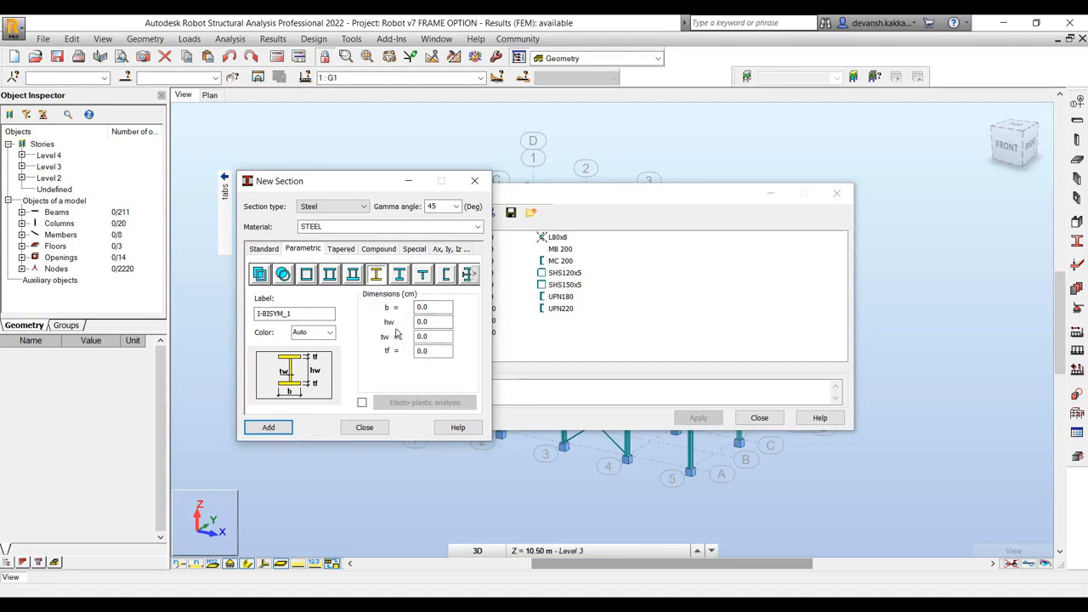
pyautogui.click(341, 249)
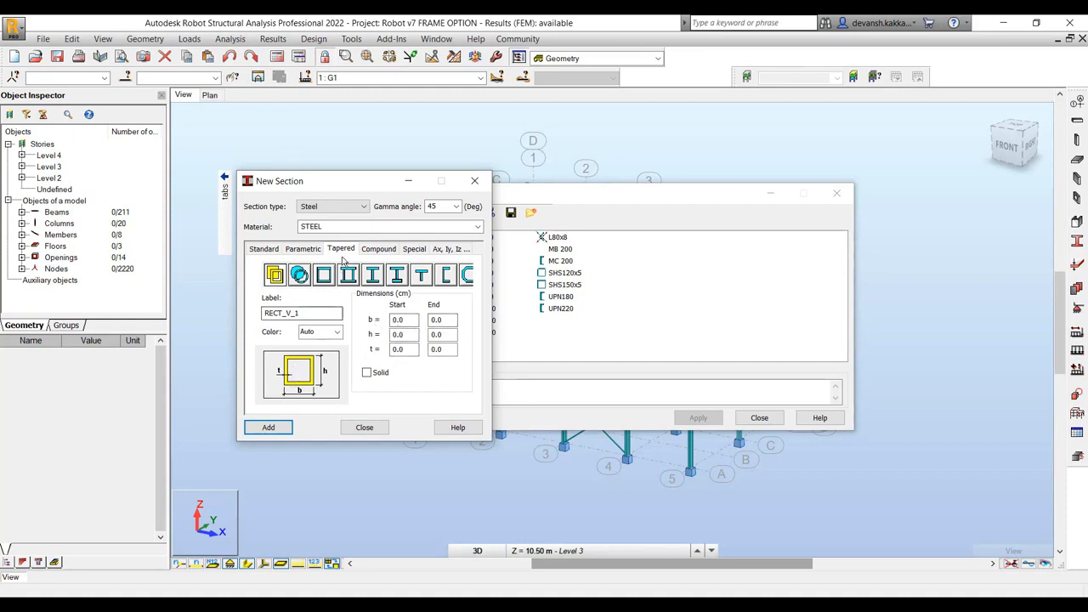
# Examine the compound options, including the two-angle cross arrangement, and the special I-section with a bottom plate.
pyautogui.click(393, 251)
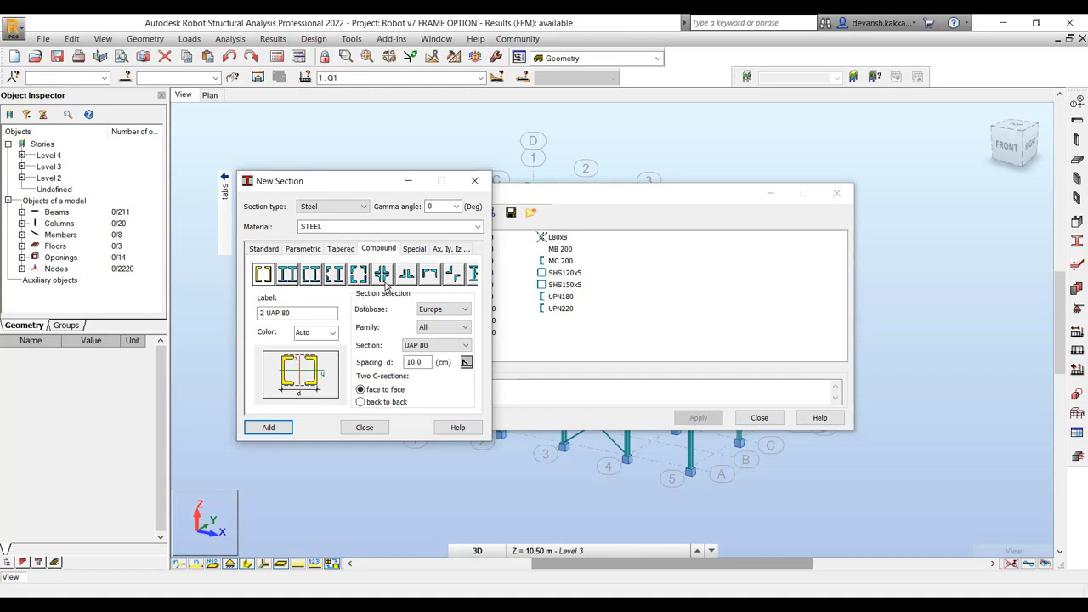
pyautogui.click(452, 277)
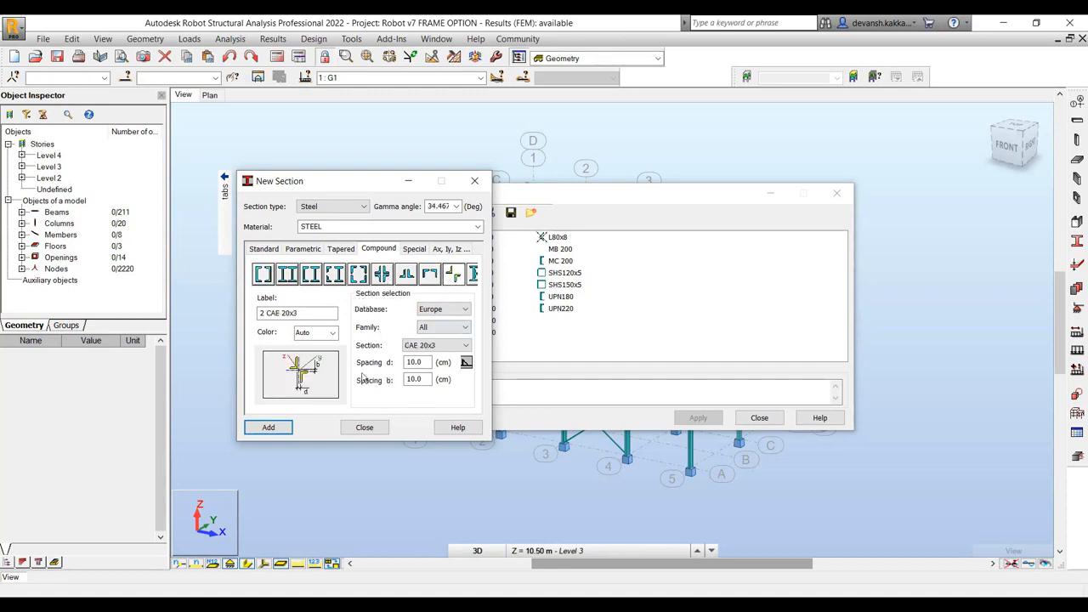
pyautogui.click(417, 254)
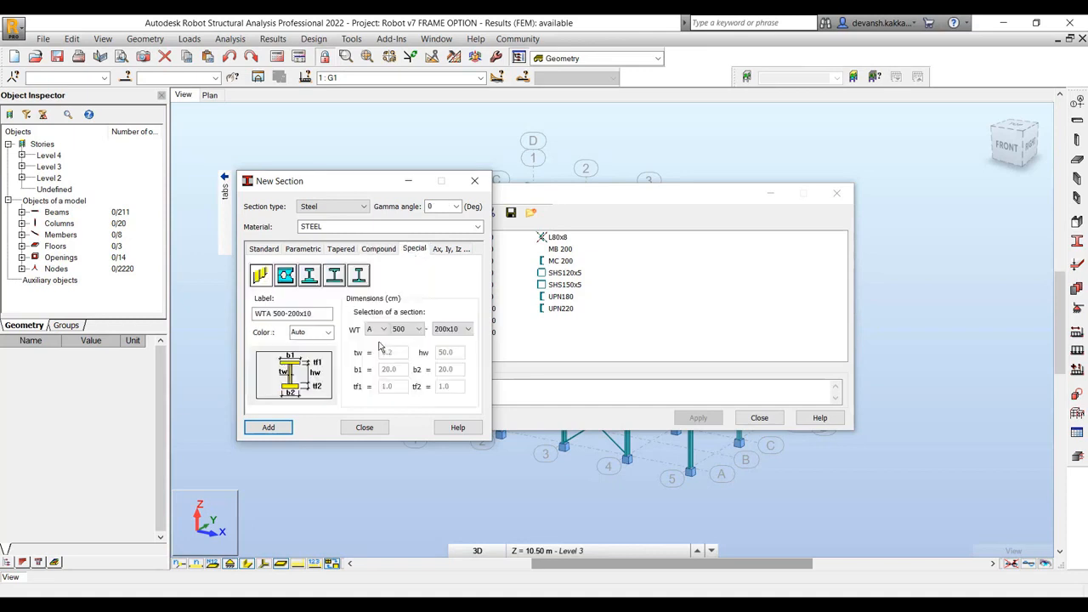
pyautogui.click(319, 284)
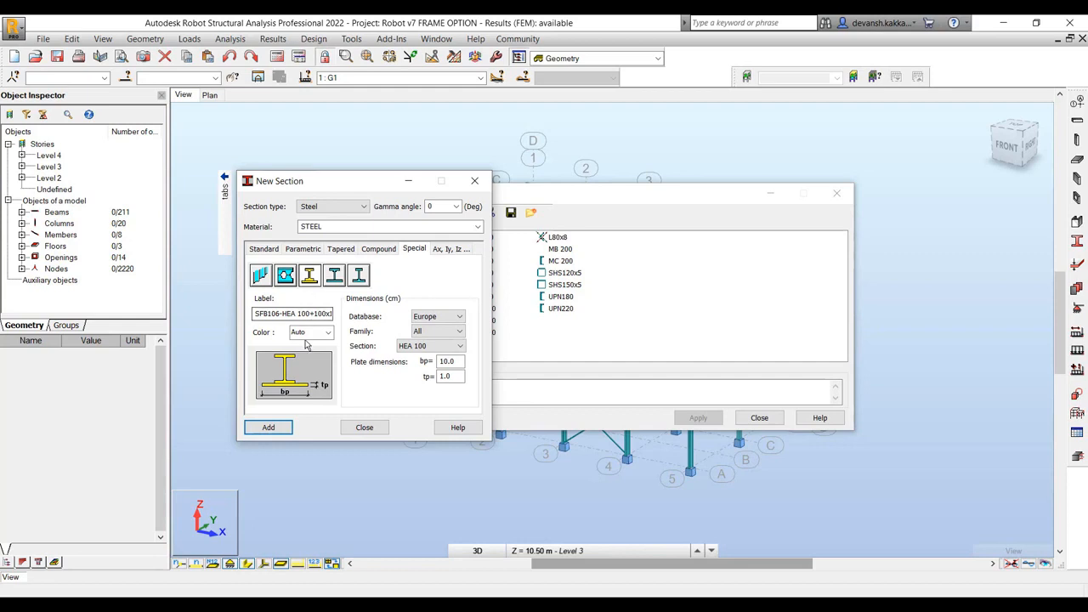
# Examine the user-defined Ax, Iy, Iz section properties and their additional parameters, leaving them unchanged.
pyautogui.click(451, 250)
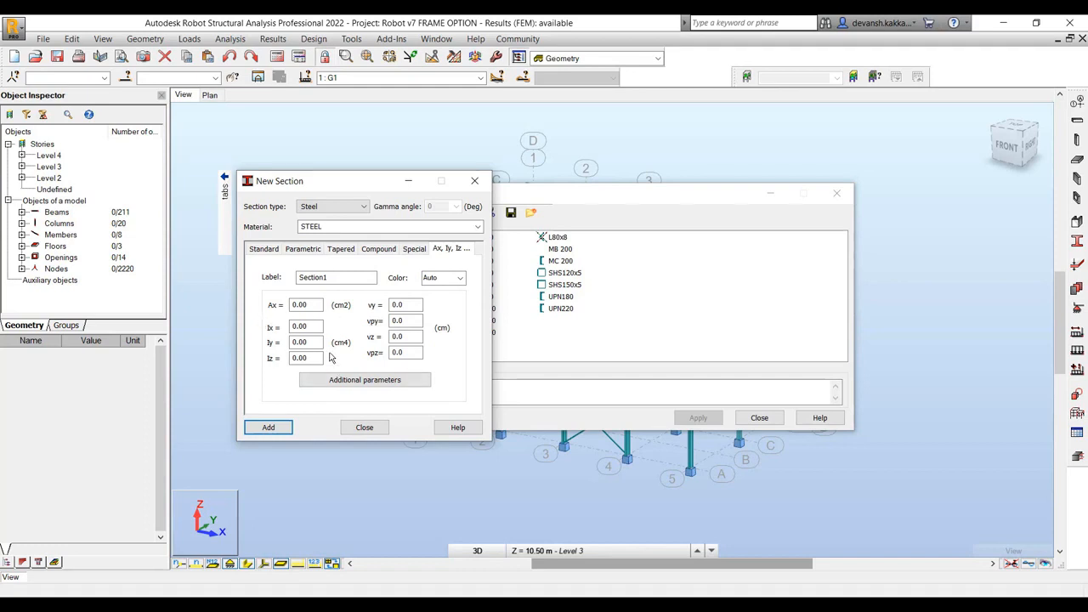
pyautogui.click(384, 383)
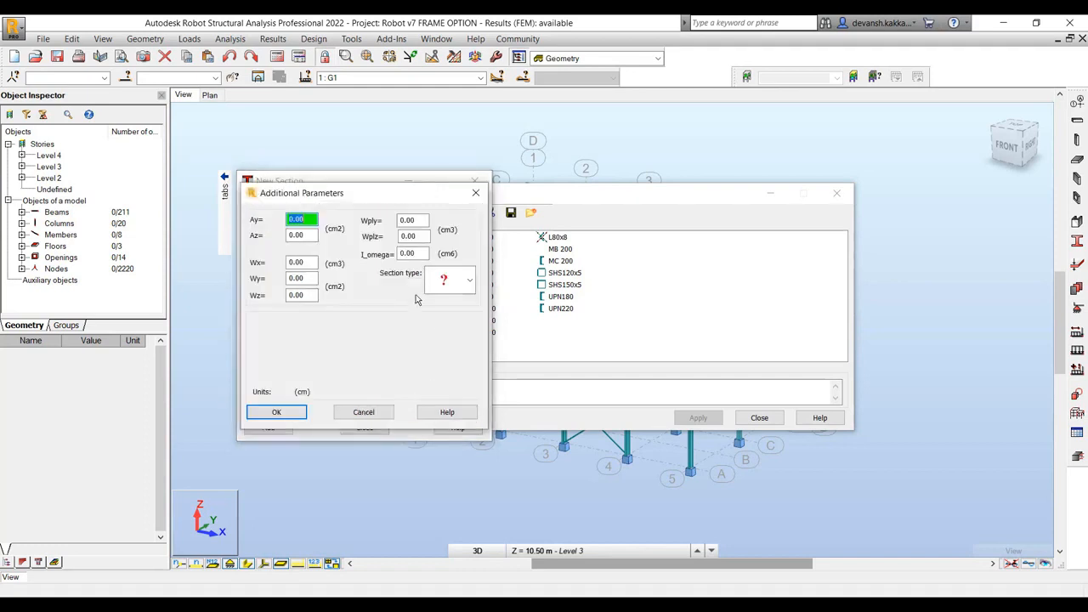
pyautogui.click(364, 413)
# Change the new section's type to RC beam.
pyautogui.click(345, 206)
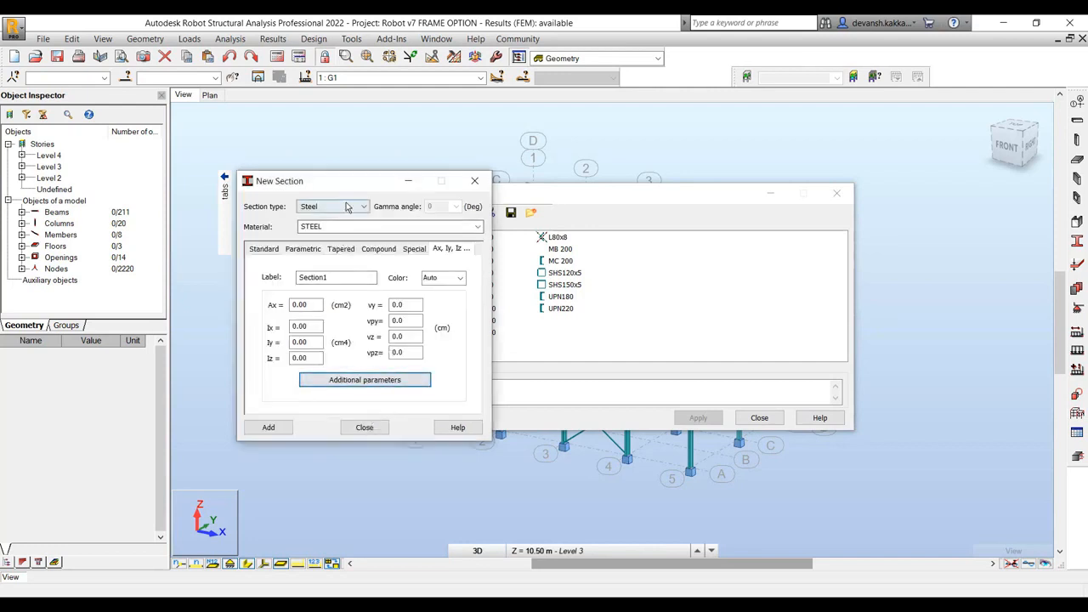
pyautogui.click(332, 229)
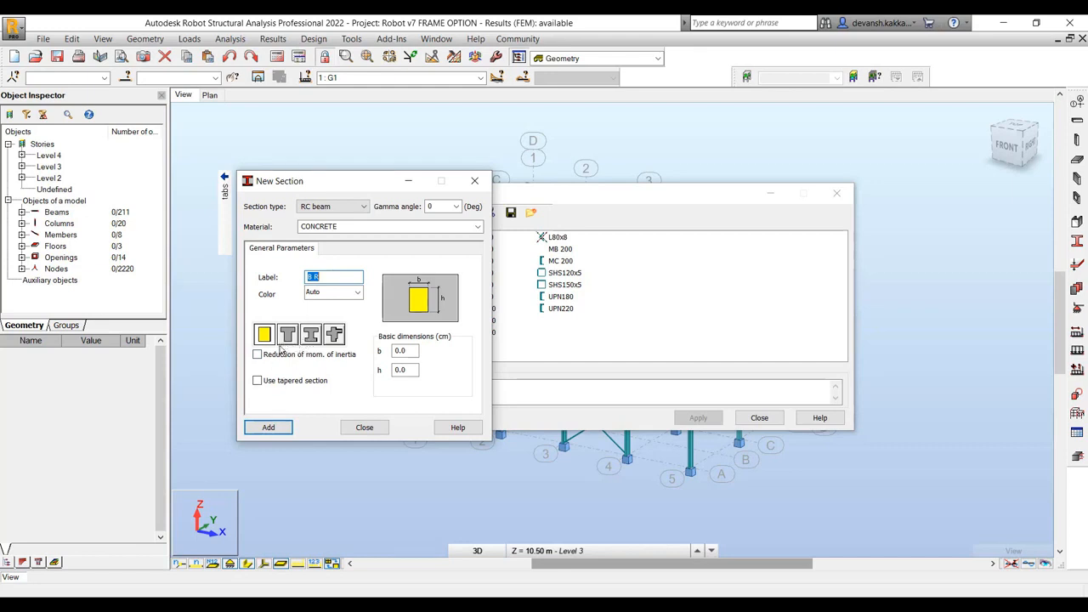
# Examine the T and L shapes of the RC column section type and its moment of inertia reduction option, leaving the reduction off.
pyautogui.click(353, 207)
pyautogui.click(327, 227)
pyautogui.click(314, 282)
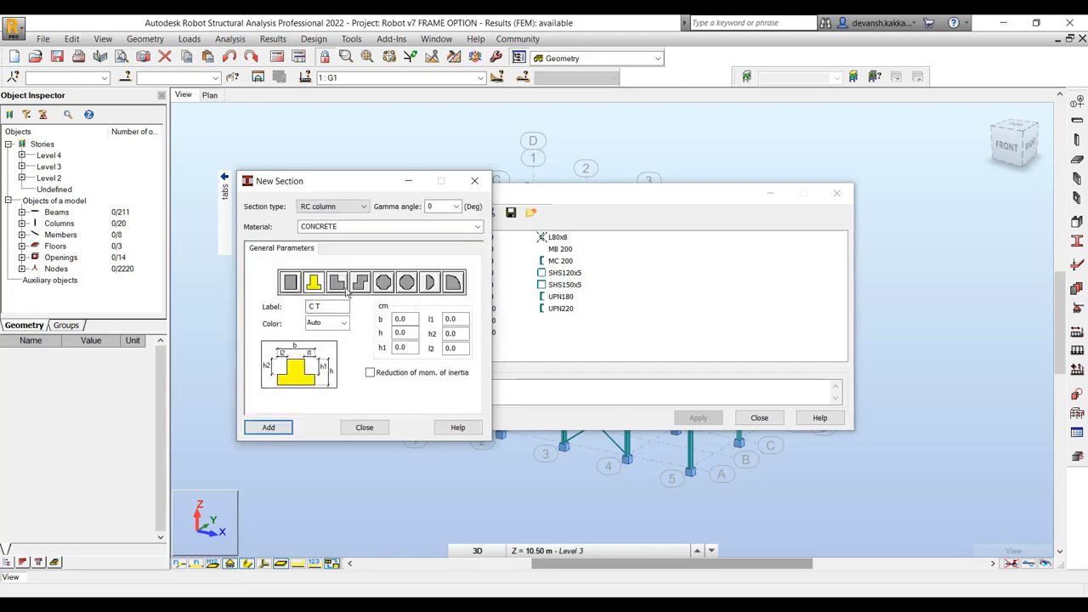
pyautogui.click(337, 282)
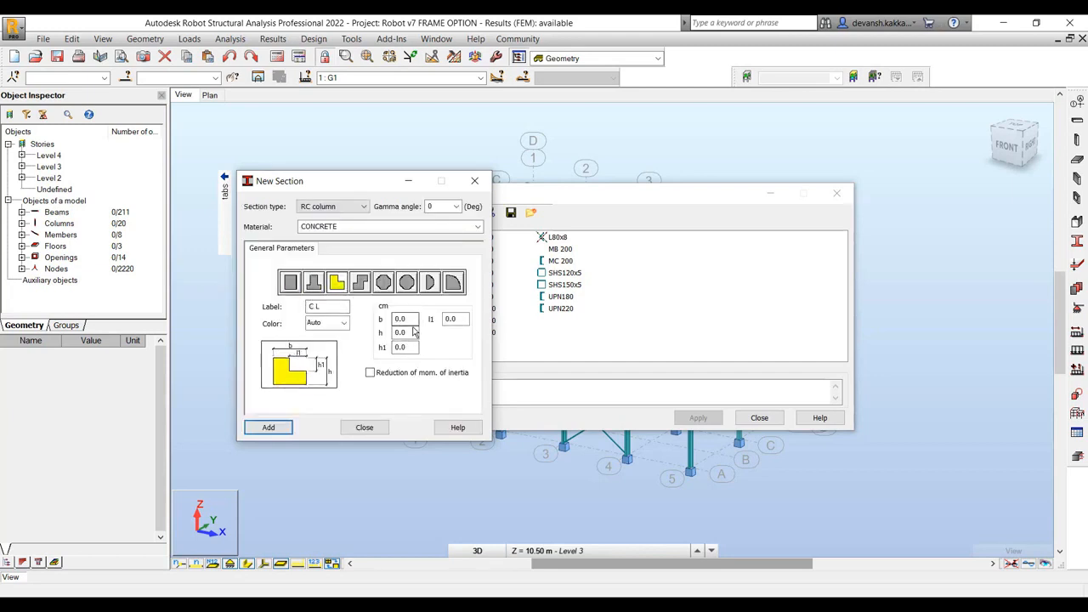
pyautogui.click(379, 375)
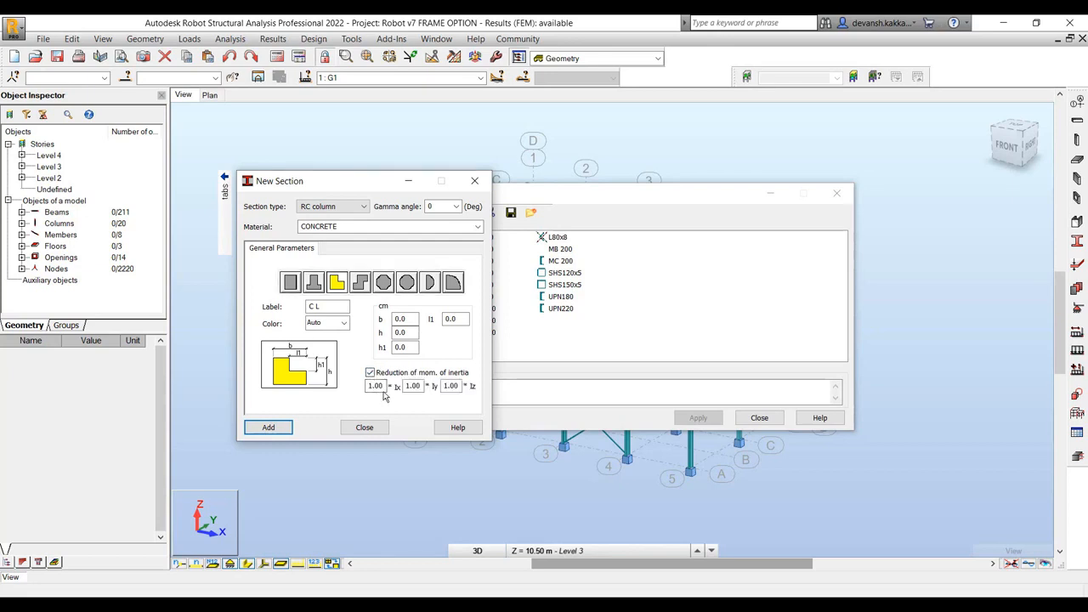
pyautogui.click(374, 373)
# Change the new section's type to Timber and its section database to Timber (US).
pyautogui.click(331, 207)
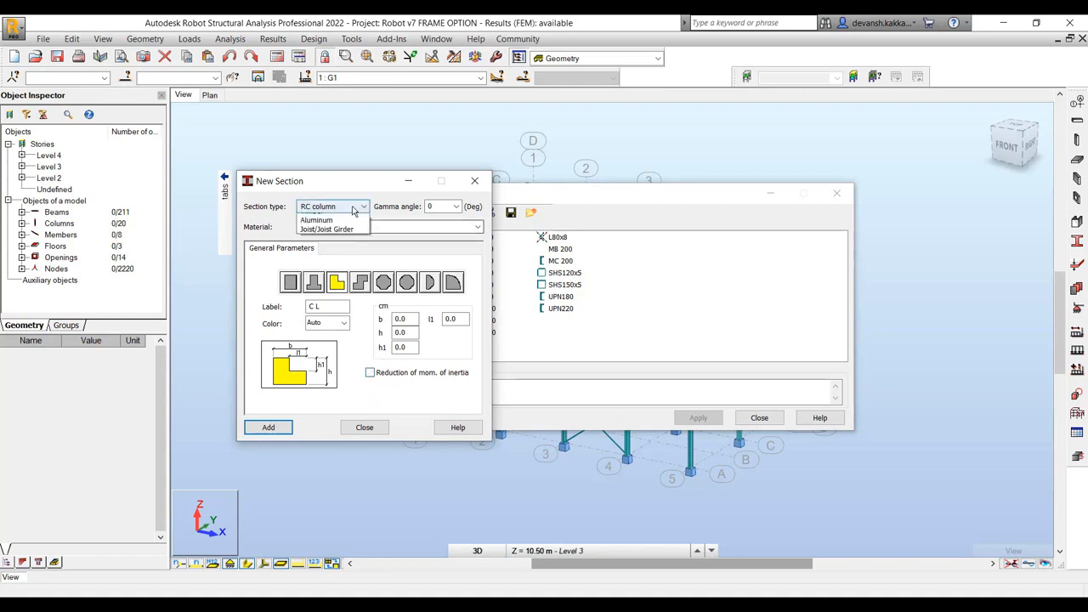
pyautogui.click(328, 253)
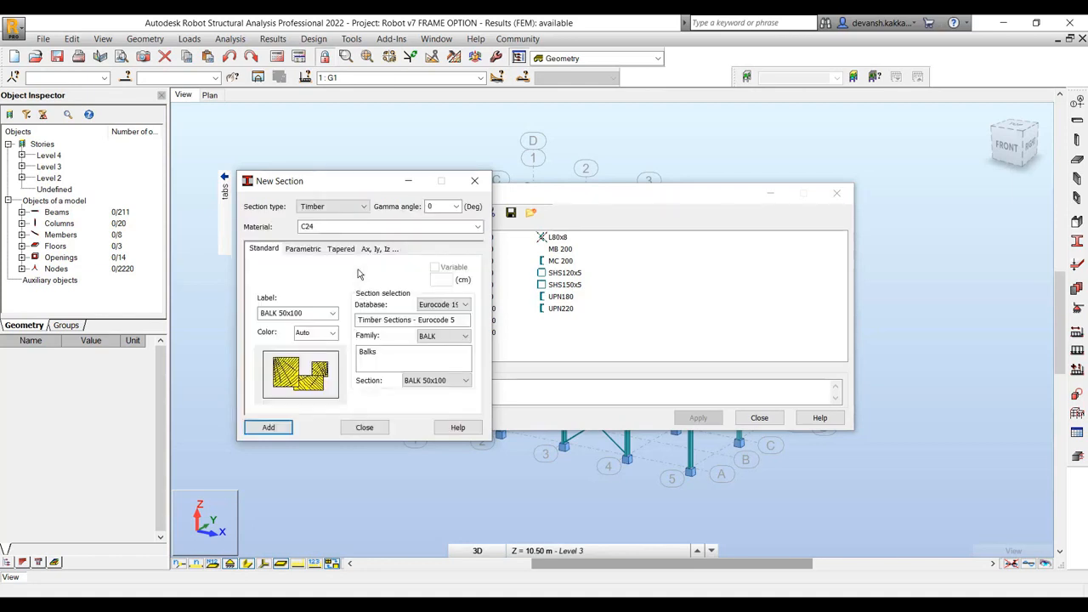
pyautogui.click(443, 304)
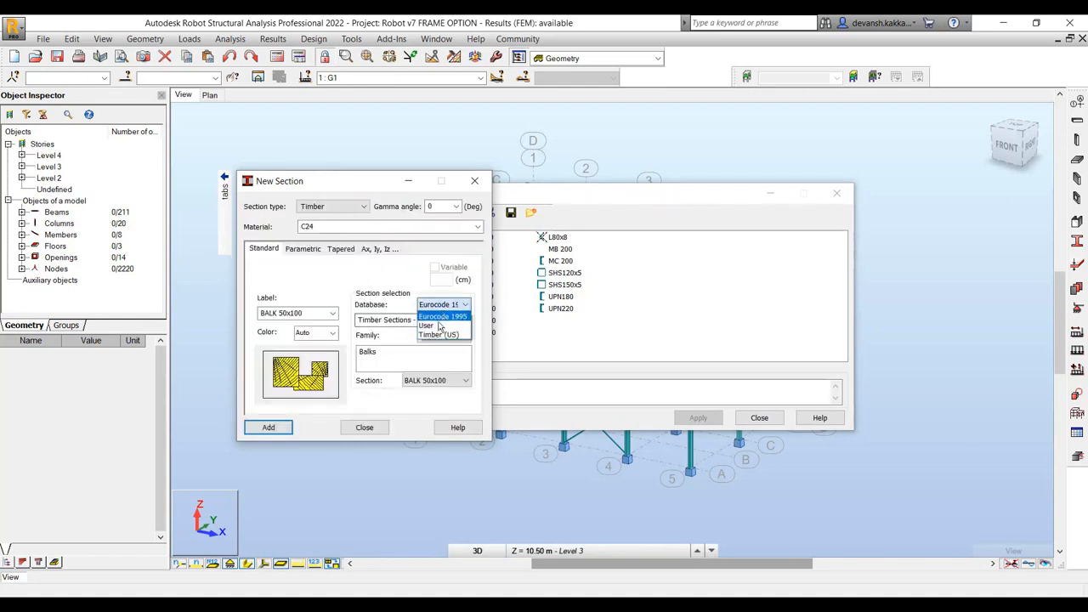
pyautogui.click(440, 335)
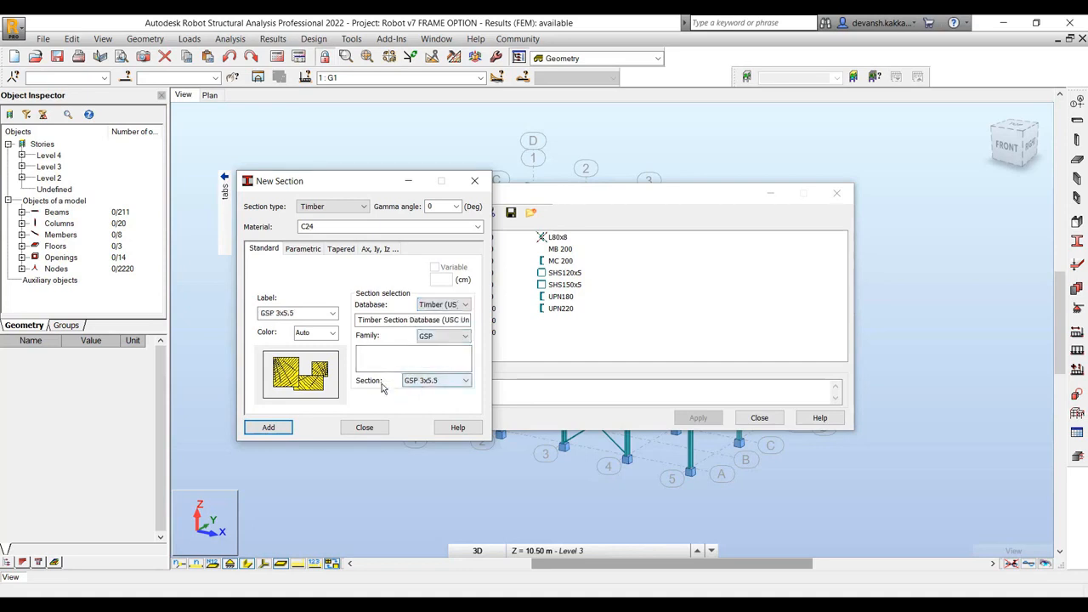
# Examine the timber section's parametric, tapered and Ax, Iy, Iz options, and close the new section definition without adding a section.
pyautogui.click(303, 249)
pyautogui.click(341, 249)
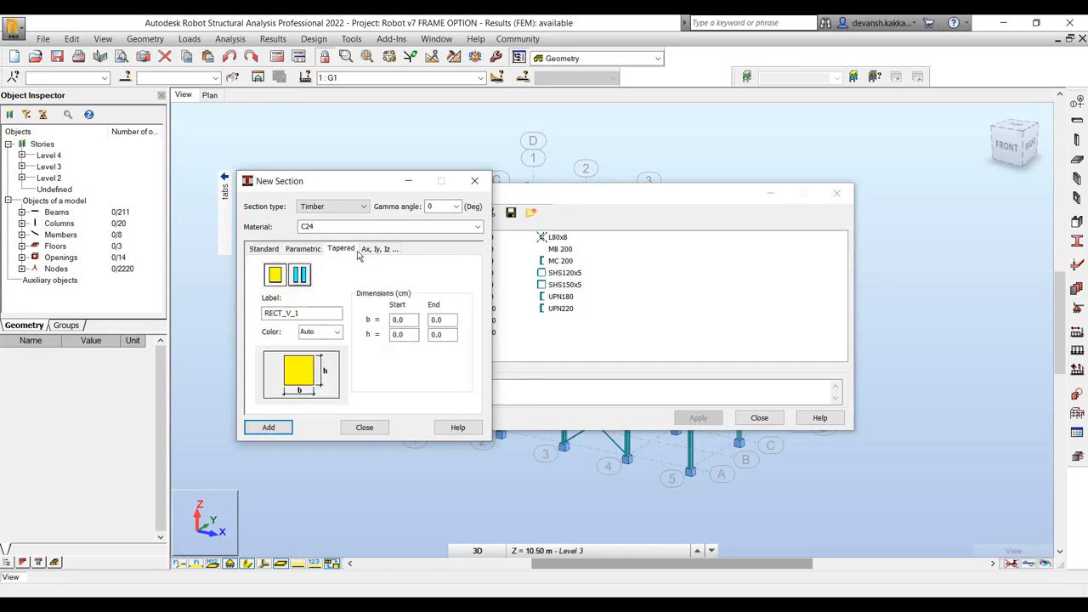
pyautogui.click(379, 249)
pyautogui.click(264, 249)
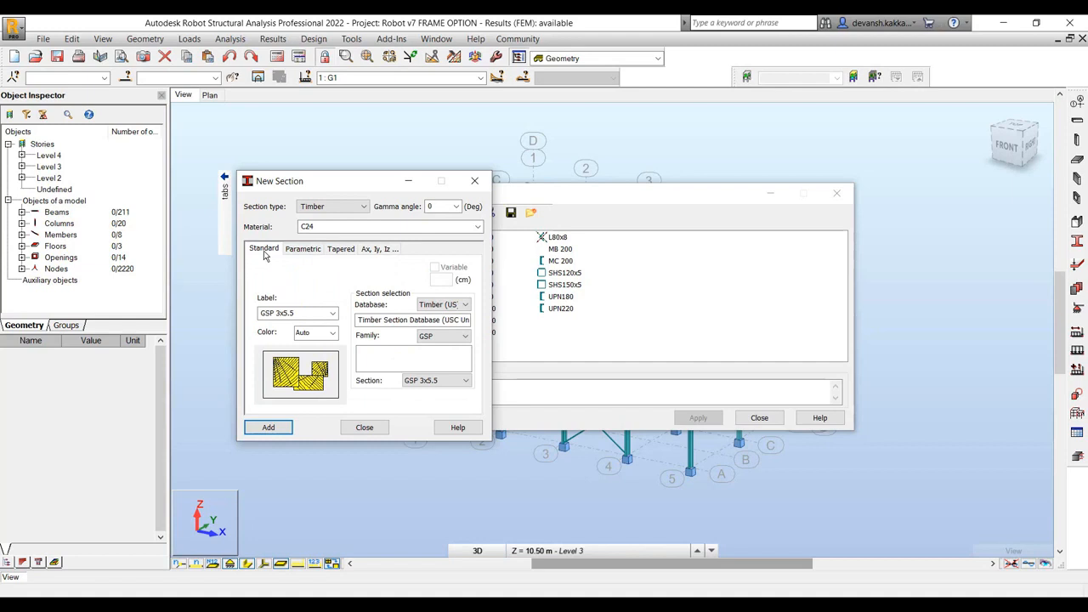
pyautogui.click(314, 208)
pyautogui.click(369, 285)
pyautogui.click(478, 184)
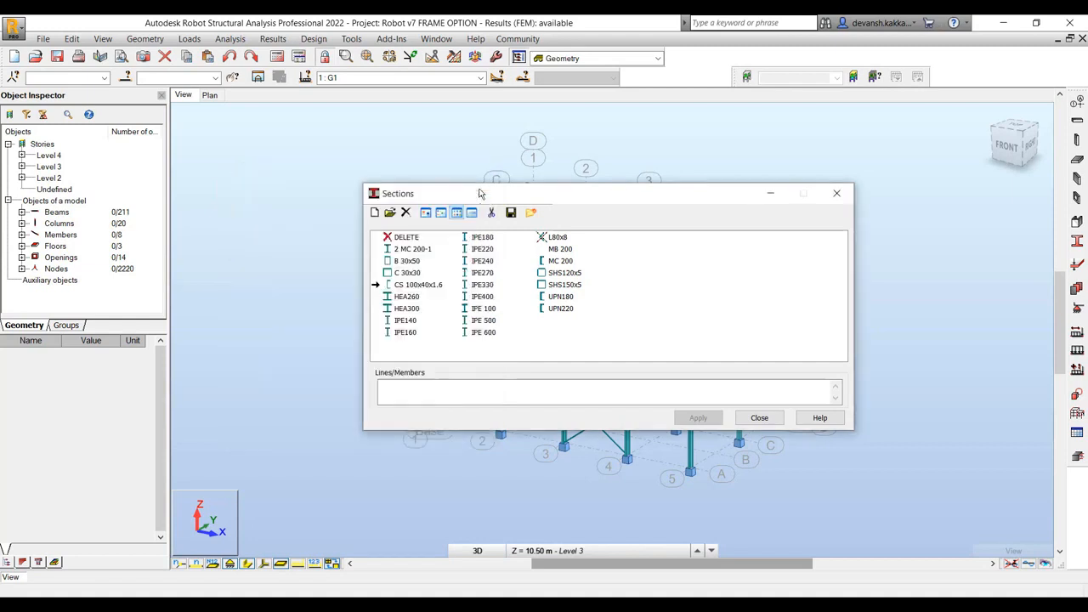
# Assign the HEA260 section to all columns and braces between Base and Level 2, selecting them together in the front view.
pyautogui.click(413, 298)
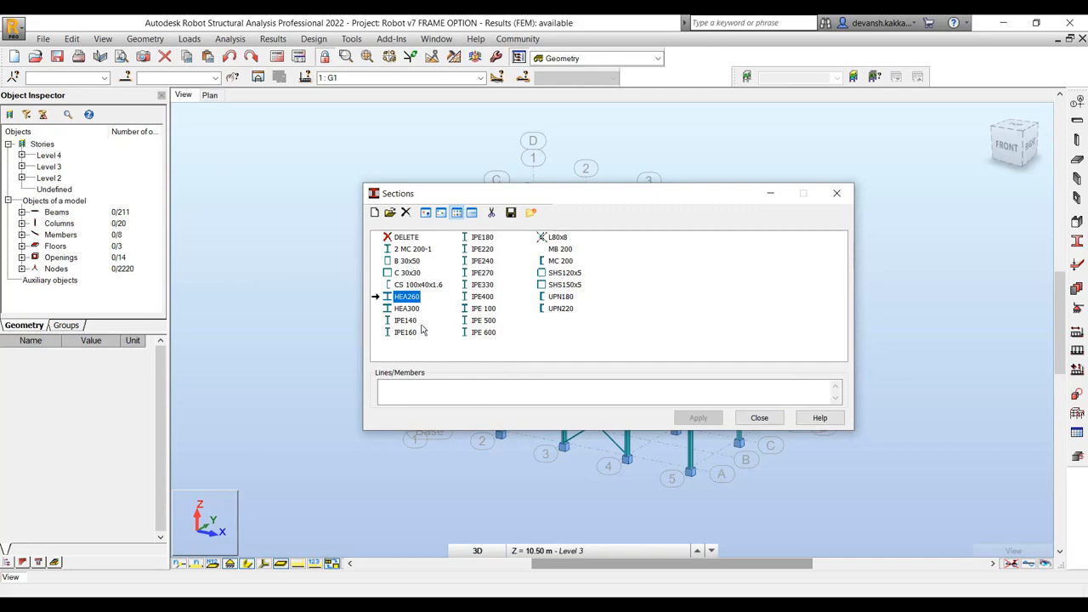
pyautogui.moveTo(606, 196); pyautogui.dragTo(401, 104)
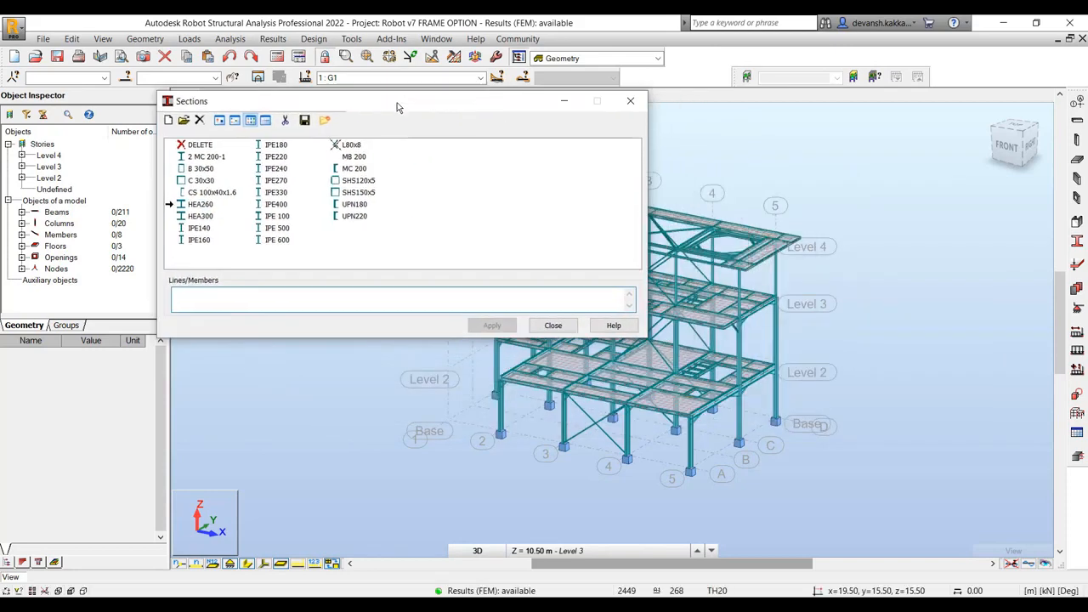
pyautogui.click(1007, 147)
pyautogui.click(372, 302)
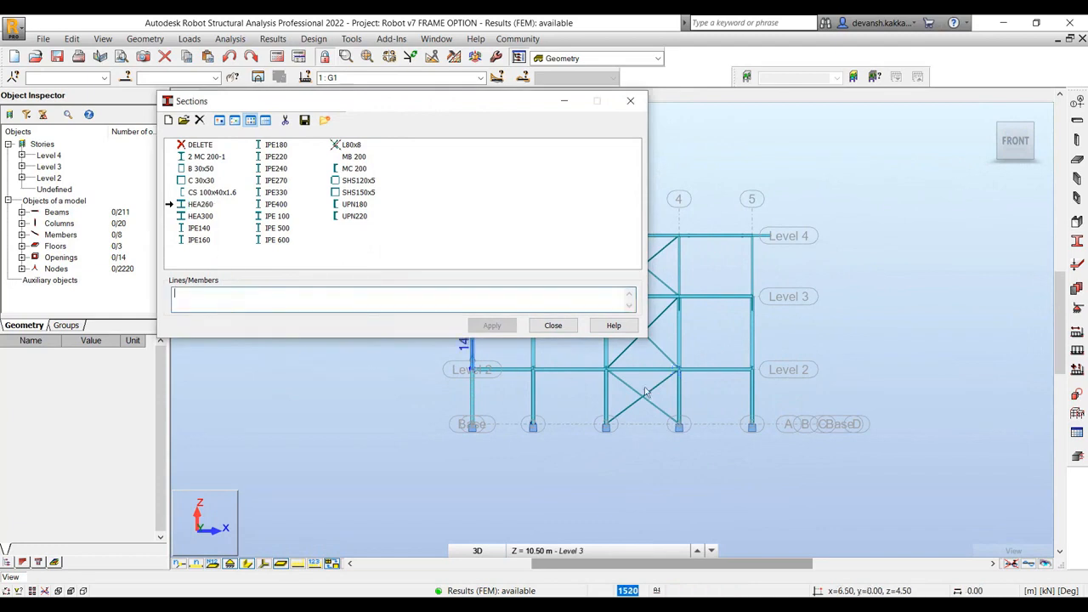
pyautogui.moveTo(797, 397); pyautogui.dragTo(459, 404)
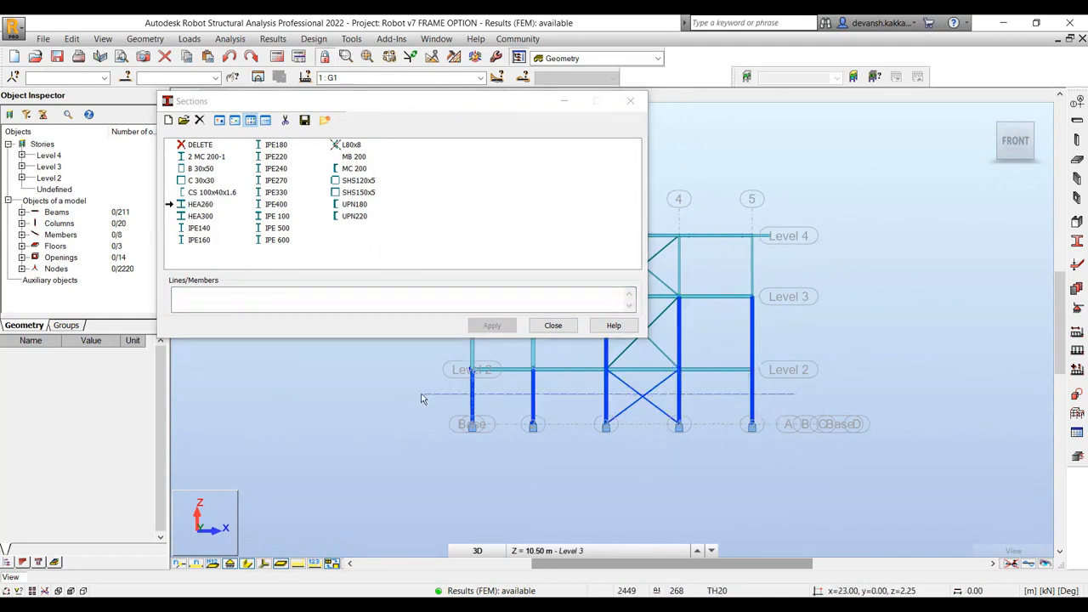
pyautogui.click(492, 325)
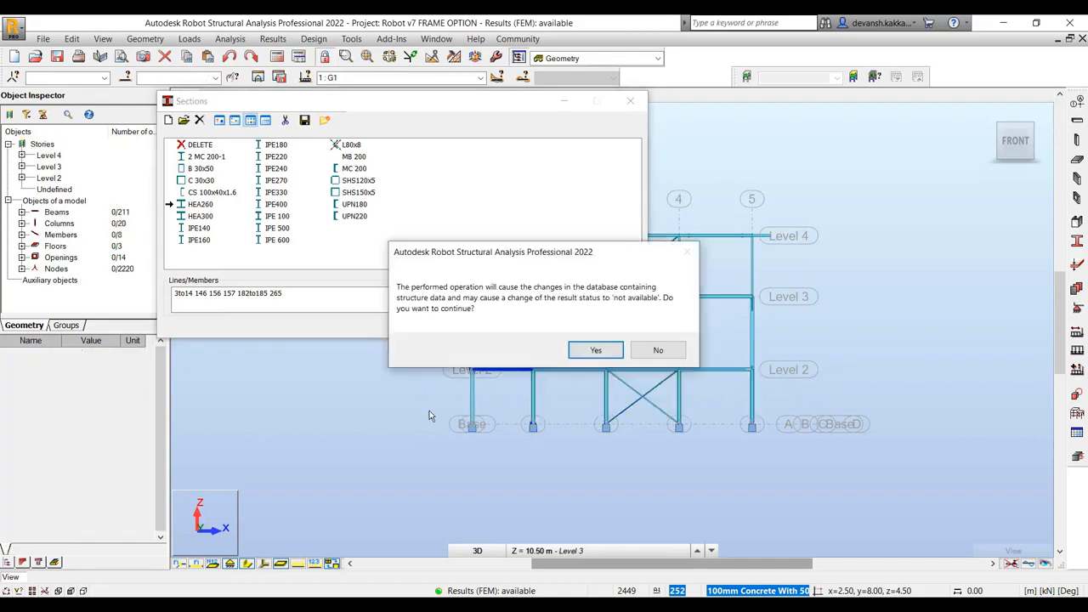
pyautogui.click(593, 351)
pyautogui.click(597, 362)
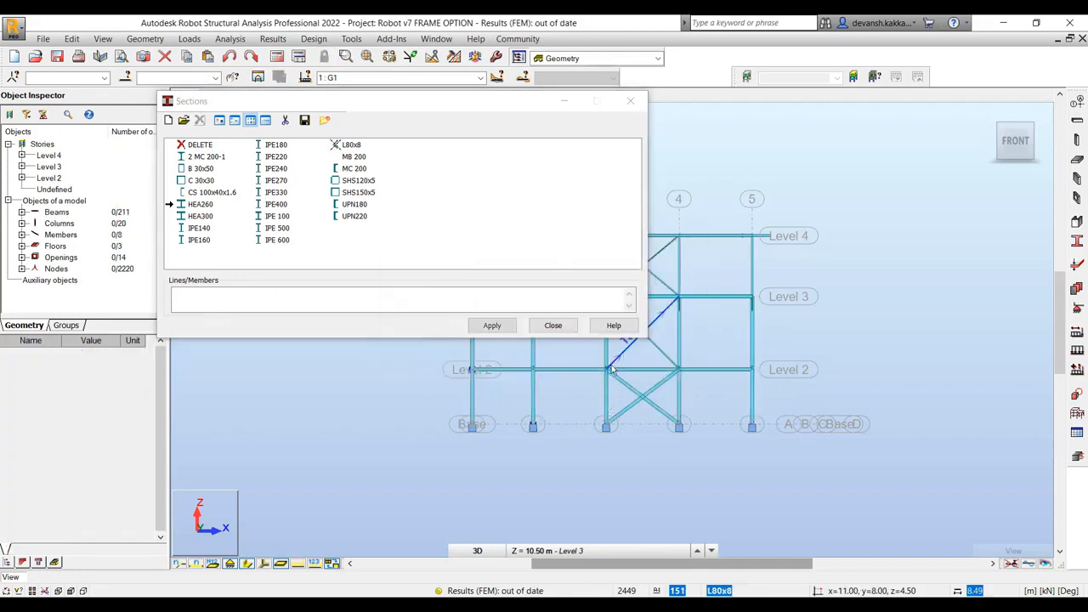
pyautogui.keyDown('shift'); pyautogui.moveTo(835, 422); pyautogui.dragTo(791, 439, button='middle'); pyautogui.keyUp('shift')
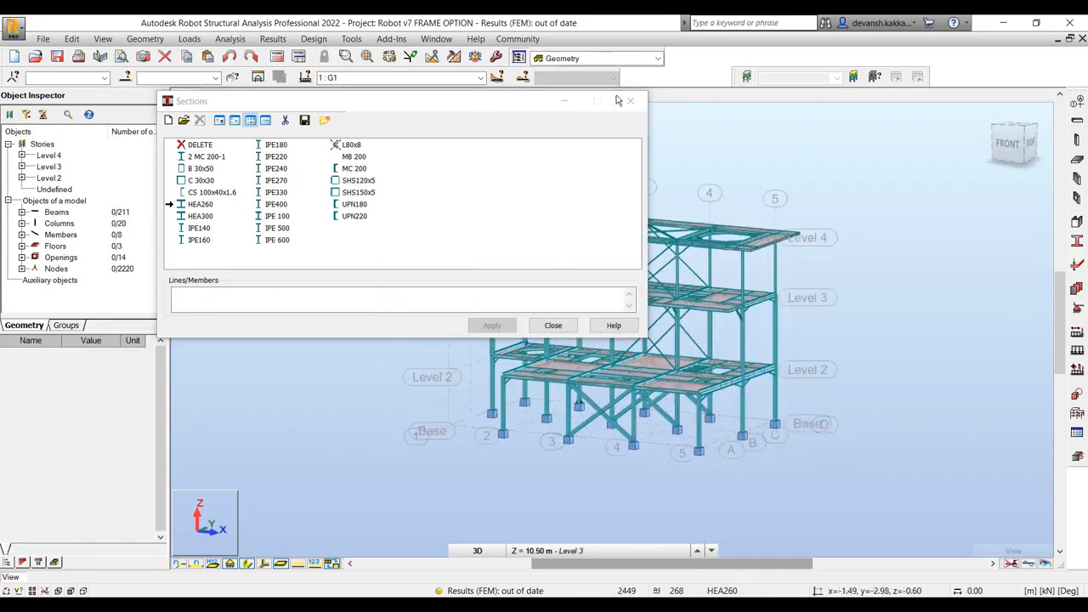
pyautogui.click(553, 326)
# Display the members colored by section with a legend, and inspect the ground-story columns and braces in the model.
pyautogui.click(40, 593)
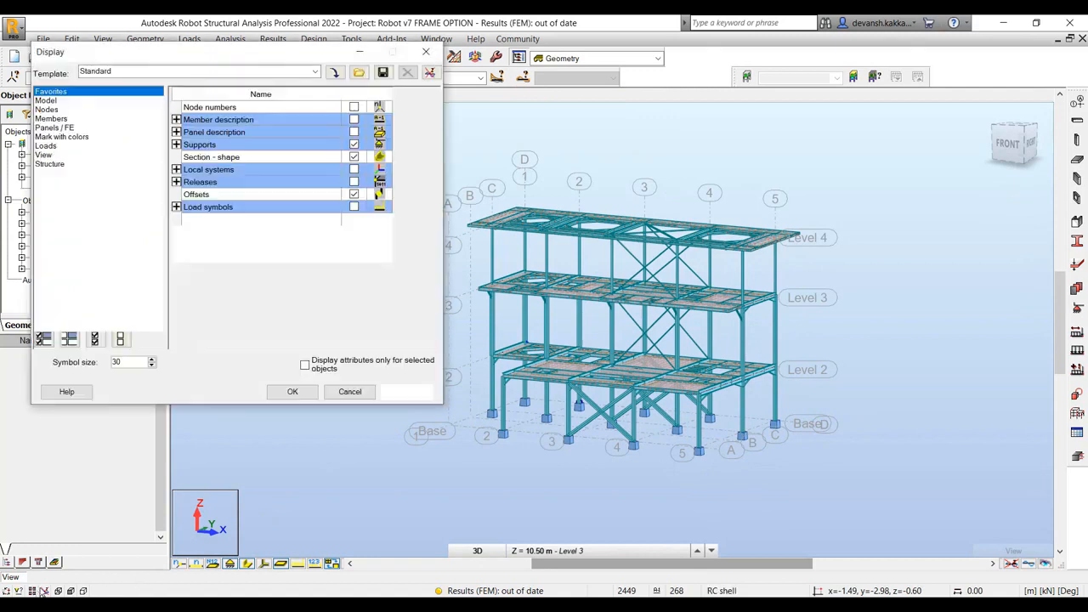
pyautogui.click(62, 137)
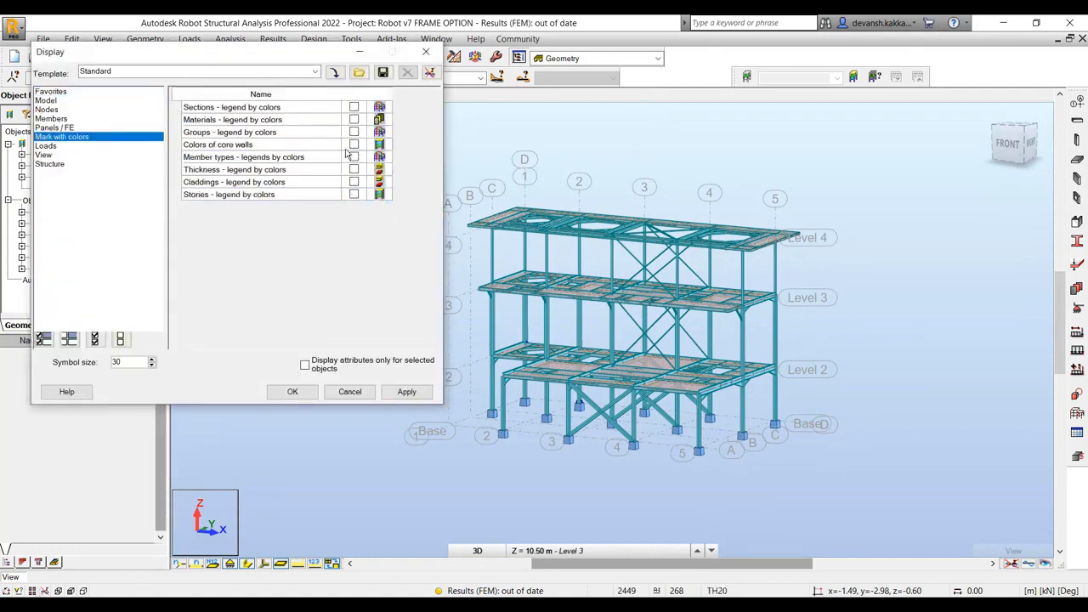
pyautogui.click(353, 107)
pyautogui.click(406, 391)
pyautogui.click(293, 391)
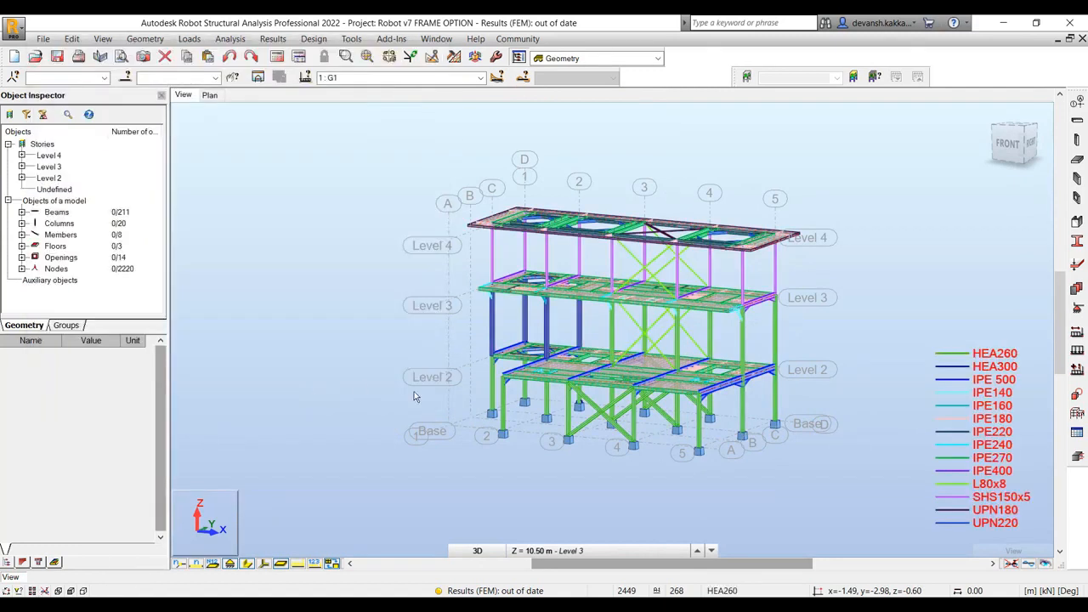
pyautogui.scroll(5, 701, 439)
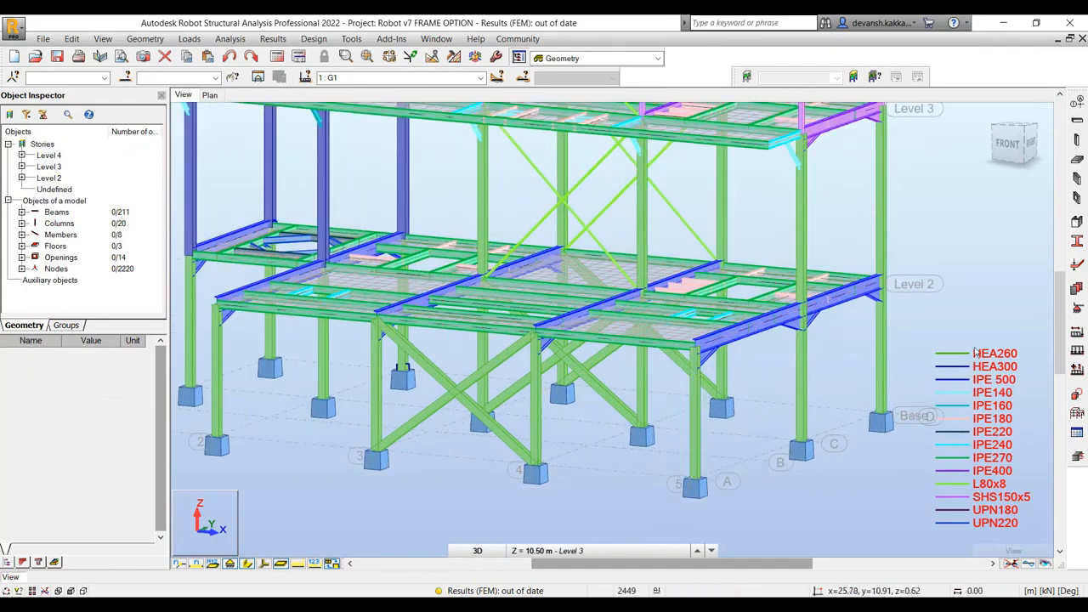
pyautogui.scroll(-5, 620, 259)
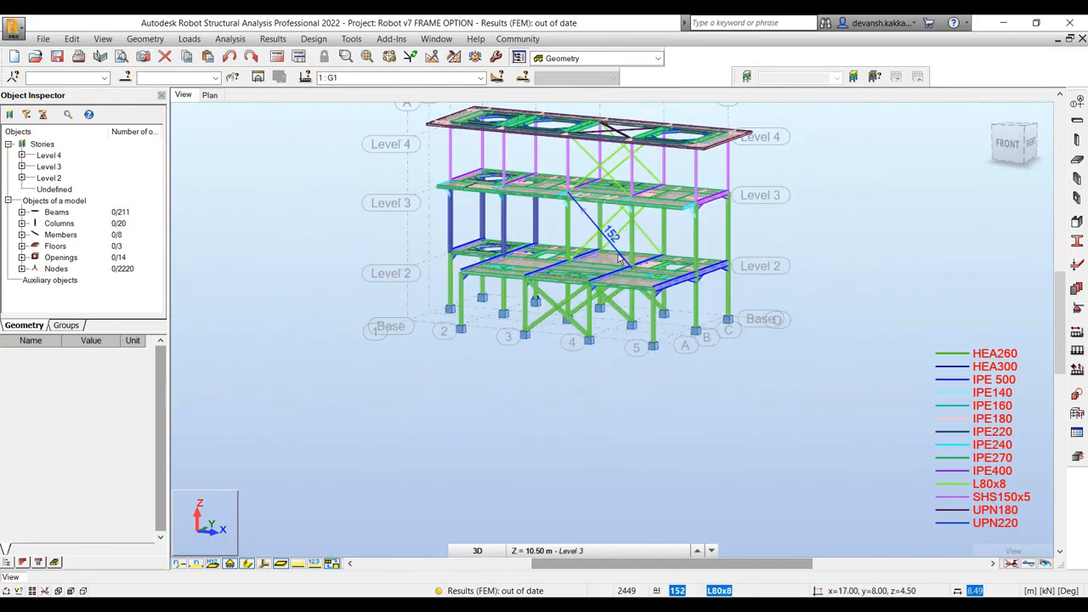
pyautogui.scroll(4, 597, 323)
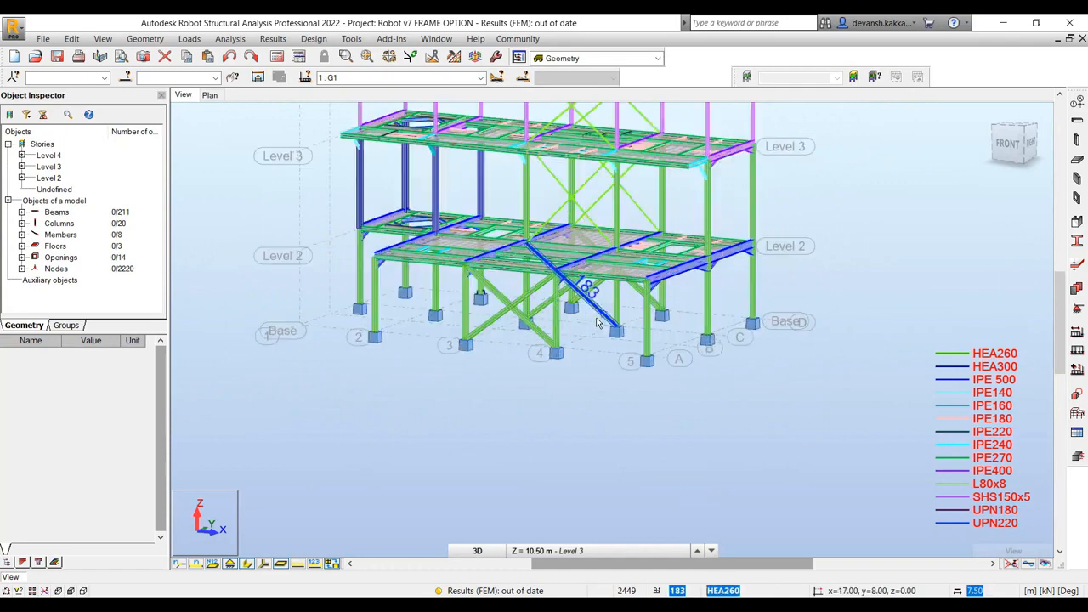
pyautogui.scroll(-3, 606, 375)
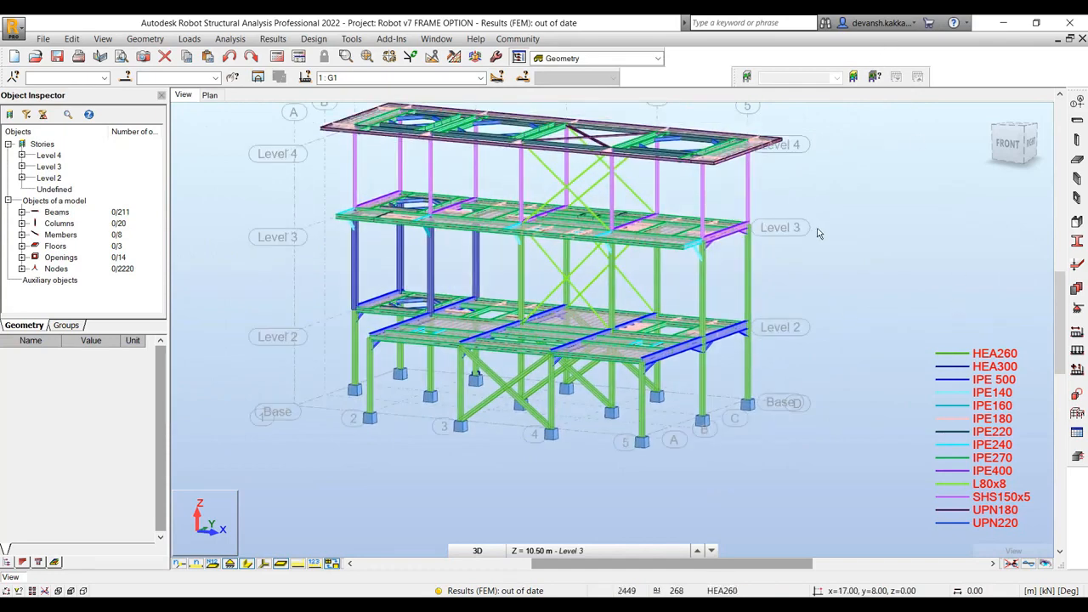
# Start a new thin-walled section in Section Definition, discarding the unsaved one, and check the dimension units in the job preferences.
pyautogui.click(352, 39)
pyautogui.click(393, 148)
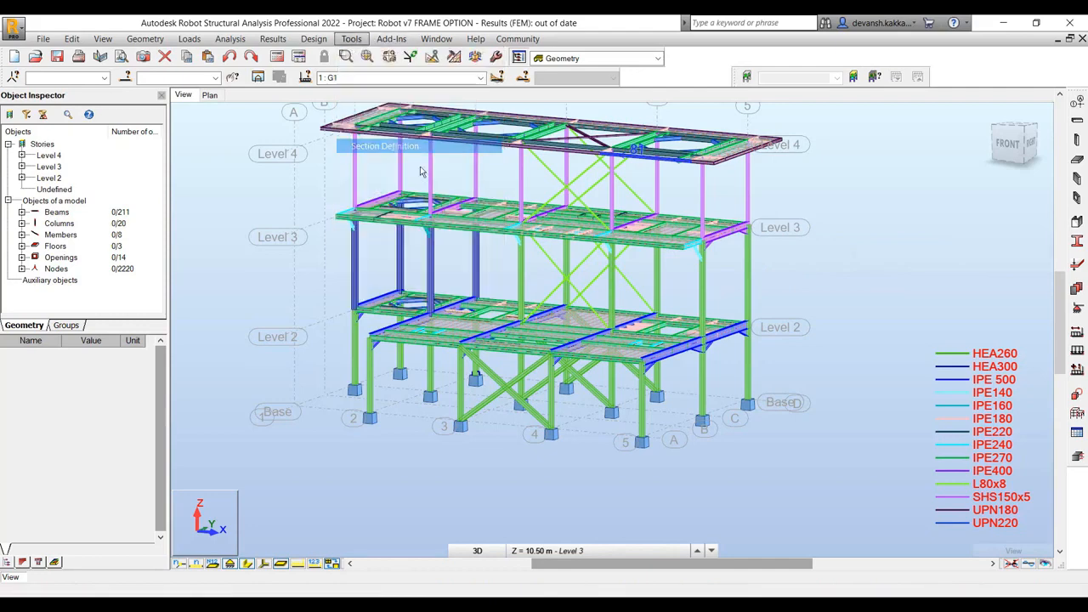
pyautogui.click(43, 39)
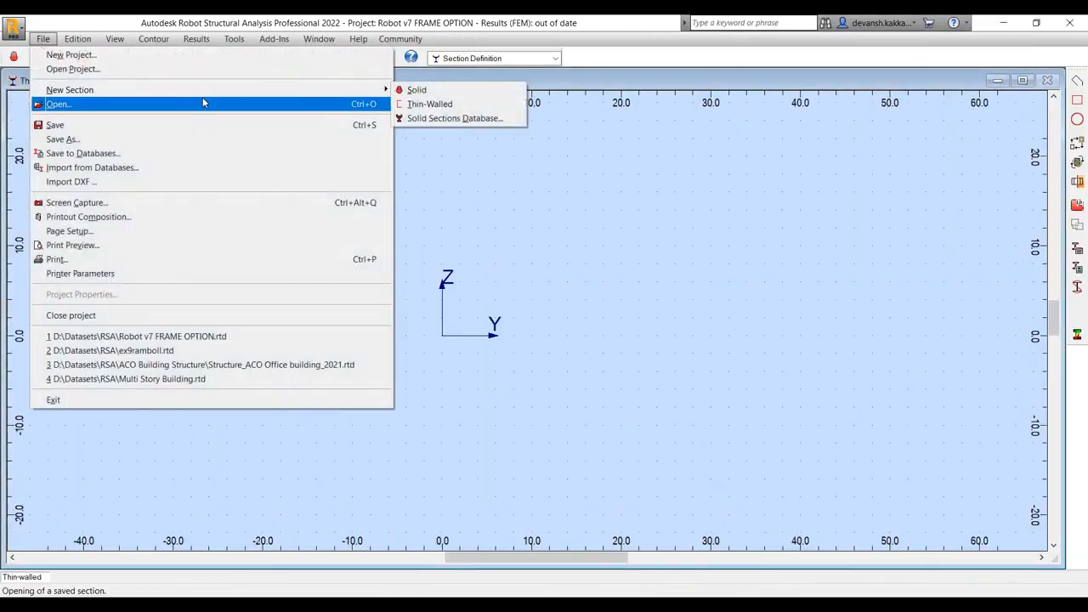
pyautogui.moveTo(366, 90)
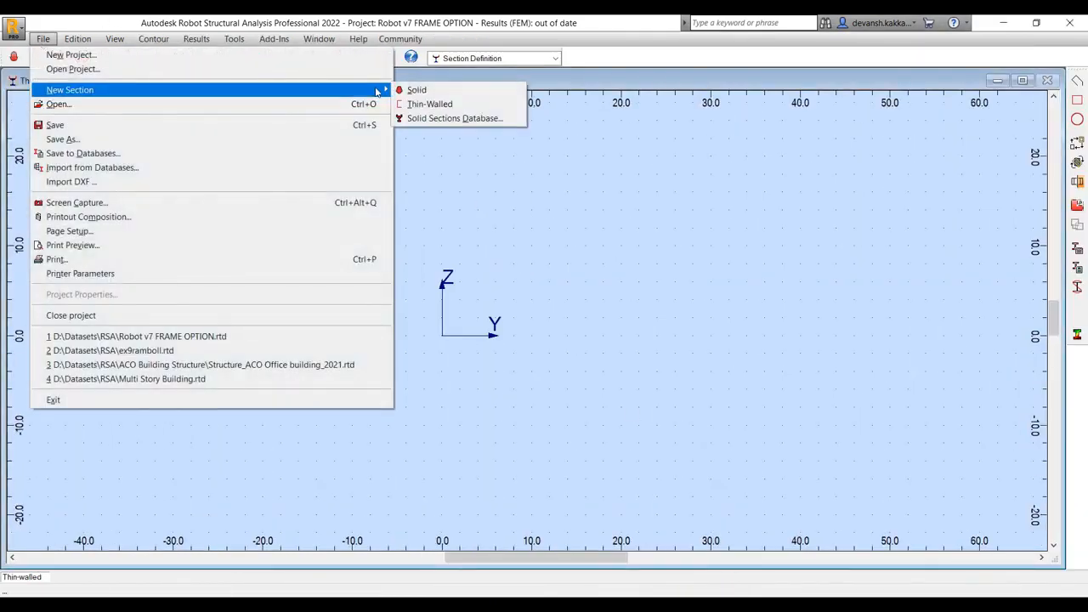
pyautogui.click(443, 104)
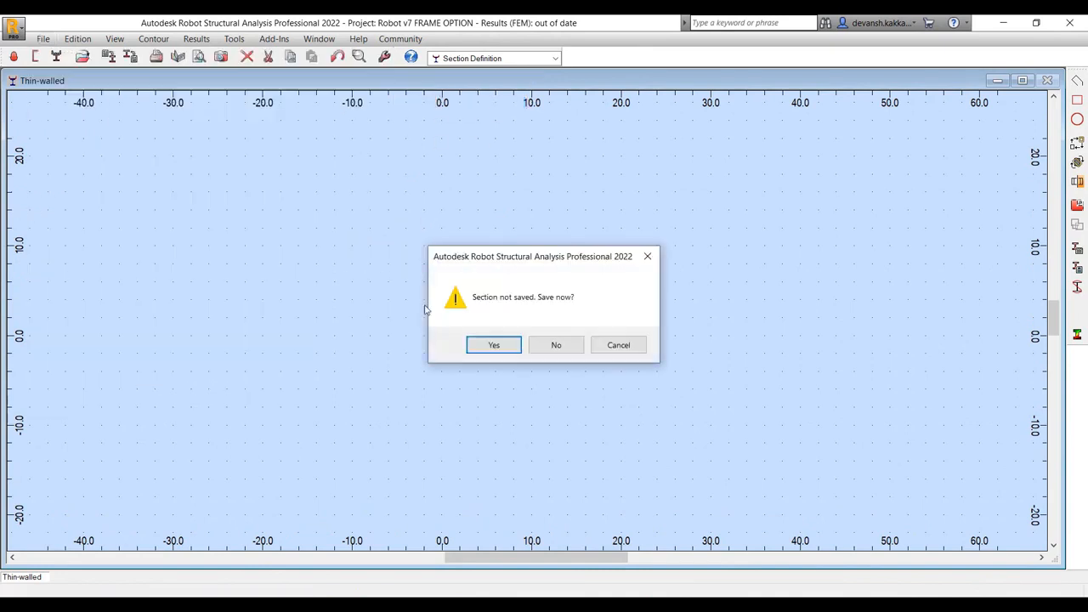
pyautogui.click(540, 345)
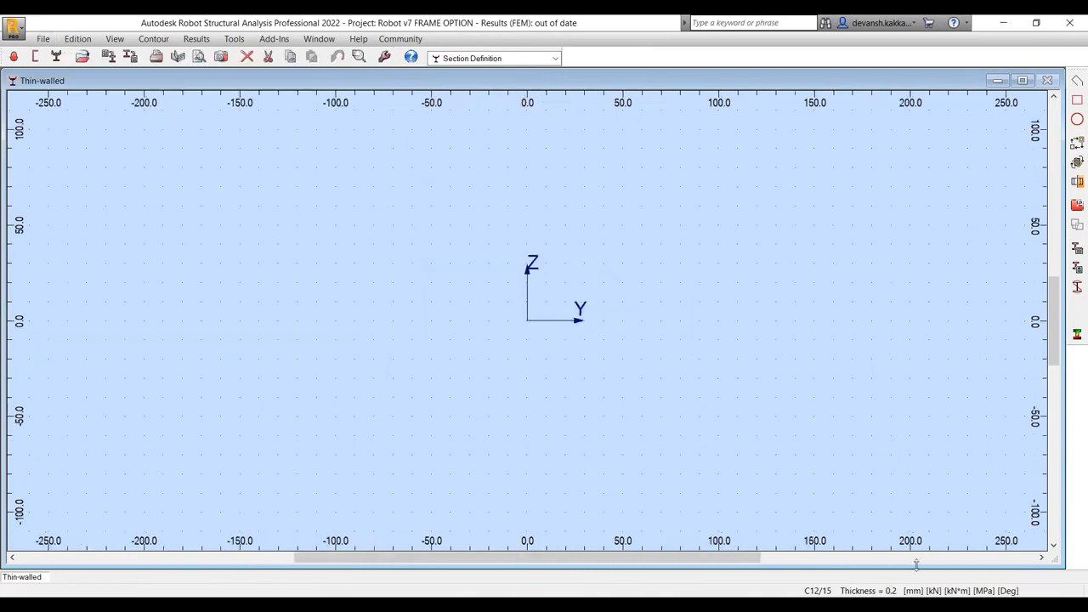
pyautogui.click(916, 590)
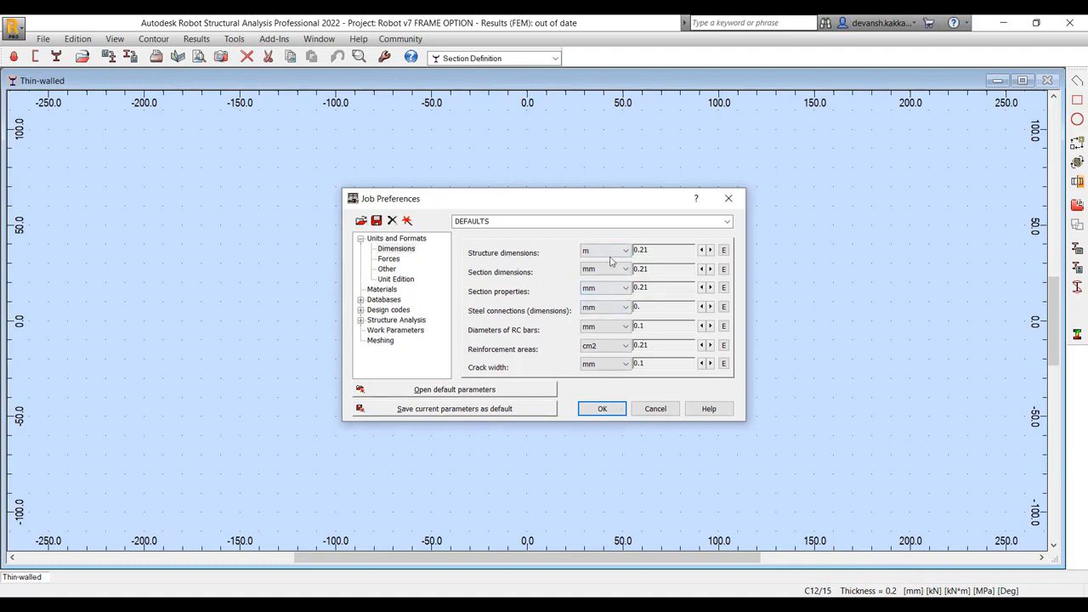
pyautogui.click(621, 412)
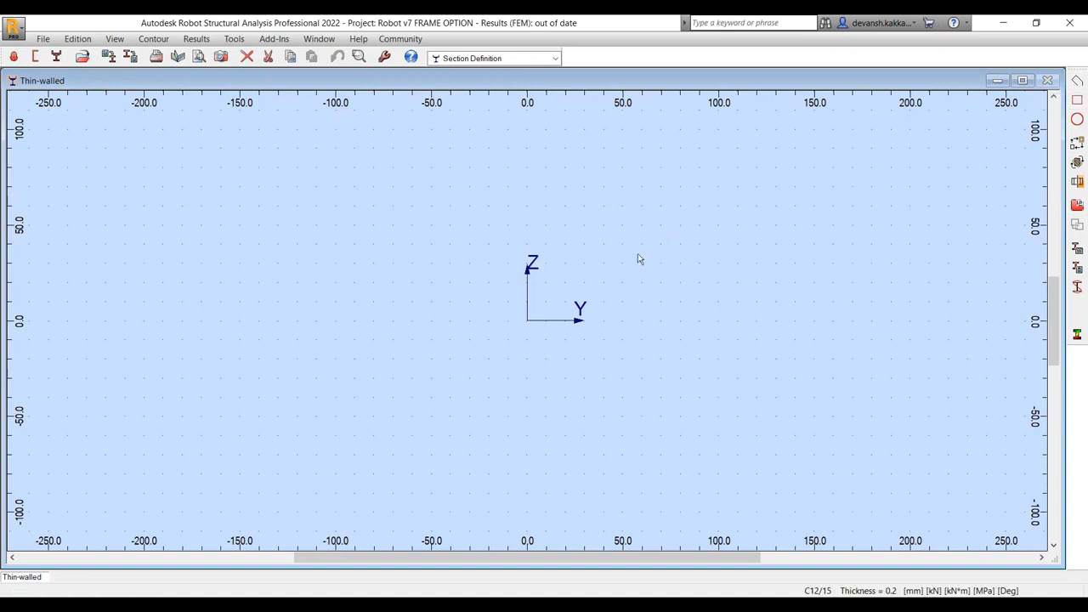
# Draw the section's 2 mm thick lower flange as a line from (40, 0) to (0, 0).
pyautogui.scroll(4, 555, 271)
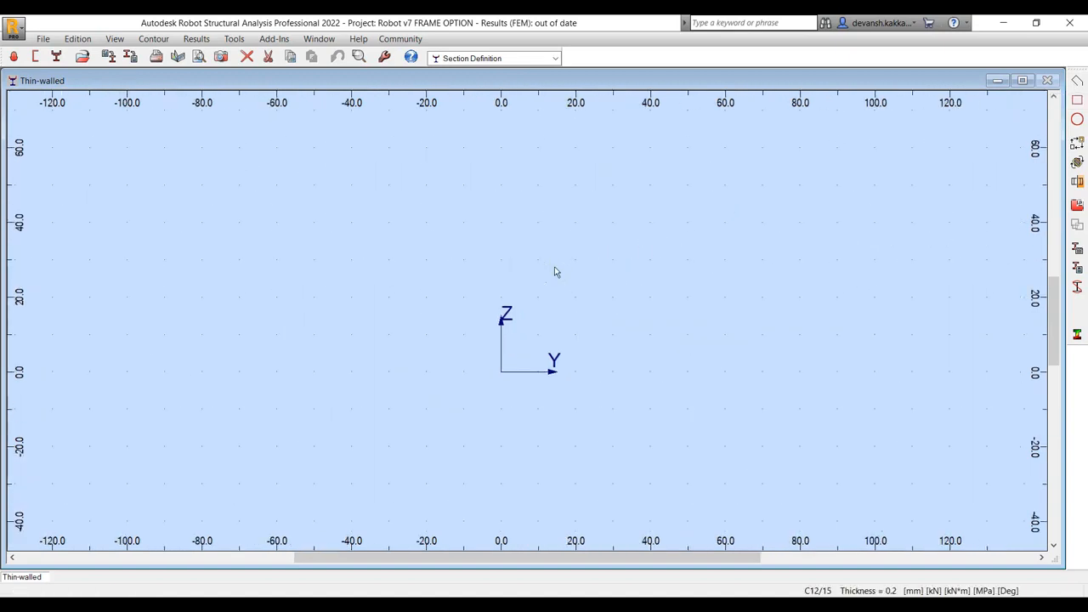
pyautogui.scroll(1, 557, 272)
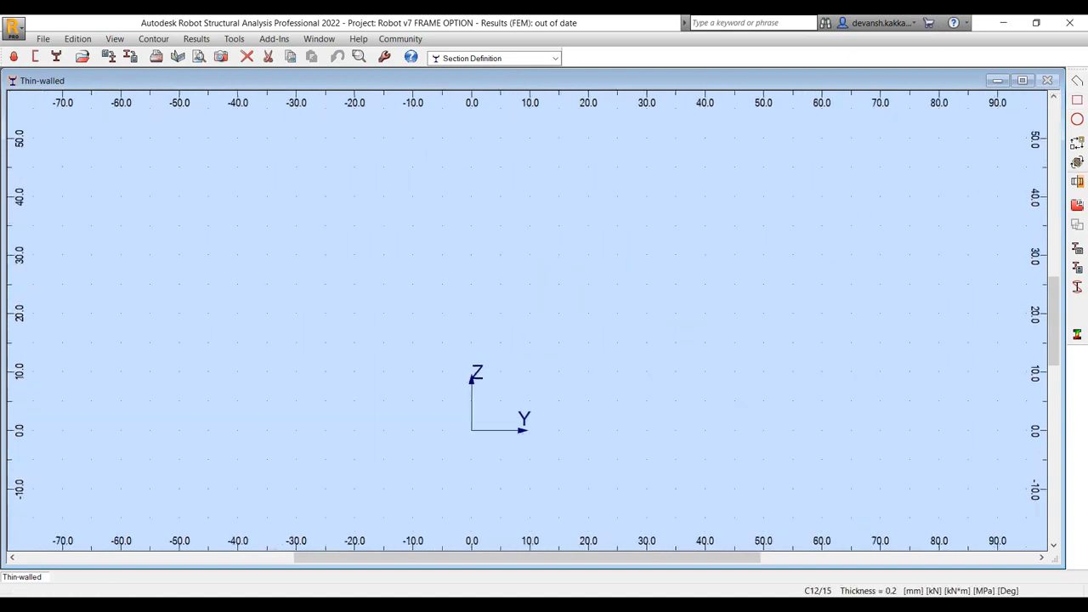
pyautogui.click(1078, 81)
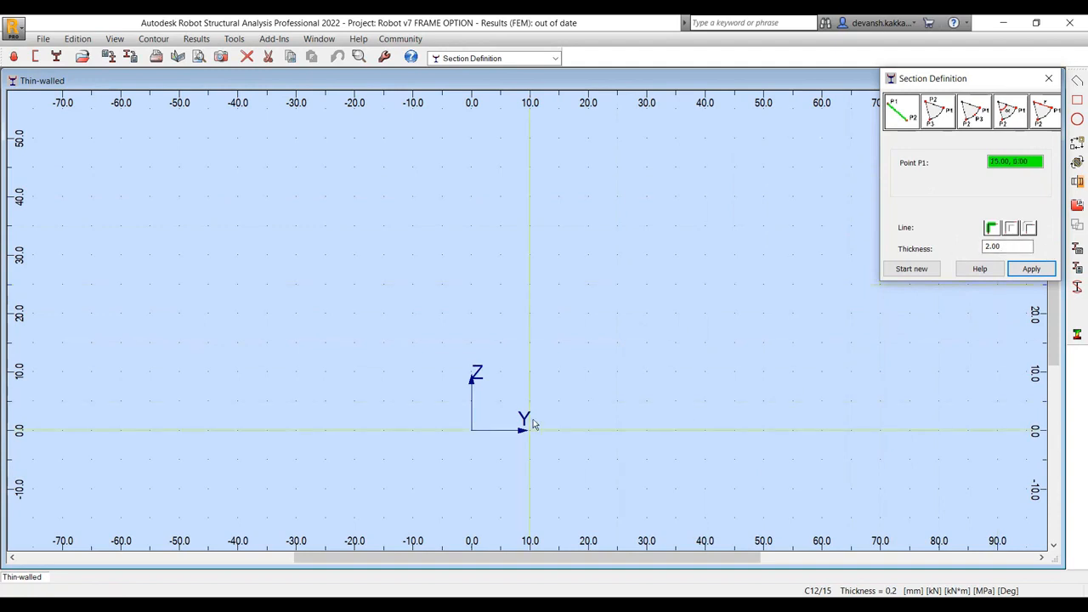
pyautogui.click(707, 431)
pyautogui.click(475, 435)
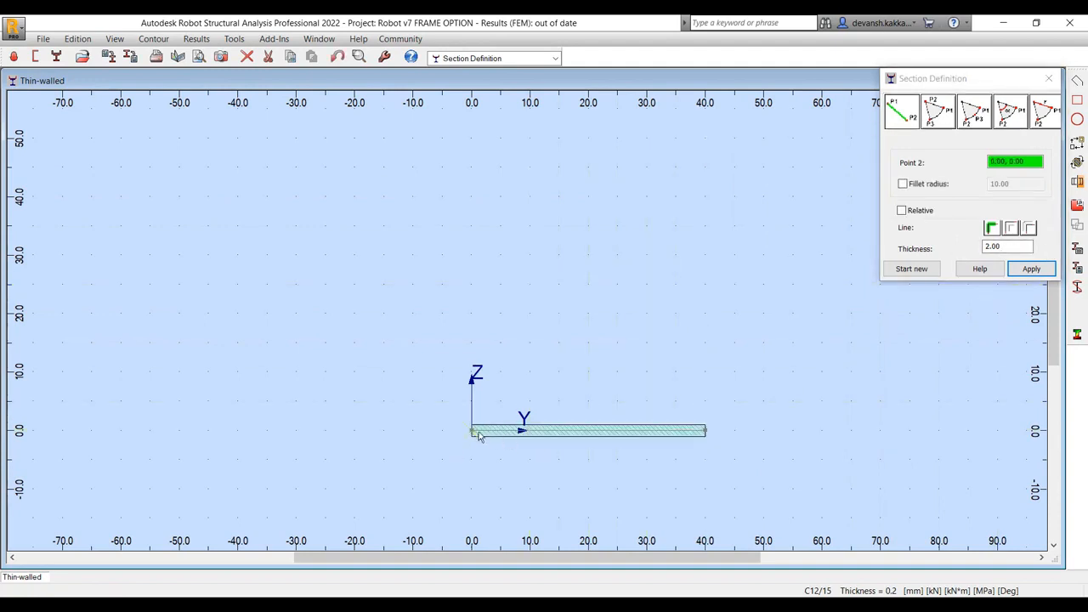
# Enable a fillet radius of 3 mm and continue the profile from the origin up to (0, 100) as the 2 mm web.
pyautogui.click(934, 183)
pyautogui.press('Tab')
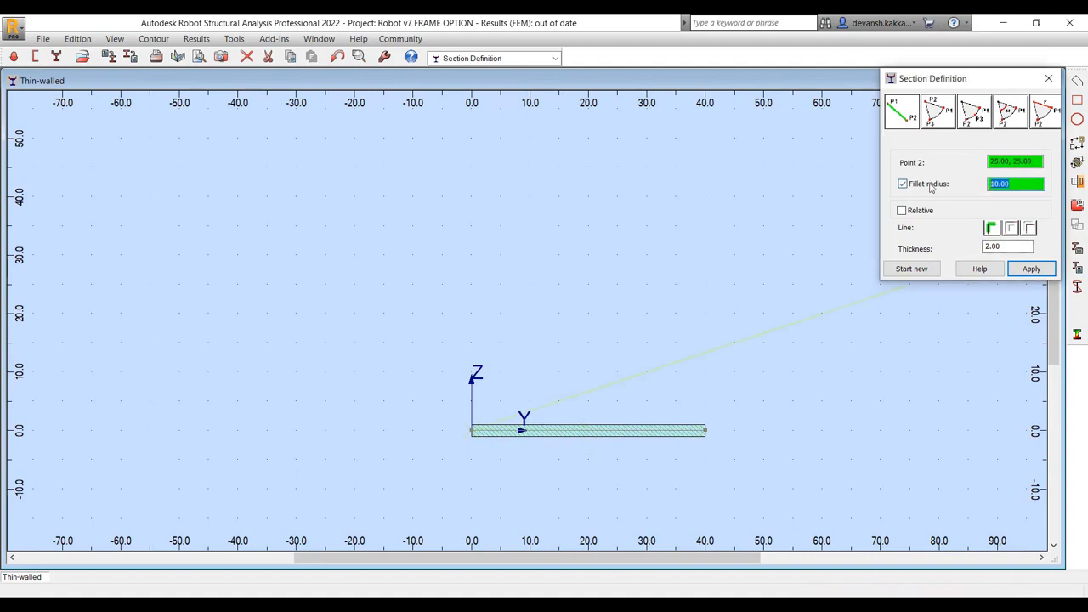
pyautogui.write('3')
pyautogui.click(1000, 245)
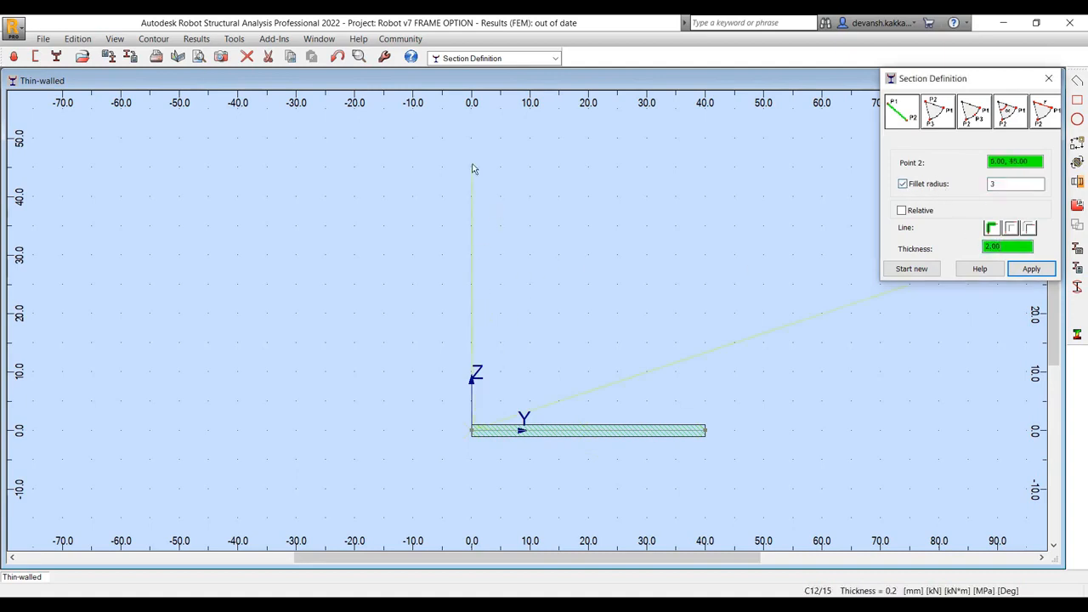
pyautogui.scroll(-4, 474, 168)
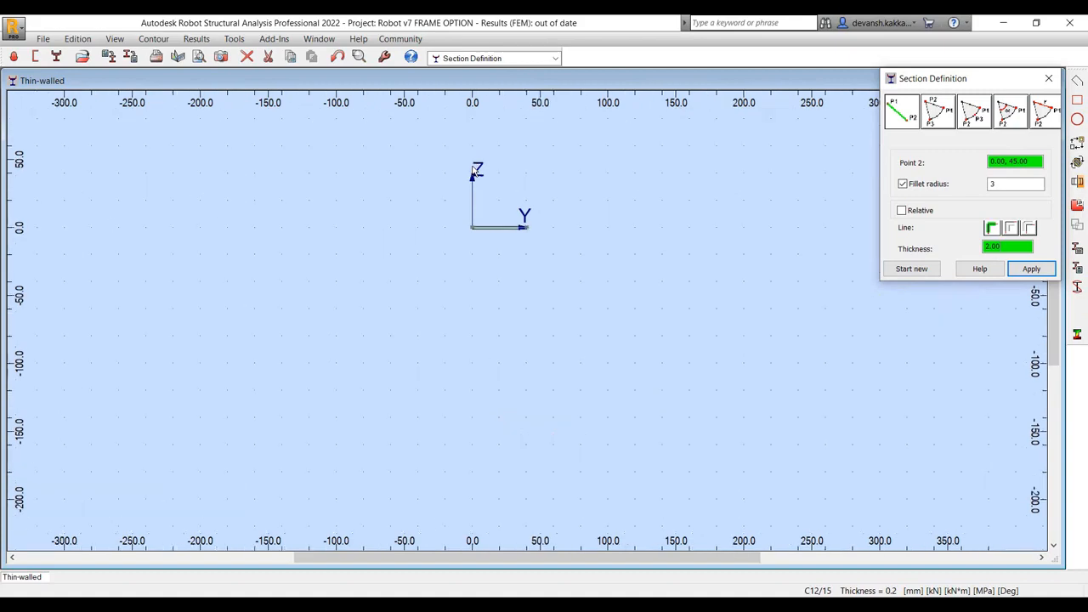
pyautogui.moveTo(988, 79); pyautogui.dragTo(940, 80)
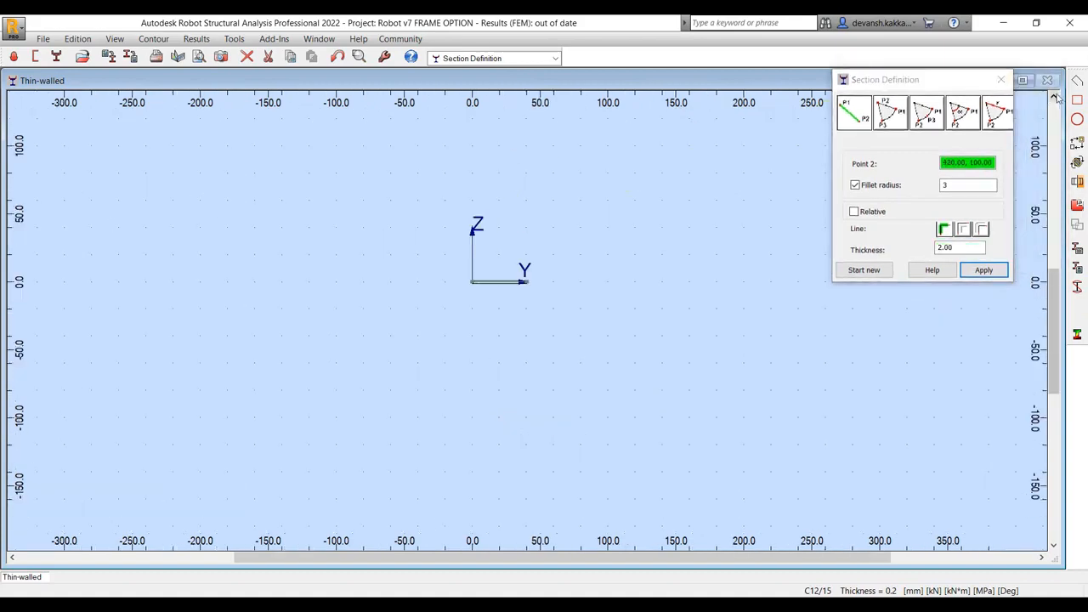
pyautogui.click(1055, 97)
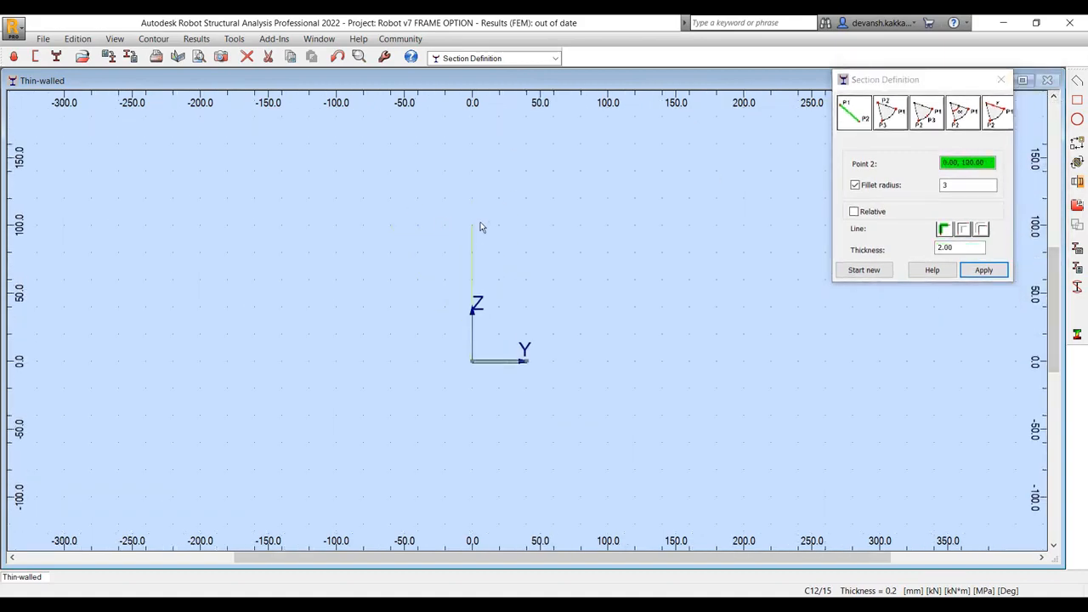
pyautogui.click(474, 231)
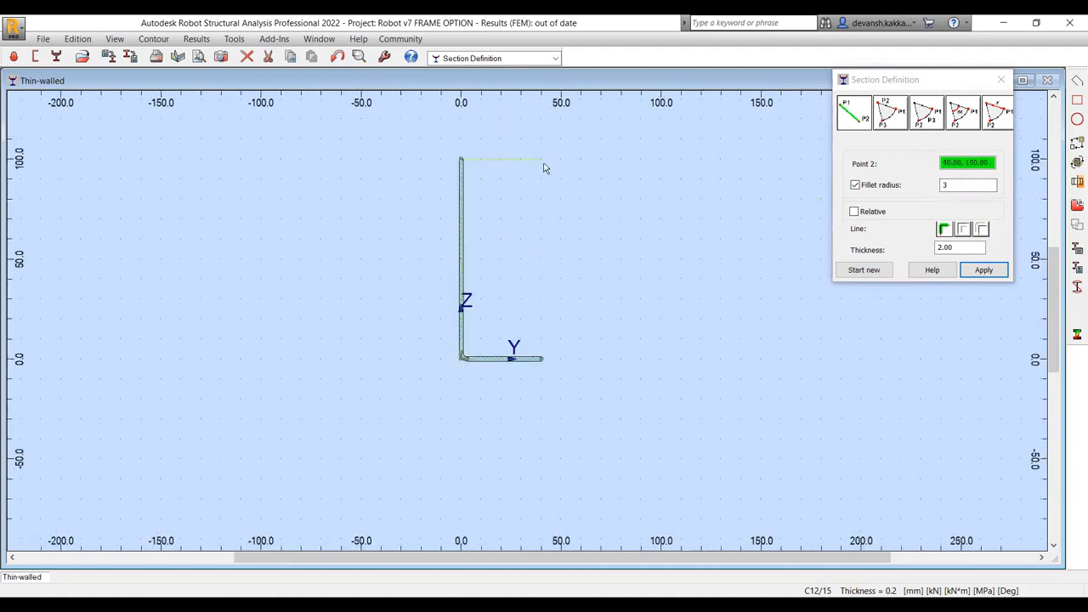
# Draw the upper flange from (0, 100) to (40, 100) and finish the thin-walled profile.
pyautogui.click(541, 167)
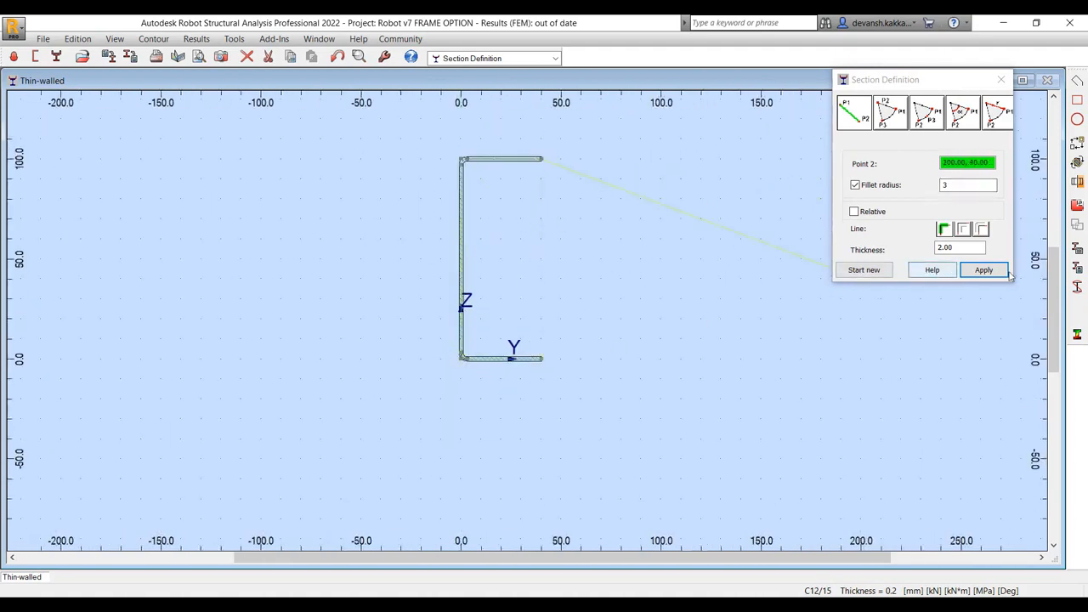
pyautogui.click(1000, 80)
pyautogui.rightClick(576, 249)
pyautogui.click(622, 272)
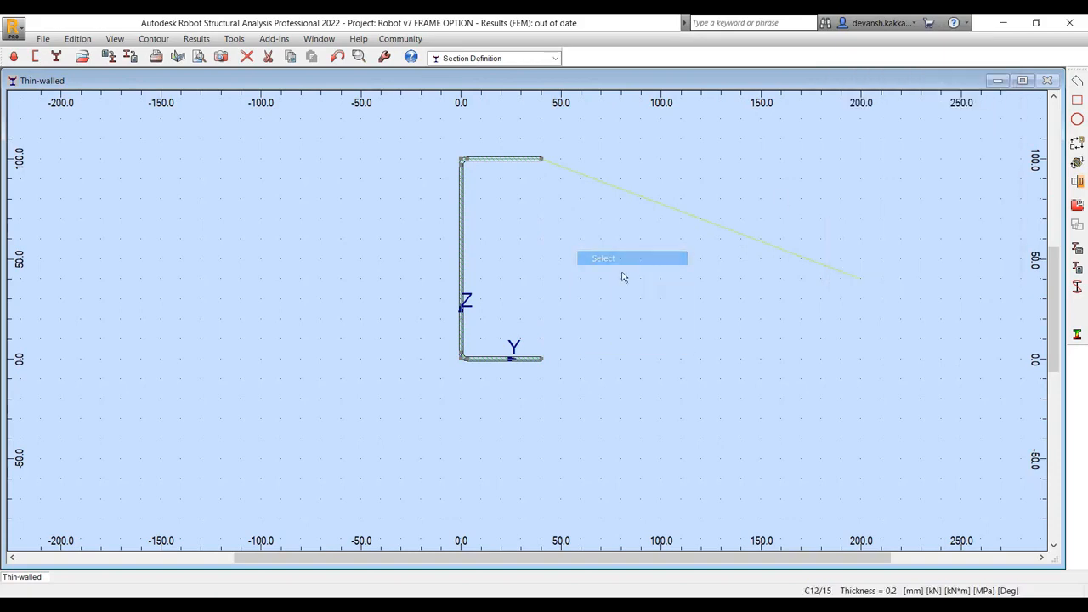
pyautogui.scroll(5, 537, 177)
pyautogui.scroll(-1, 511, 163)
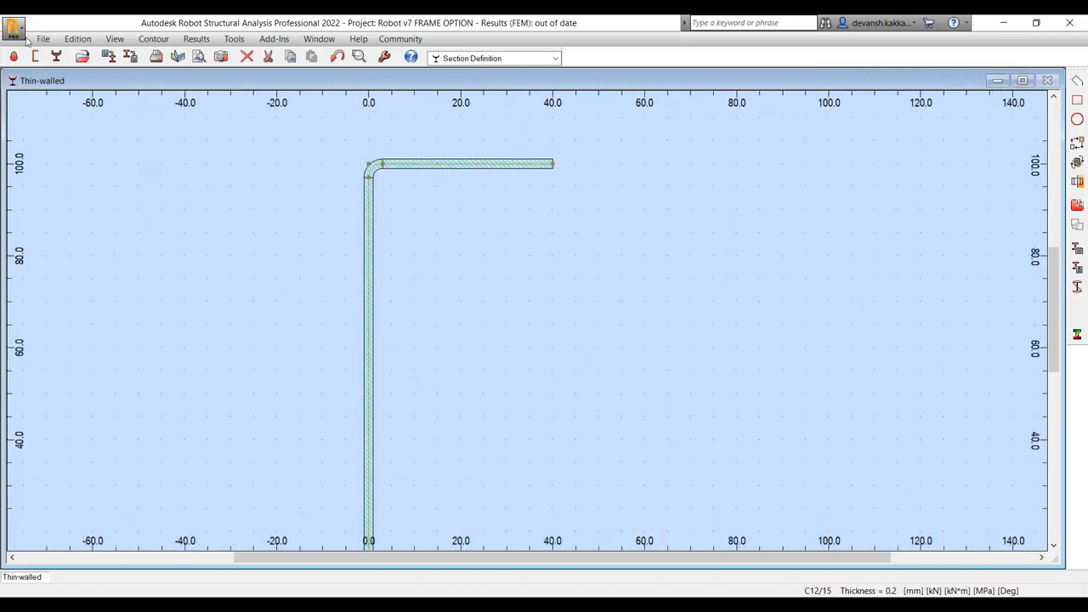
# Start saving the section to the User database with the name CS and dimensions 100, 40 and 2 mm.
pyautogui.click(43, 40)
pyautogui.click(102, 153)
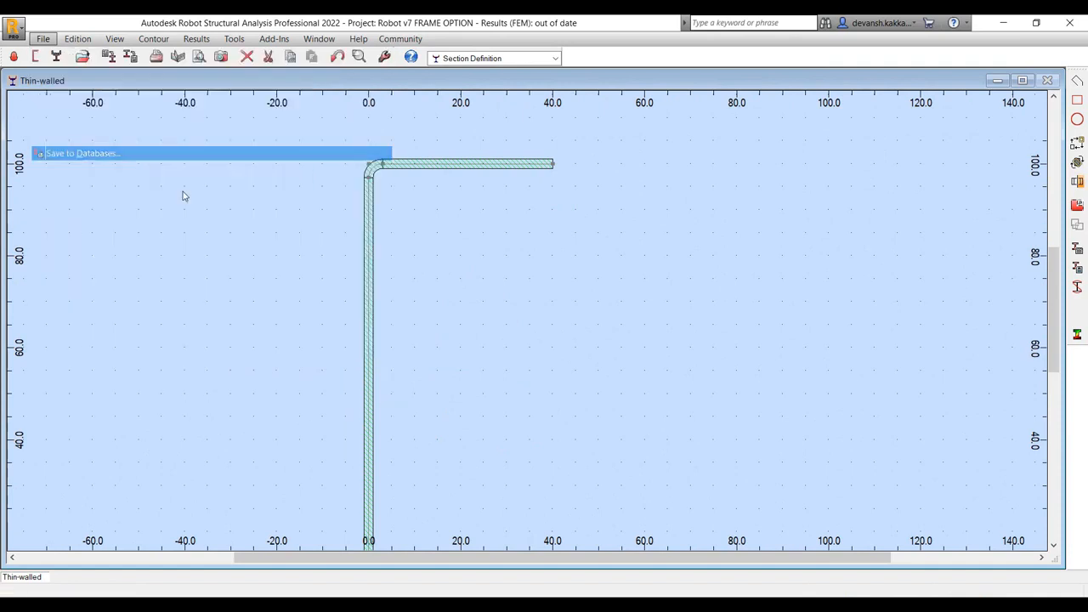
pyautogui.click(524, 238)
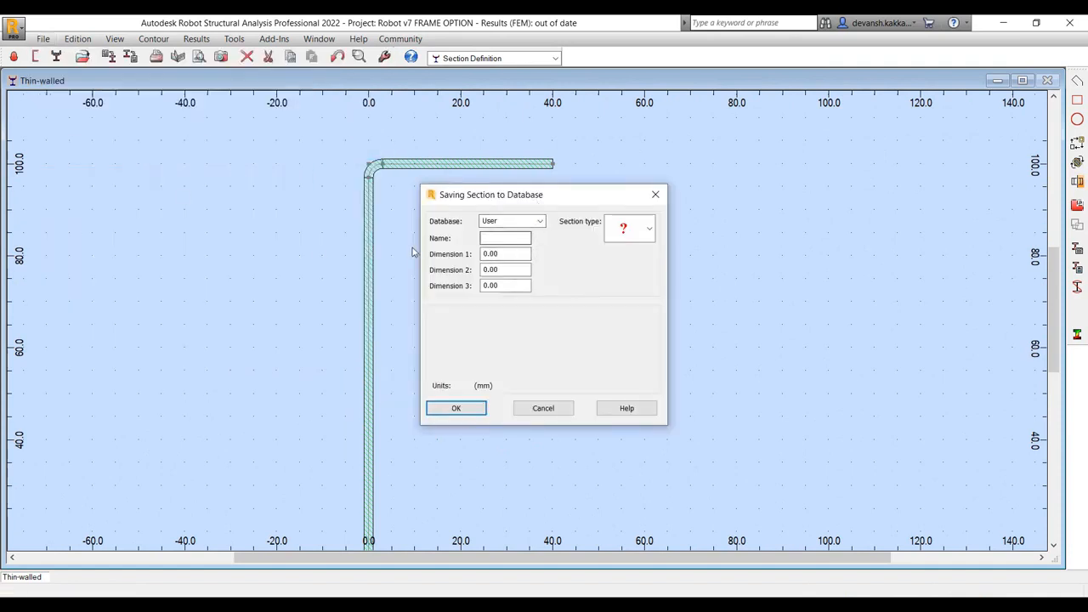
pyautogui.click(513, 239)
pyautogui.moveTo(531, 242); pyautogui.dragTo(451, 248)
pyautogui.press('Tab')
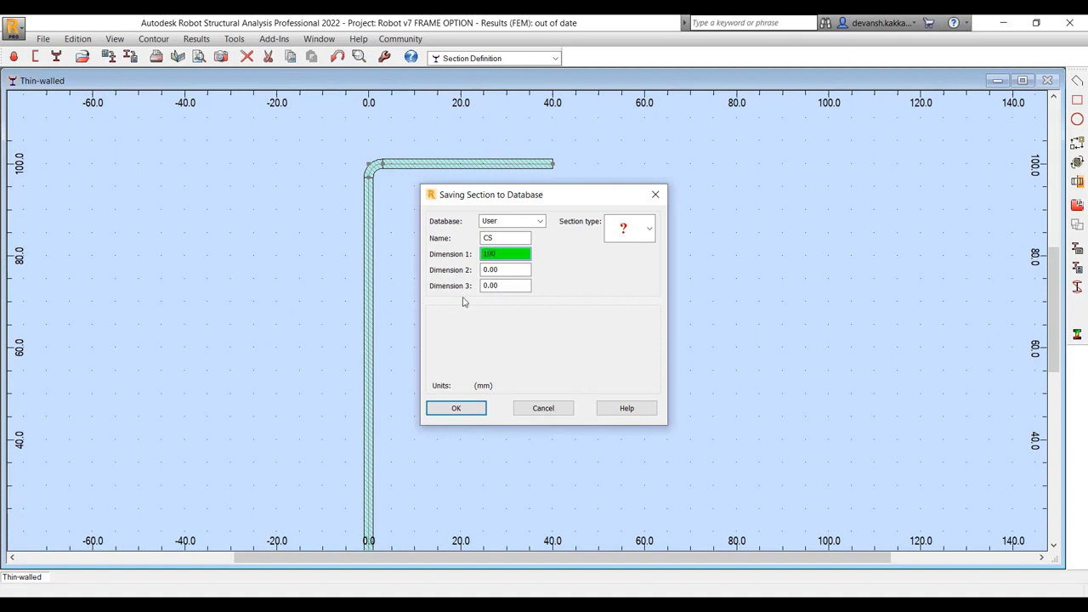
pyautogui.press('Tab')
pyautogui.write('40')
pyautogui.press('Tab')
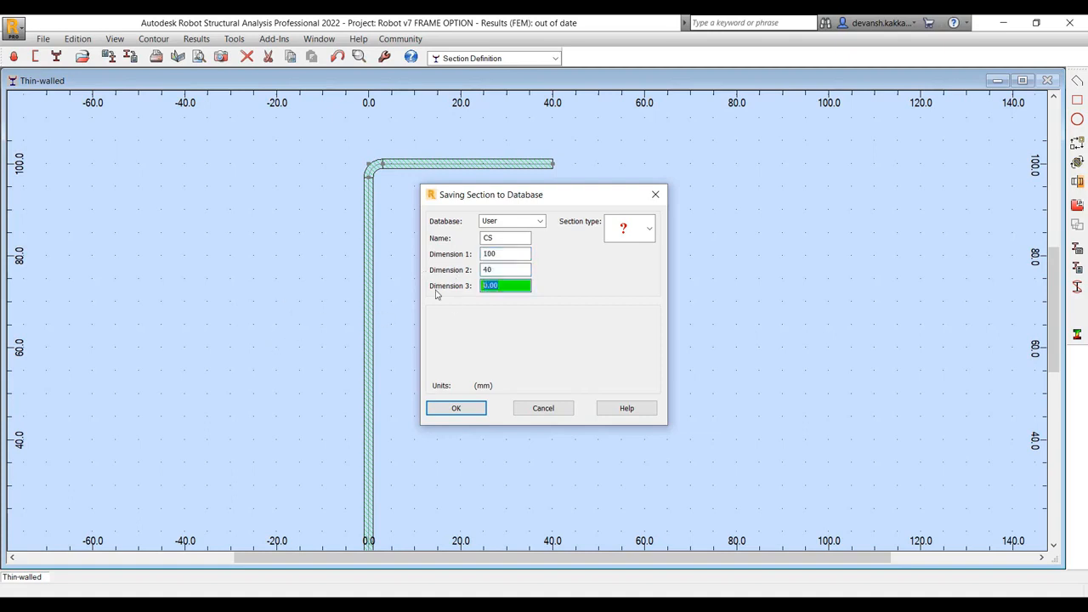
pyautogui.write('2')
# Check the available section types, leave the type undefined, and save the CS section to the database.
pyautogui.click(641, 242)
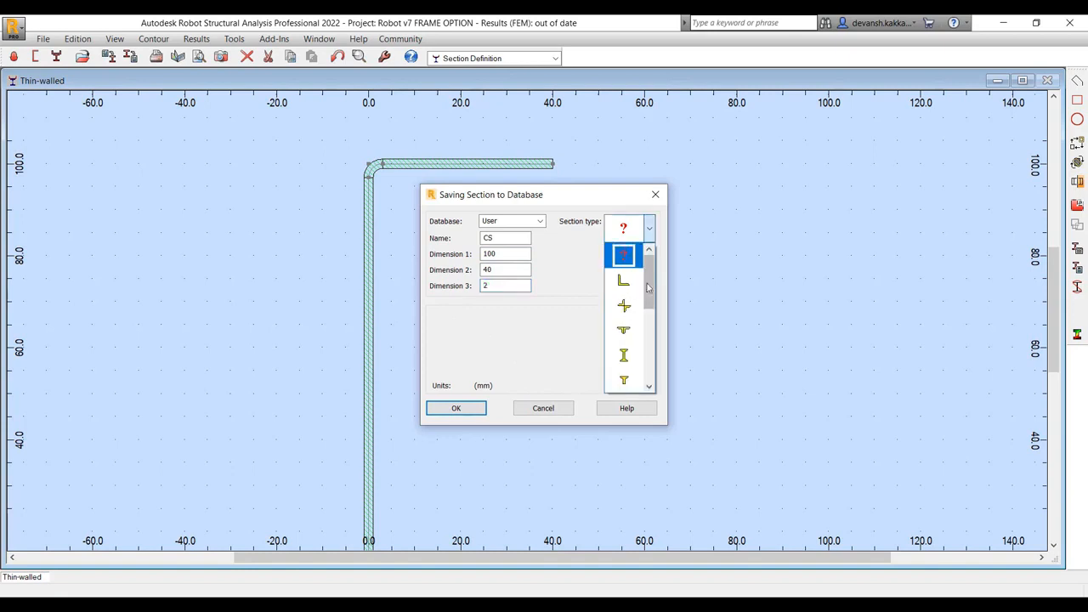
pyautogui.scroll(-3, 633, 323)
pyautogui.scroll(3, 634, 323)
pyautogui.click(567, 272)
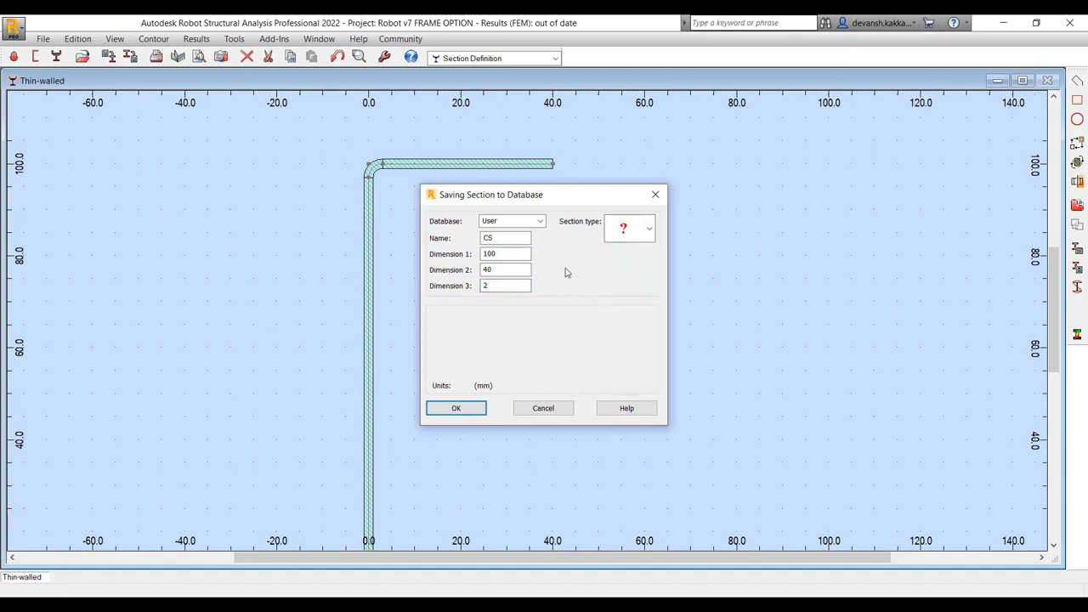
pyautogui.click(459, 408)
# Generate the geometric properties calculation note for the channel section, read through it, and close it.
pyautogui.scroll(-2, 462, 409)
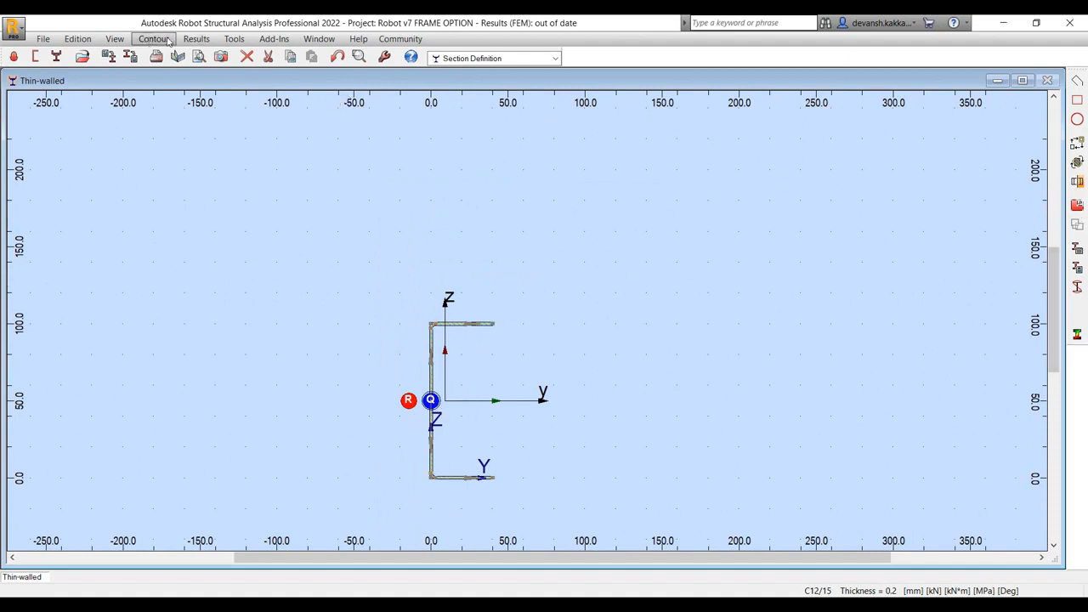
pyautogui.click(197, 39)
pyautogui.moveTo(255, 54)
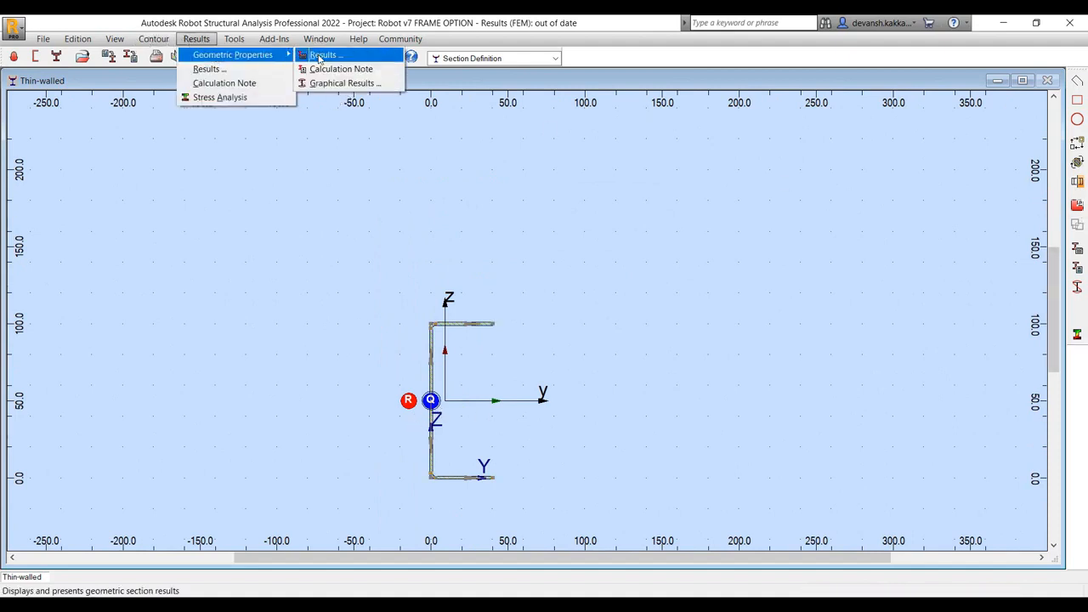
pyautogui.click(340, 69)
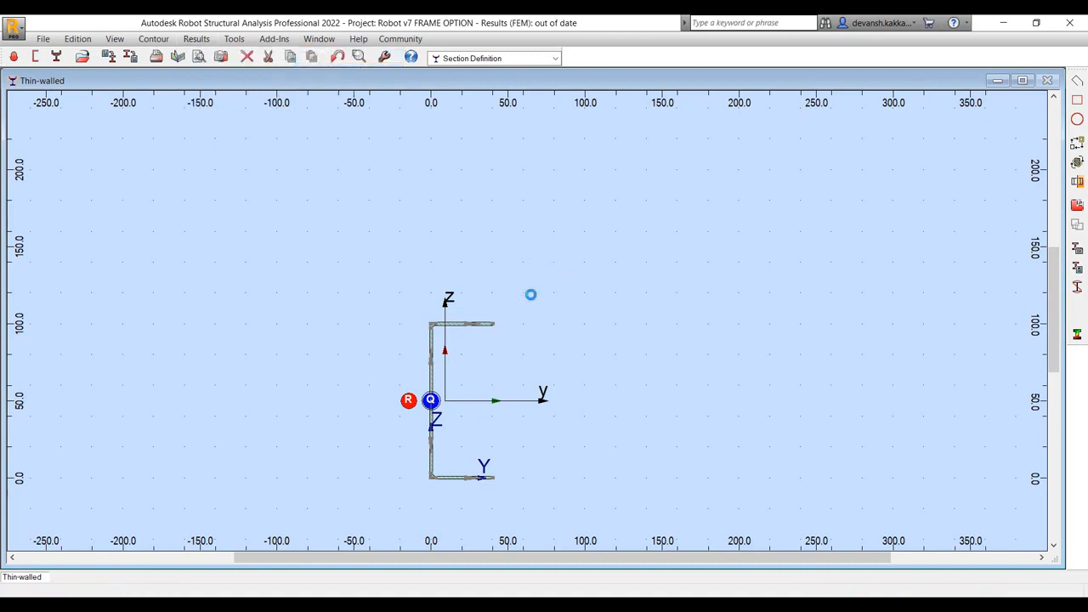
pyautogui.scroll(-10, 325, 318)
pyautogui.scroll(2, 326, 318)
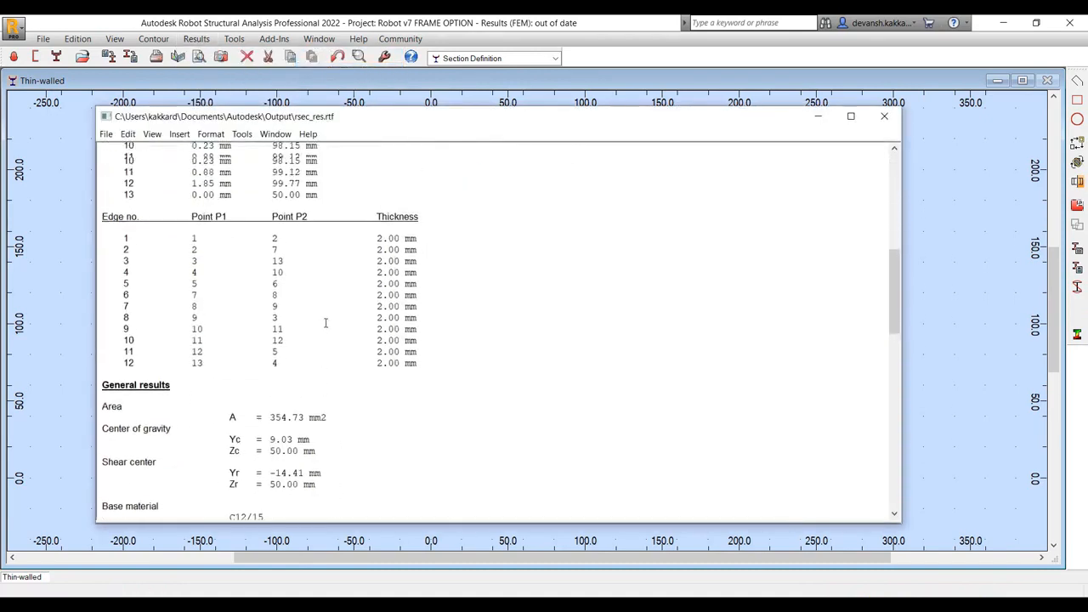
pyautogui.scroll(-2, 305, 336)
pyautogui.scroll(-12, 305, 337)
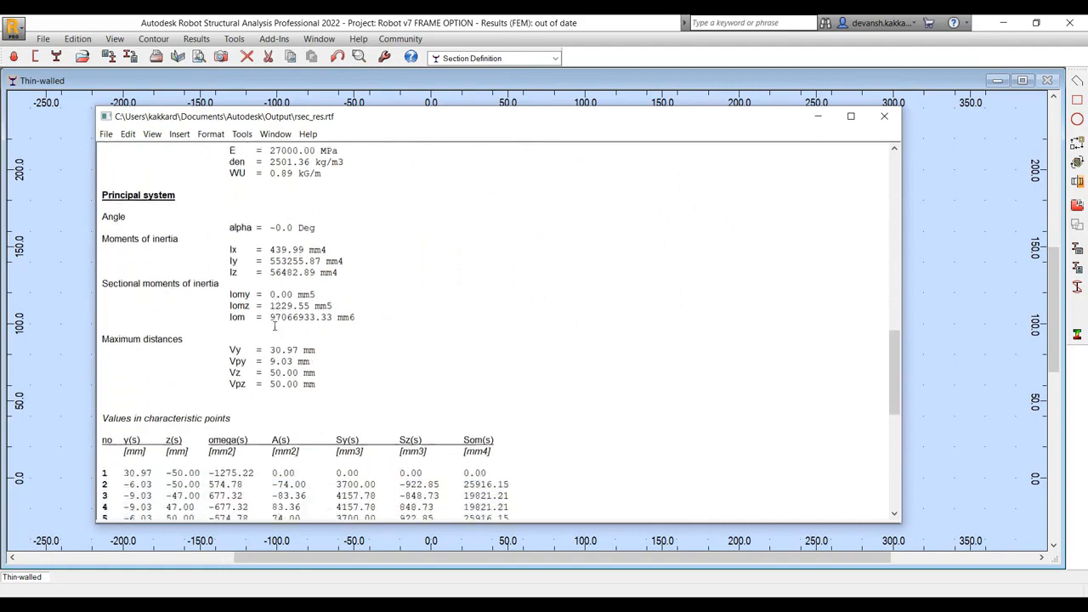
pyautogui.scroll(-8, 263, 329)
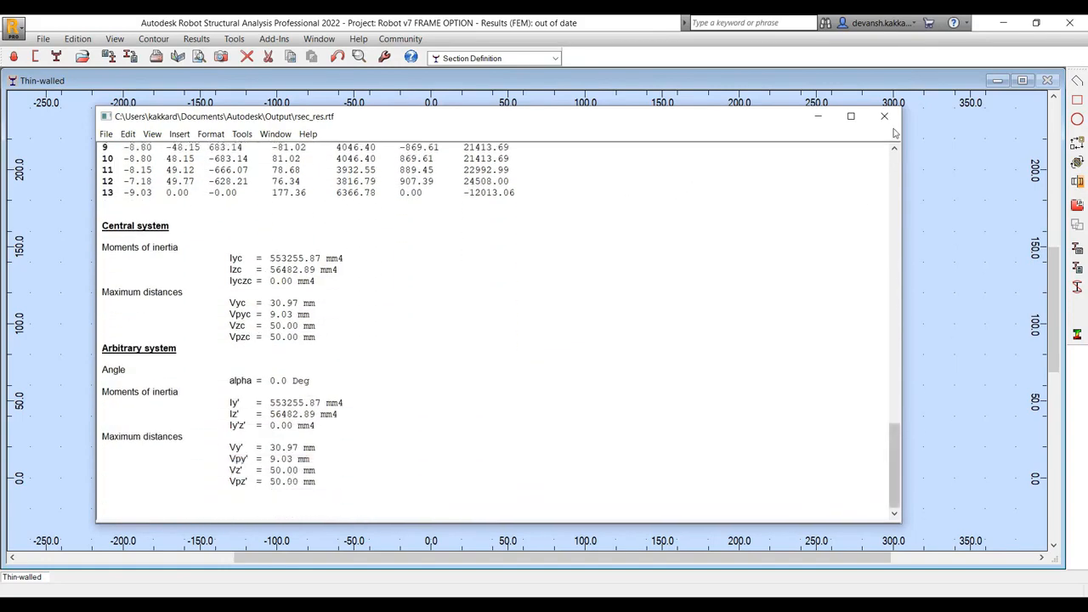
pyautogui.click(885, 115)
# Dismiss the point modification settings unchanged and return to the structure model's Geometry layout.
pyautogui.click(1077, 205)
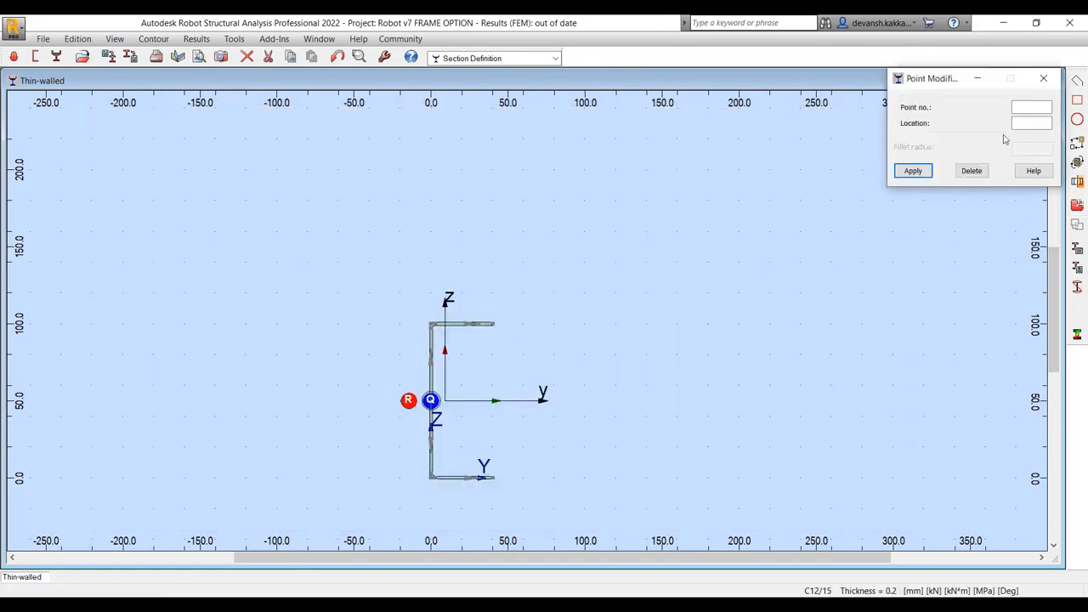
pyautogui.click(1044, 78)
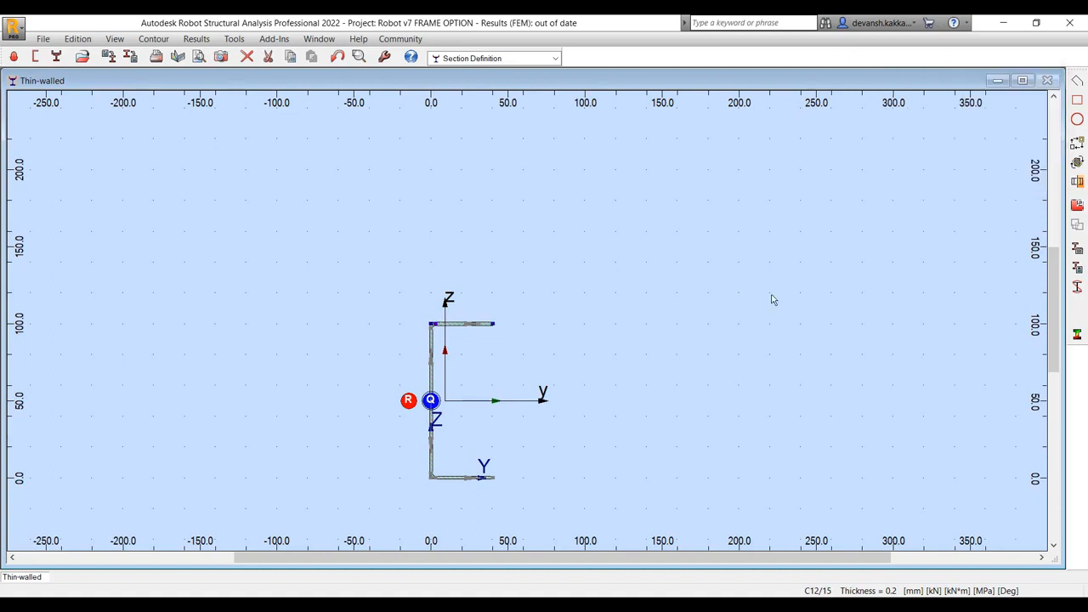
pyautogui.click(536, 60)
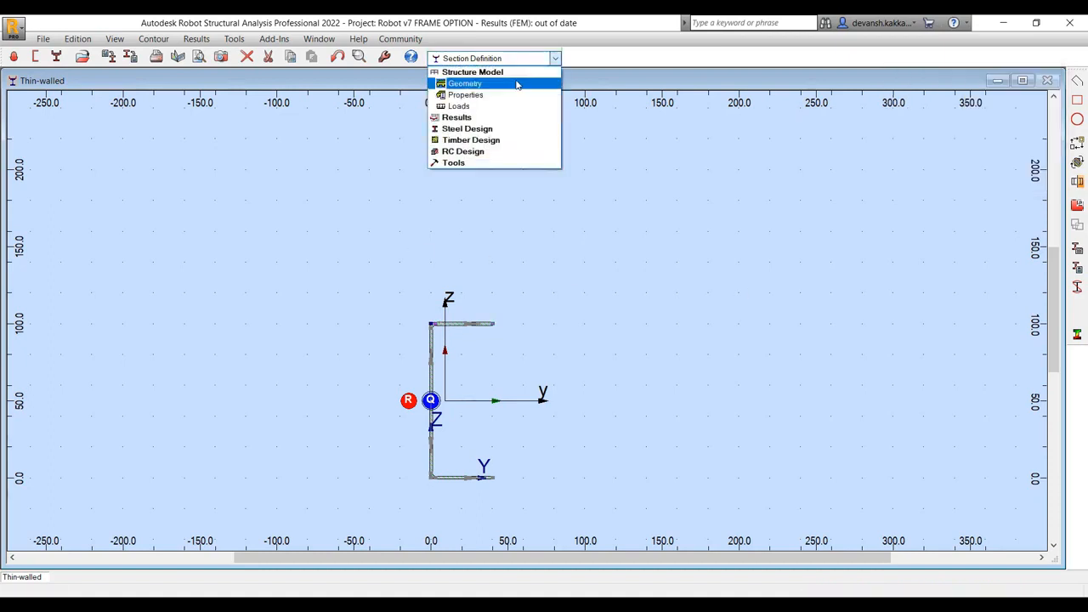
pyautogui.click(517, 84)
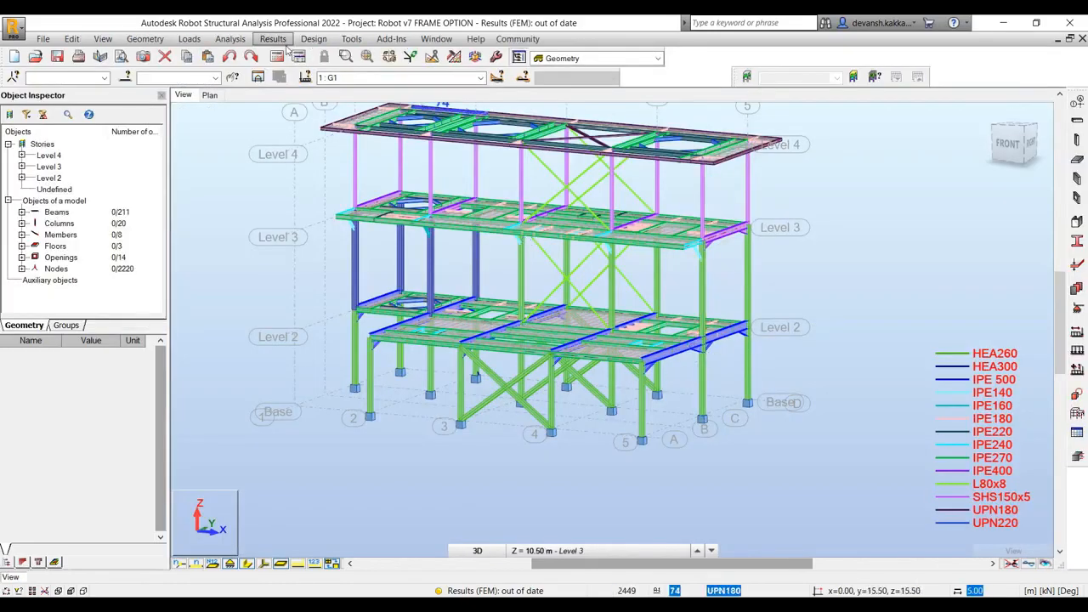
# Add the CS 100x40x2 section from the User database's CS family and assign it to a Level 2 edge member near grid line 5.
pyautogui.click(1077, 241)
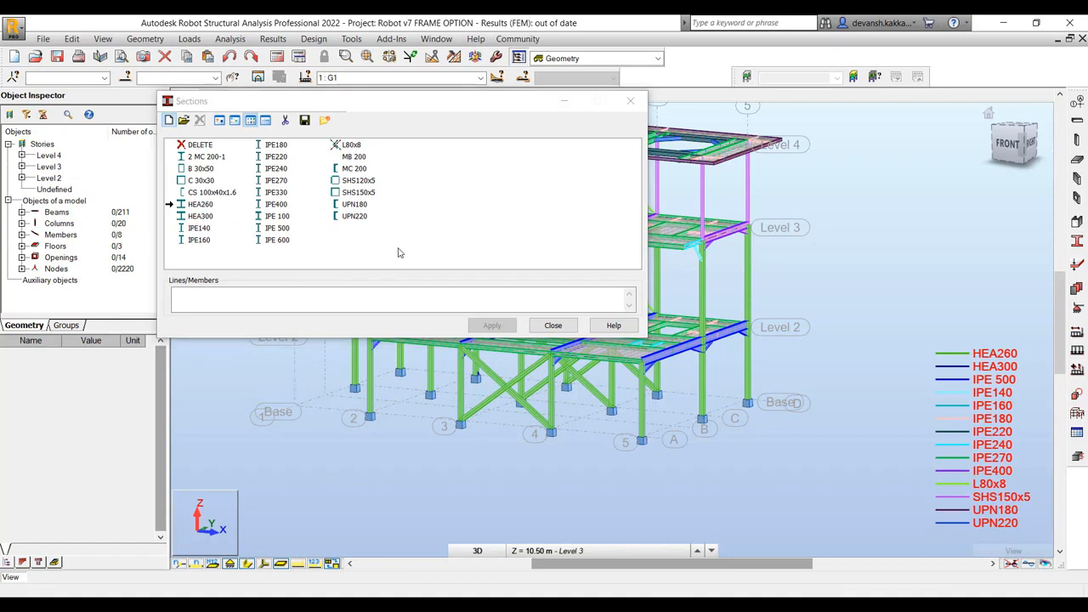
pyautogui.click(435, 303)
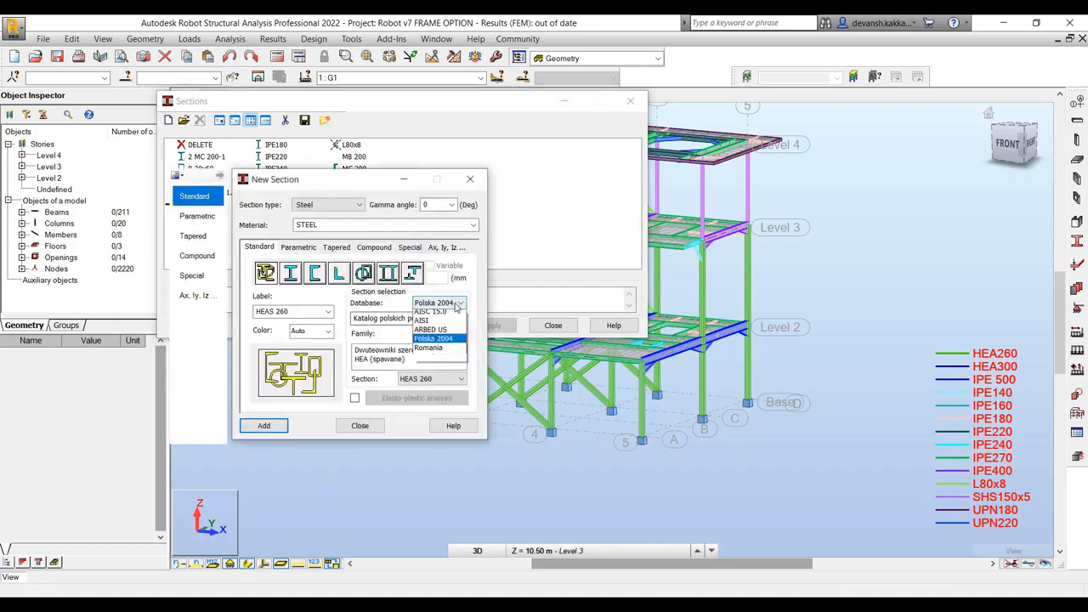
pyautogui.click(443, 349)
pyautogui.click(460, 334)
pyautogui.click(430, 344)
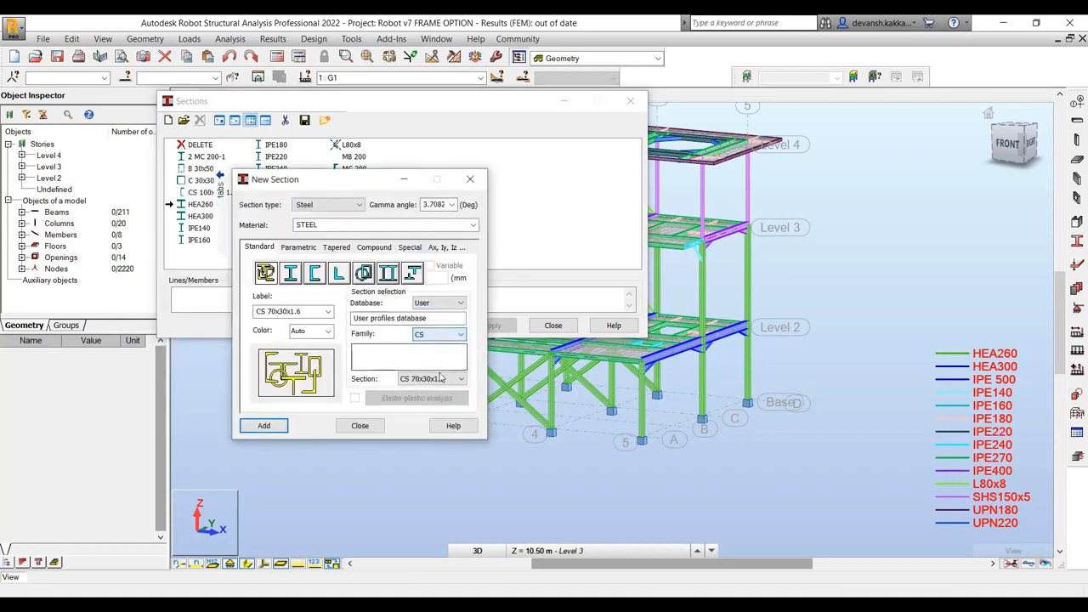
pyautogui.click(460, 379)
pyautogui.click(431, 409)
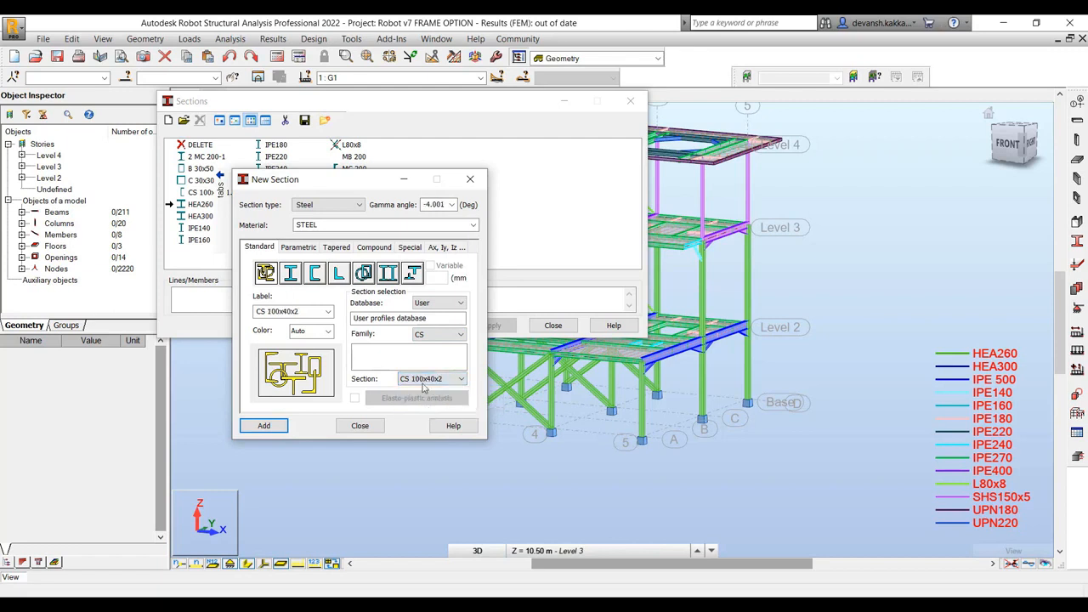
pyautogui.click(264, 425)
pyautogui.click(360, 425)
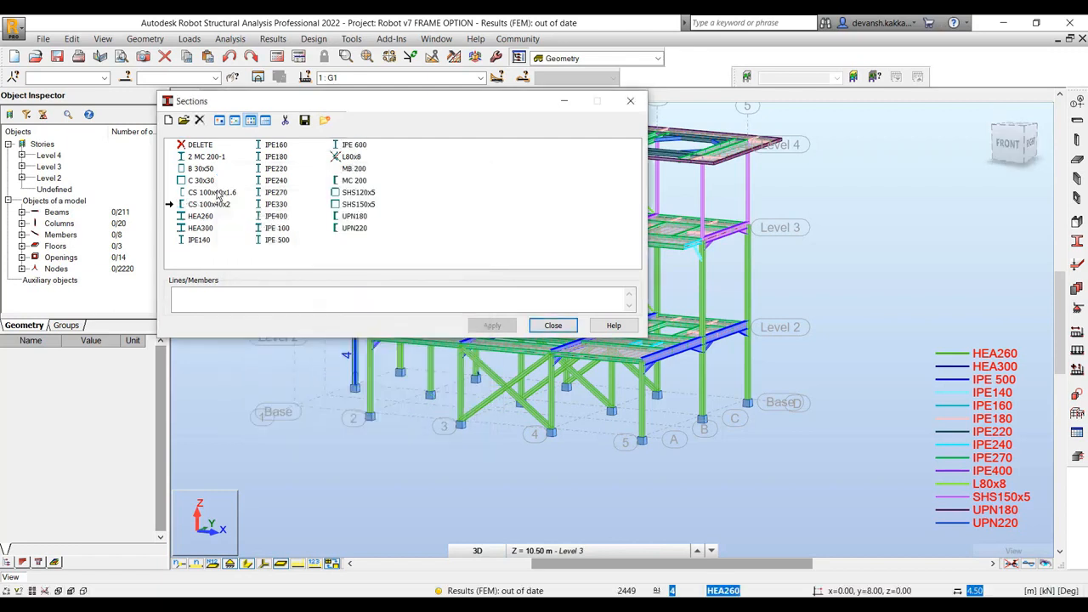
pyautogui.click(672, 350)
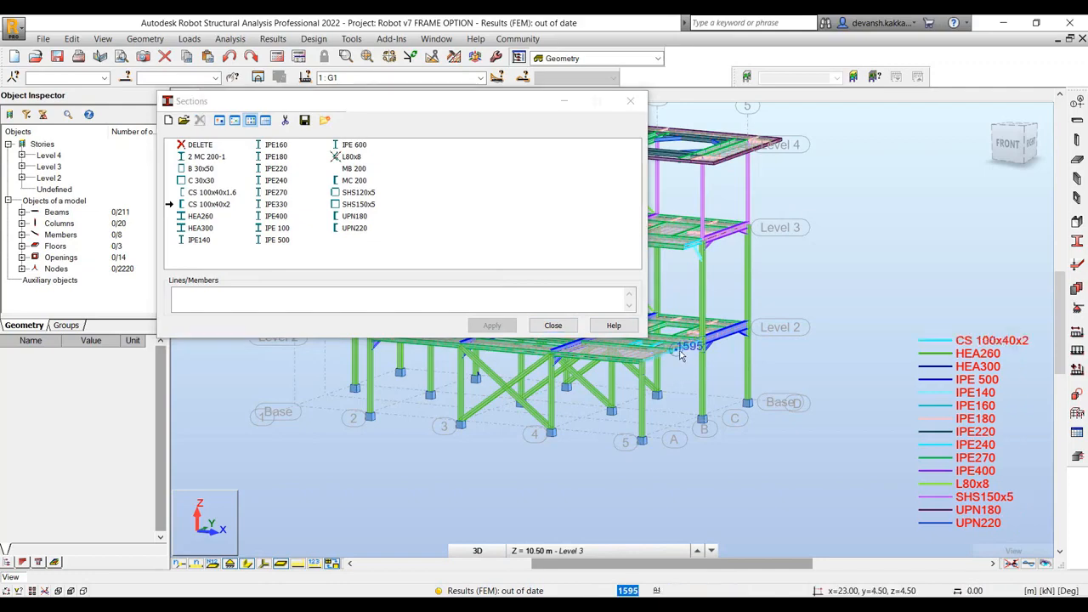
# Inspect the CS 100x40x2 profile on the Level 2 edge member up close, and close the section assignment.
pyautogui.scroll(5, 592, 385)
pyautogui.scroll(5, 593, 384)
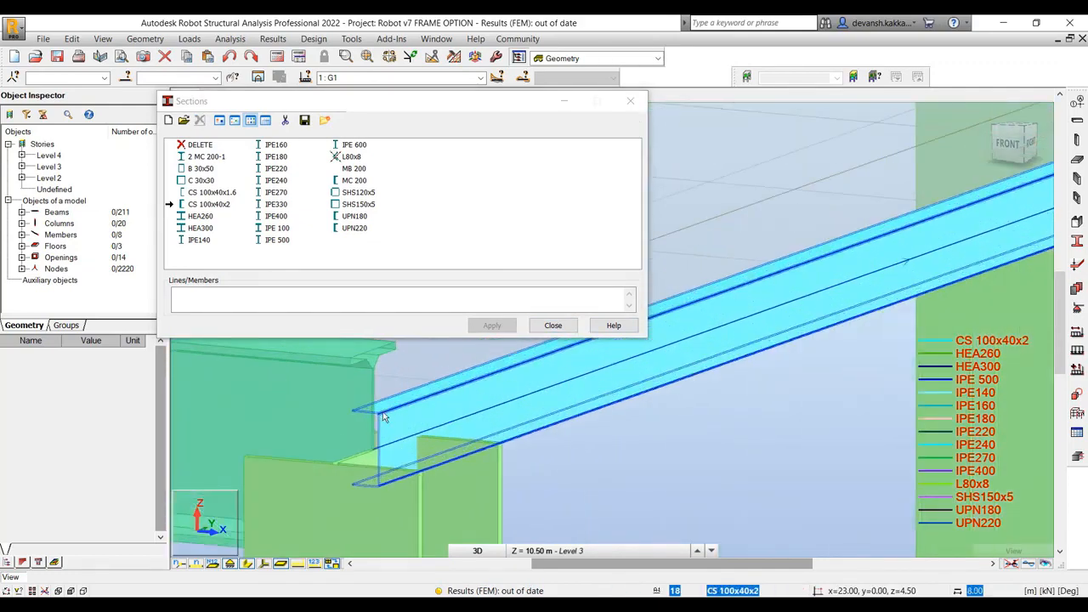
pyautogui.scroll(-5, 401, 414)
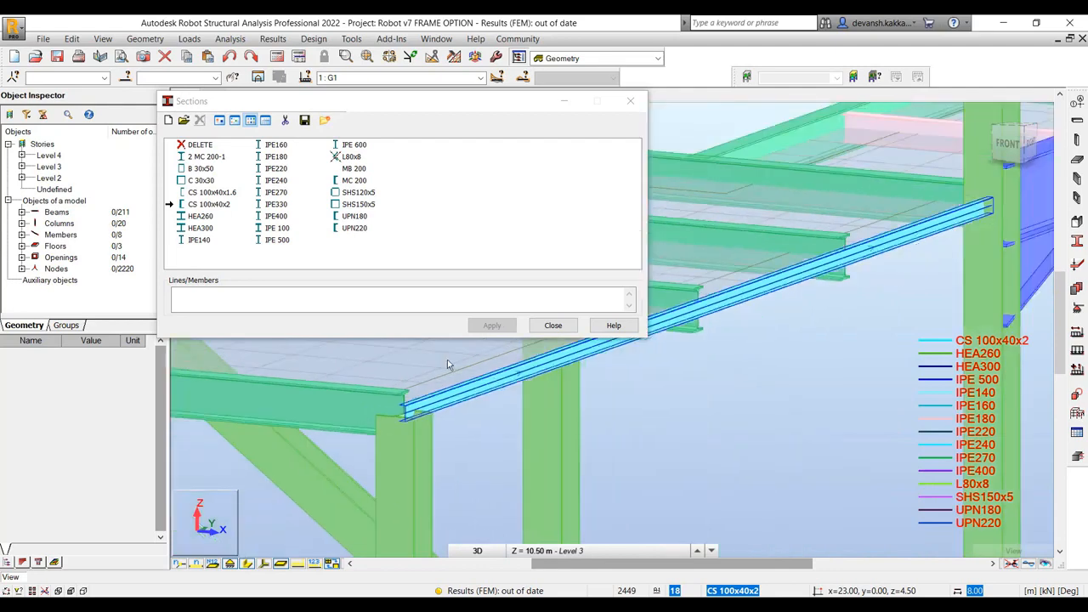
pyautogui.click(563, 325)
pyautogui.scroll(-5, 687, 417)
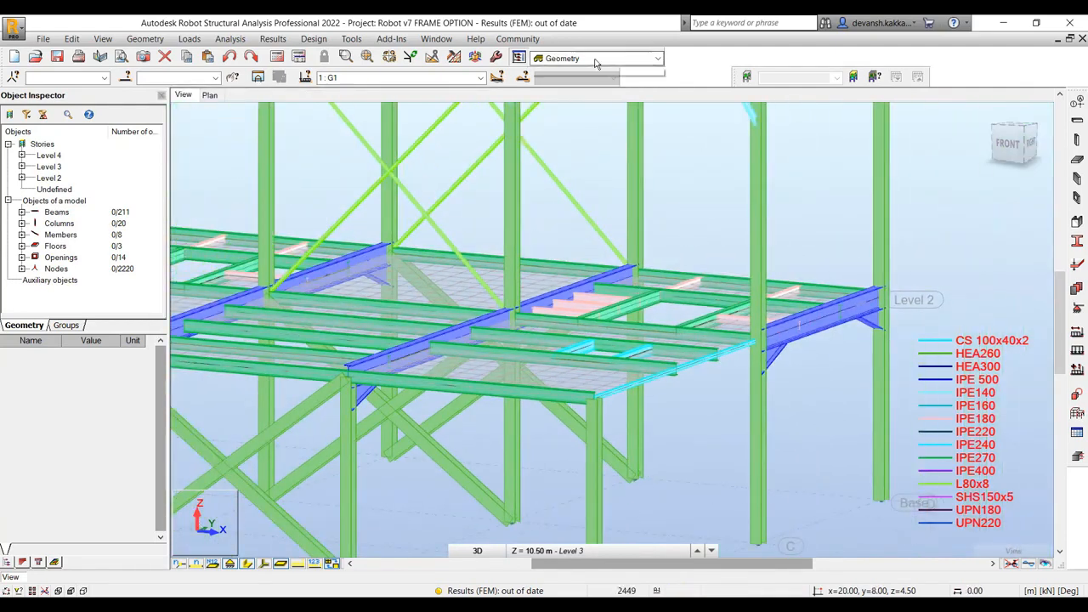
# Switch to the Section Definition layout and start a new solid section.
pyautogui.click(596, 58)
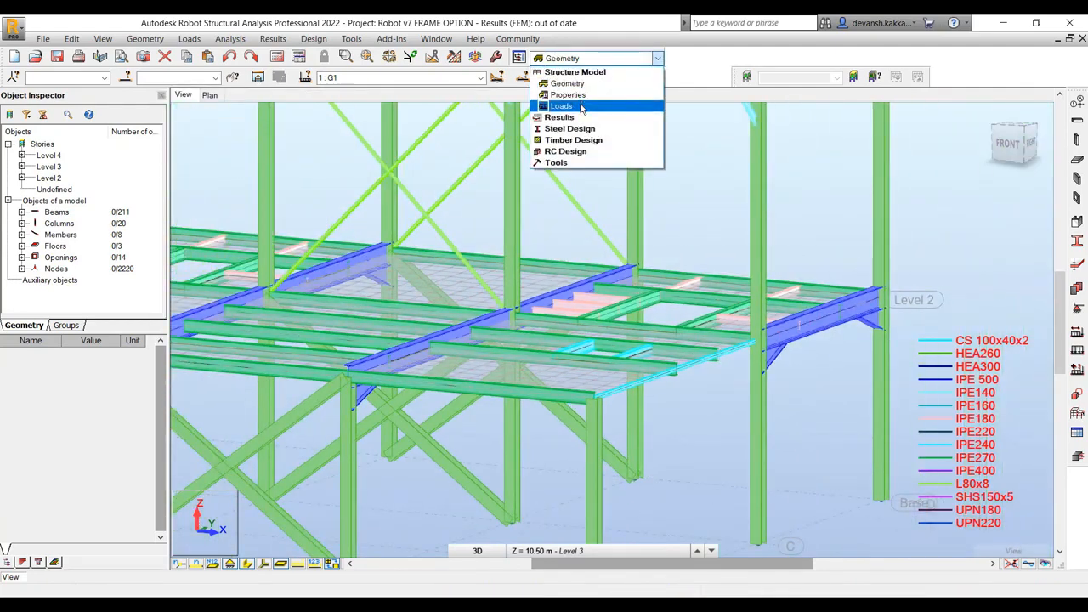
pyautogui.click(558, 162)
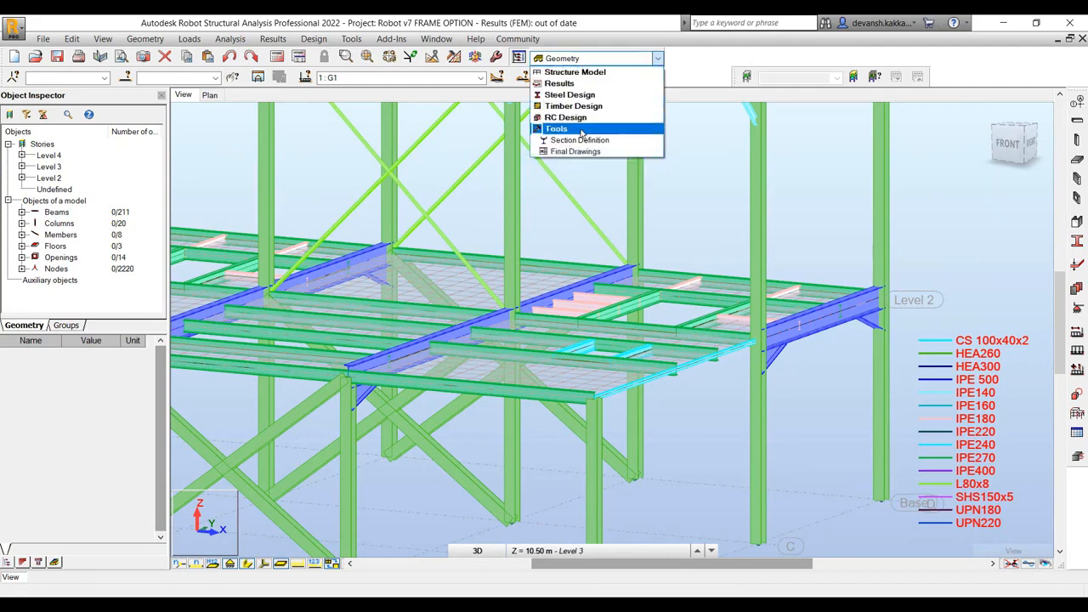
pyautogui.click(579, 141)
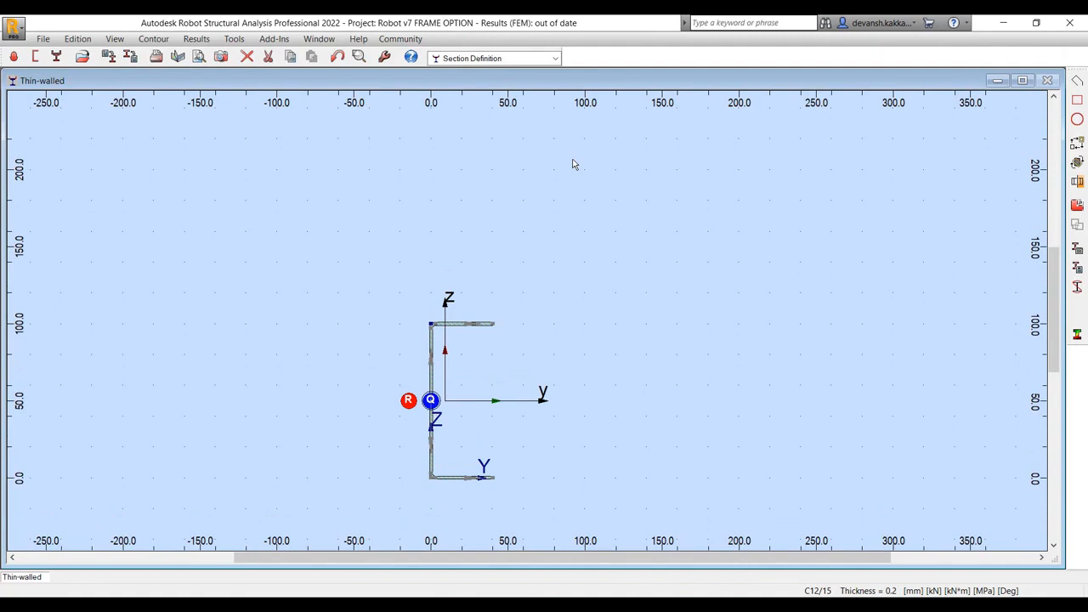
pyautogui.scroll(-2, 386, 250)
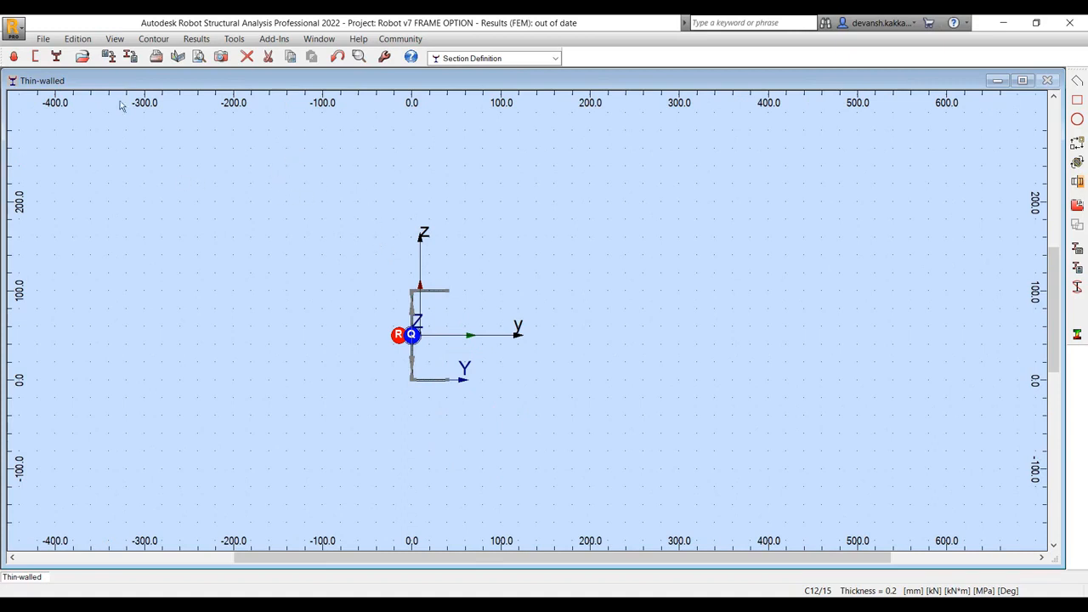
pyautogui.click(43, 39)
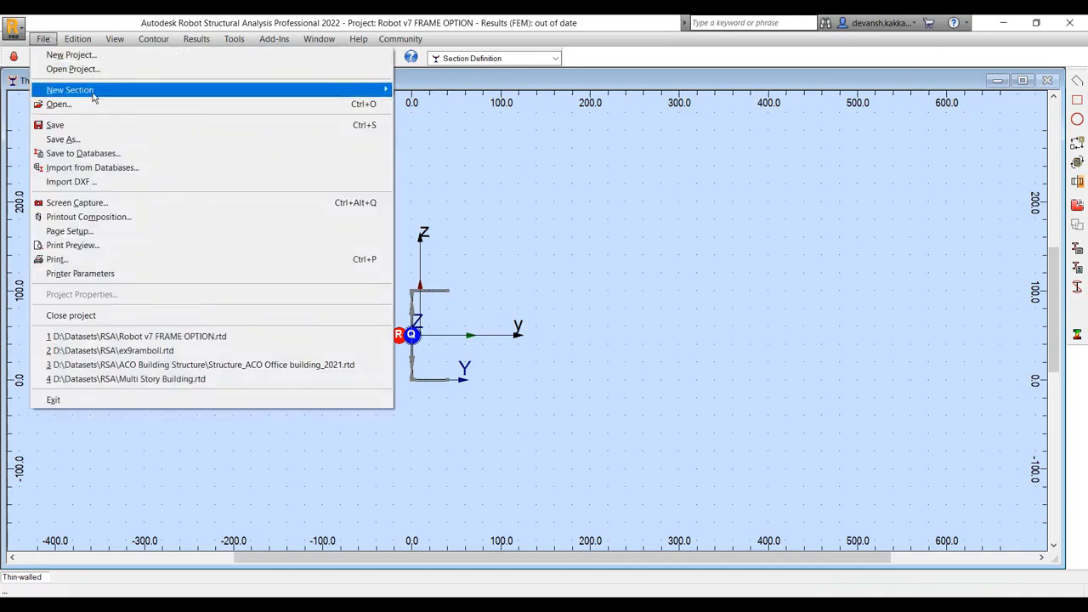
pyautogui.moveTo(94, 92)
pyautogui.click(413, 89)
pyautogui.click(557, 345)
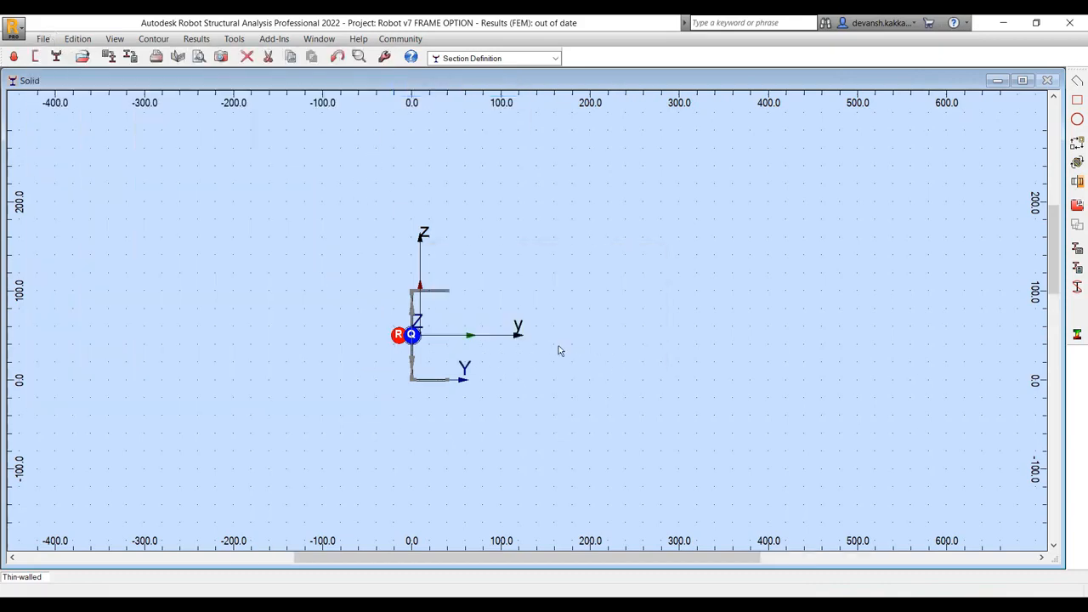
# Import the Girder DXF file into the solid section, using a fixed number of 36 for arc discretization.
pyautogui.click(42, 40)
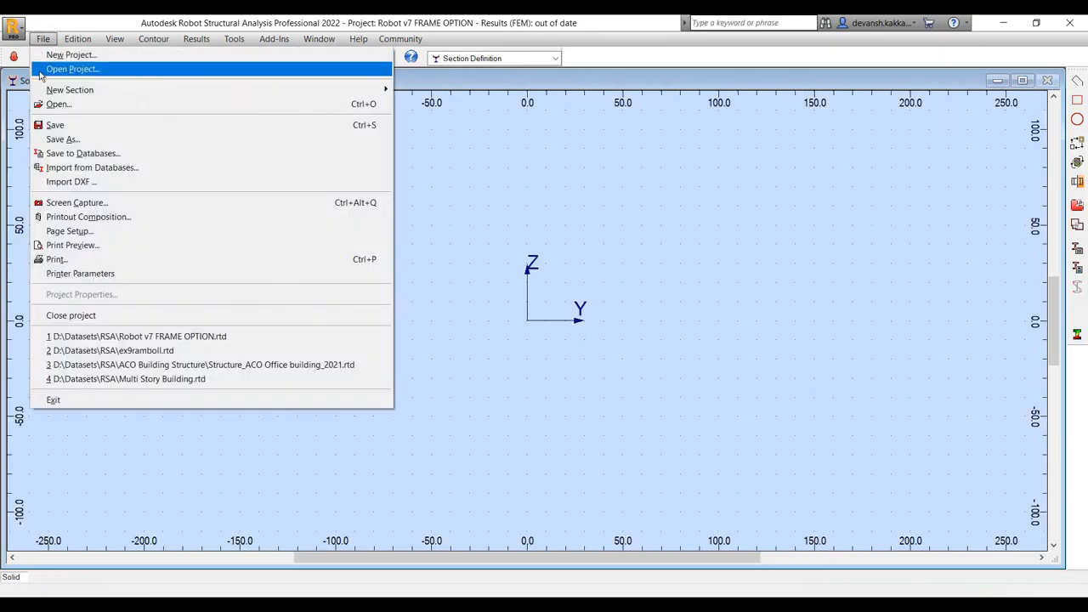
pyautogui.click(115, 183)
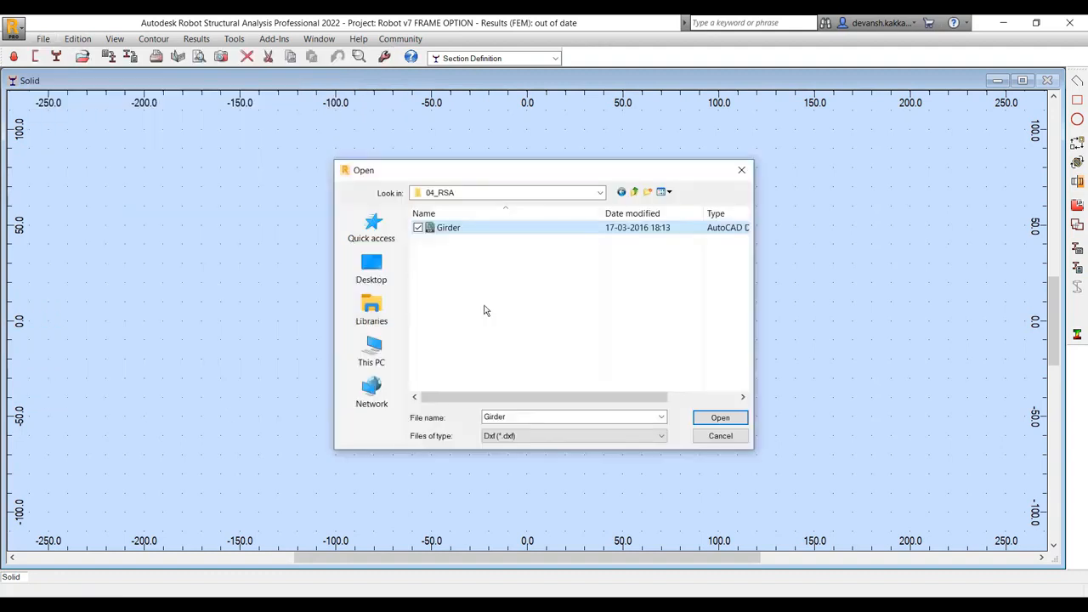
pyautogui.click(717, 418)
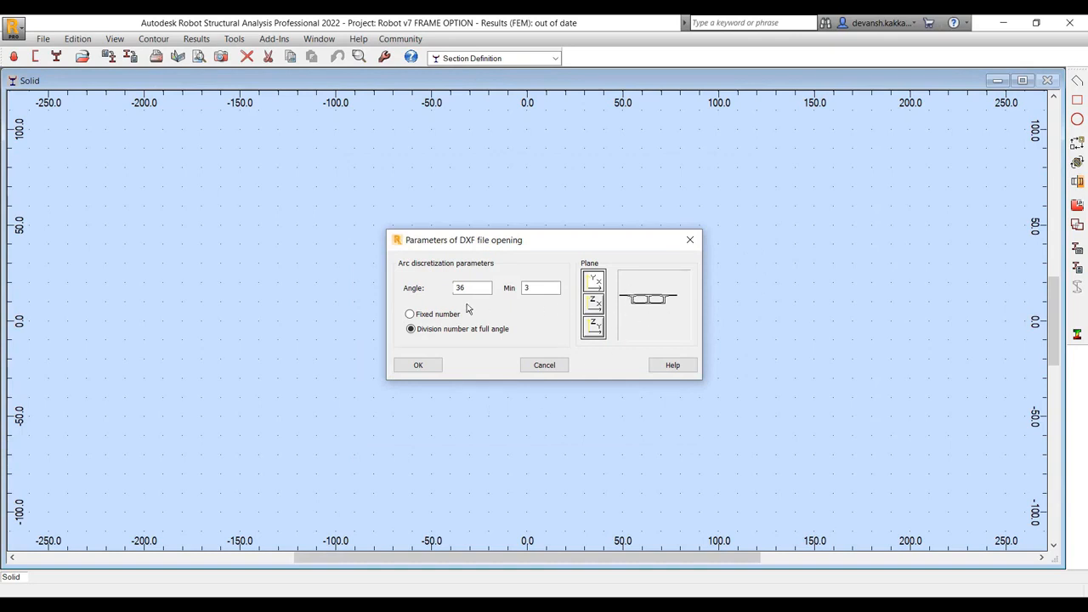
pyautogui.click(437, 315)
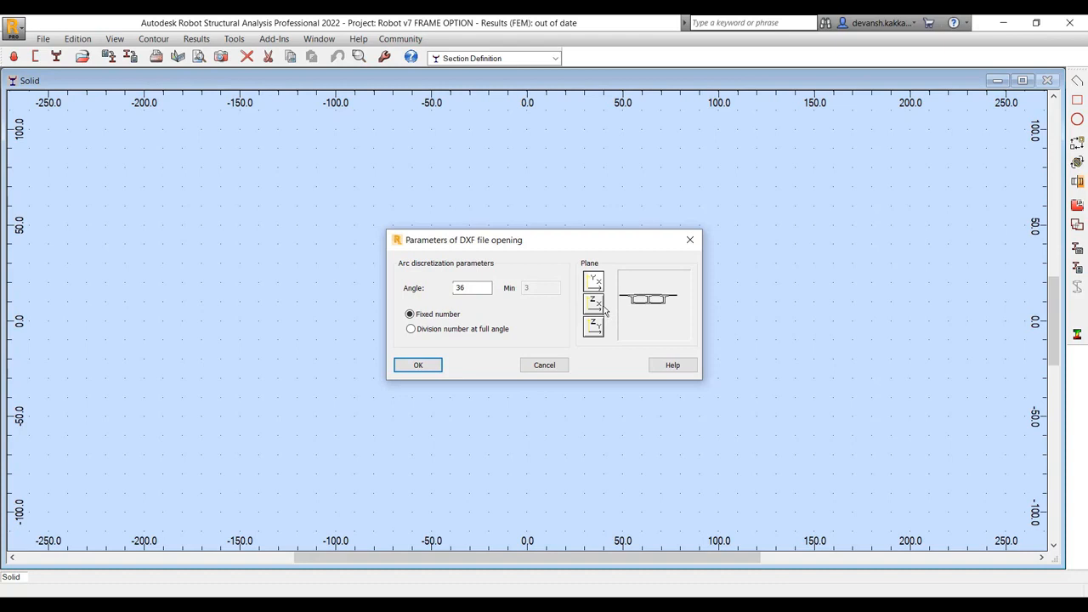
pyautogui.click(433, 367)
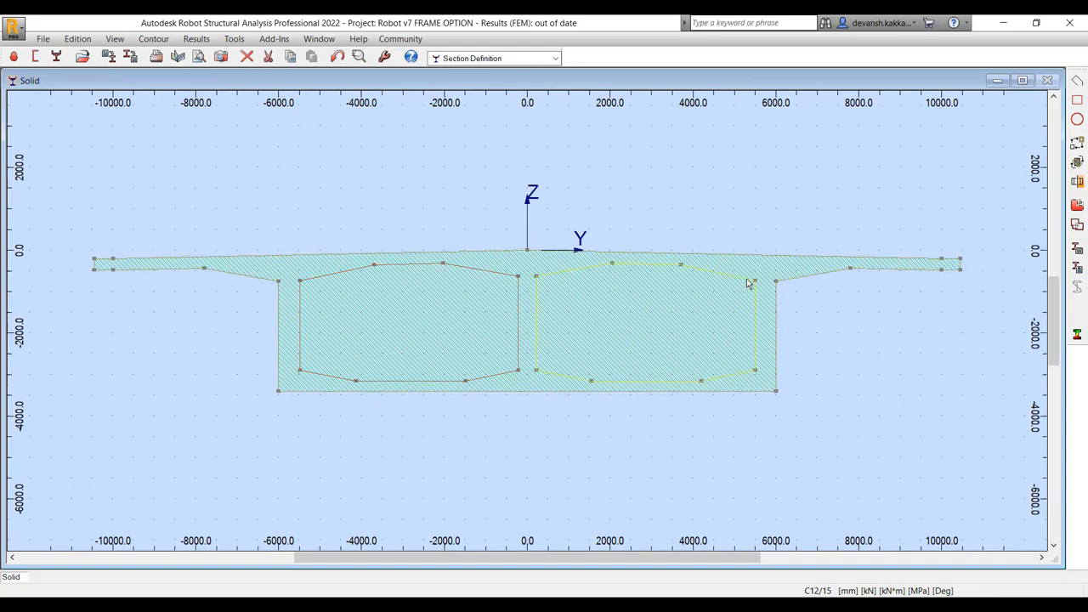
# Turn the girder's inner contour on the negative Y side into an opening.
pyautogui.scroll(-3, 835, 315)
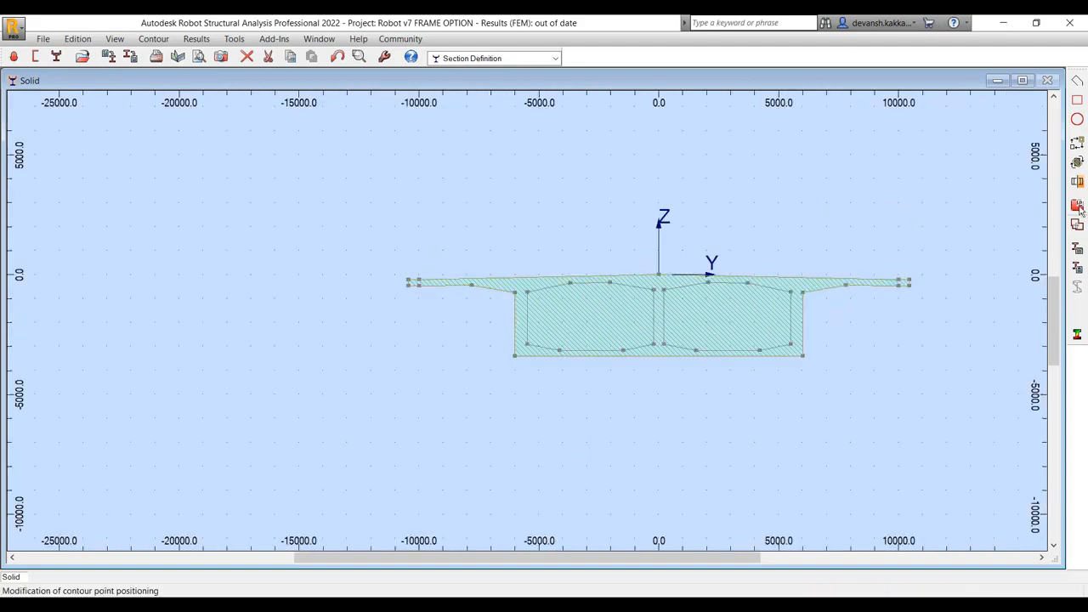
pyautogui.rightClick(559, 322)
pyautogui.click(553, 413)
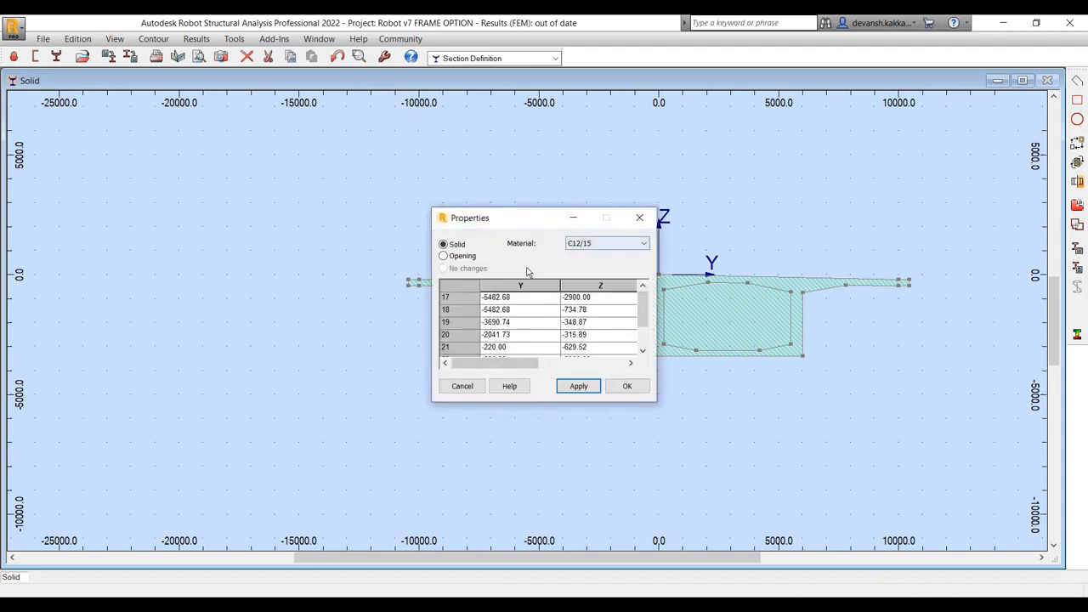
pyautogui.click(444, 256)
pyautogui.click(579, 386)
pyautogui.click(627, 386)
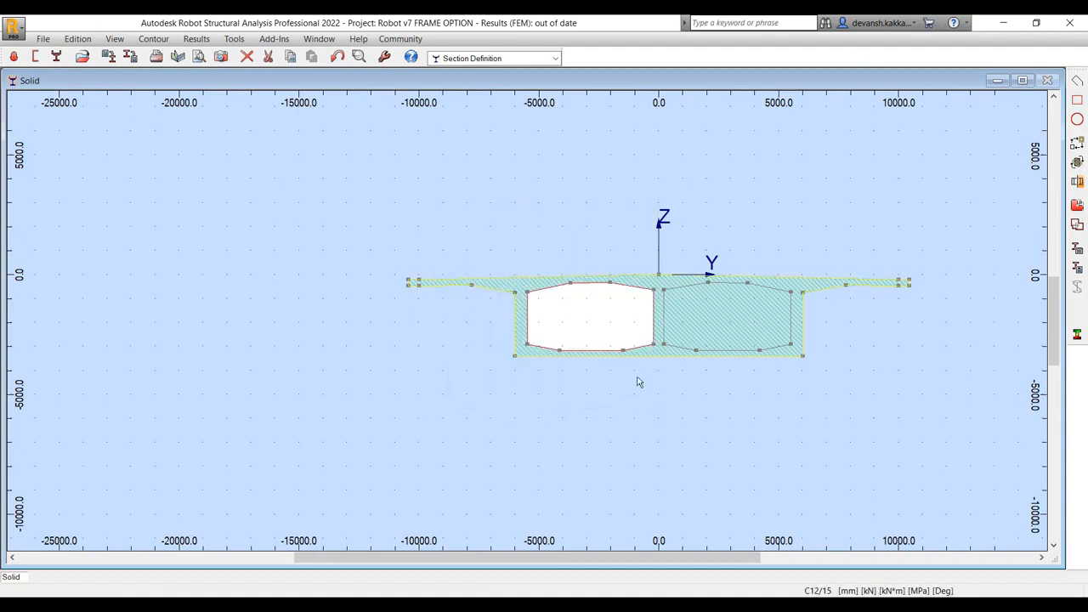
# Turn the girder's inner contour on the positive Y side into an opening.
pyautogui.rightClick(645, 315)
pyautogui.doubleClick(564, 322)
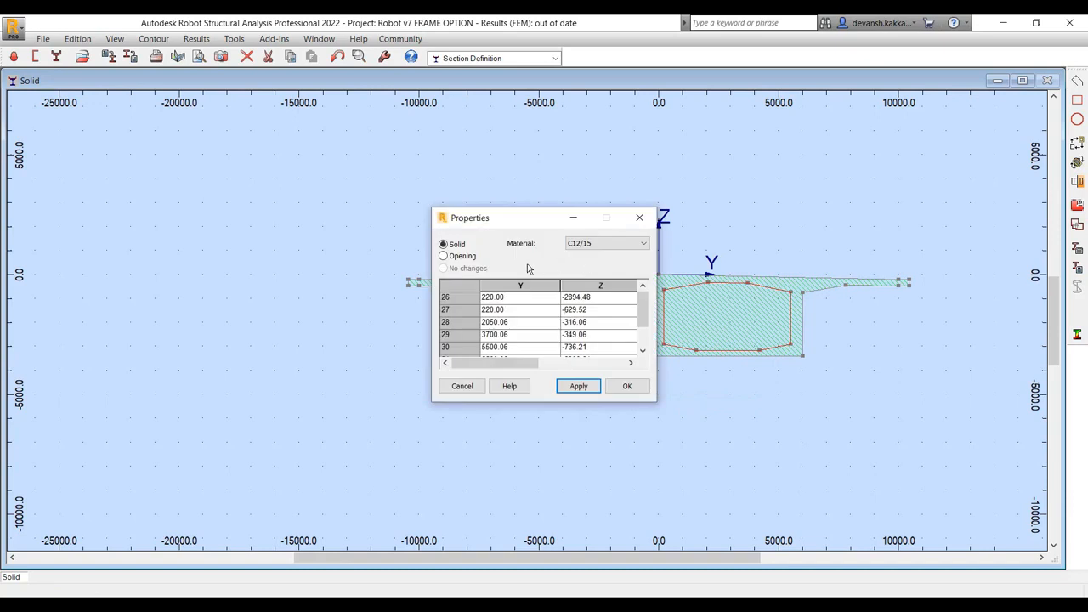
pyautogui.click(463, 258)
pyautogui.click(575, 389)
pyautogui.click(463, 386)
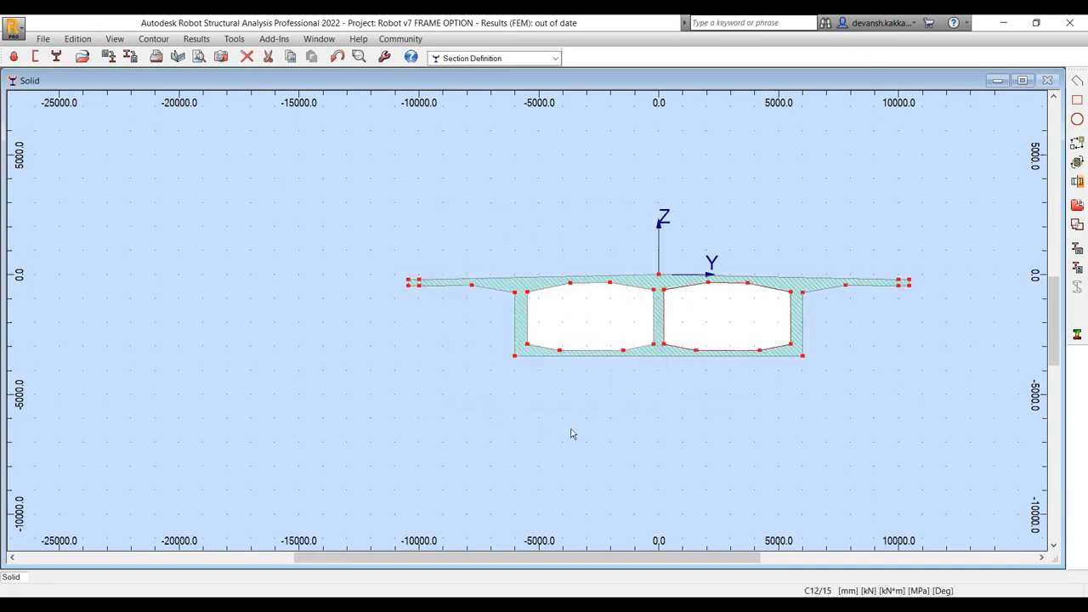
# Generate the geometric properties calculation note for the girder section, read through it, and close it.
pyautogui.scroll(-2, 688, 328)
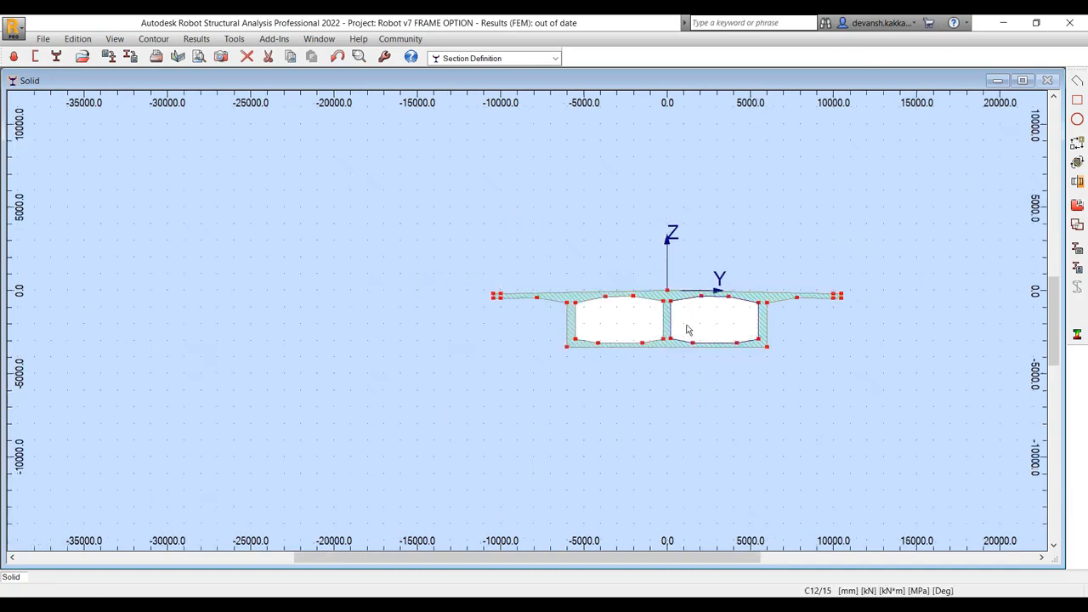
pyautogui.click(1077, 268)
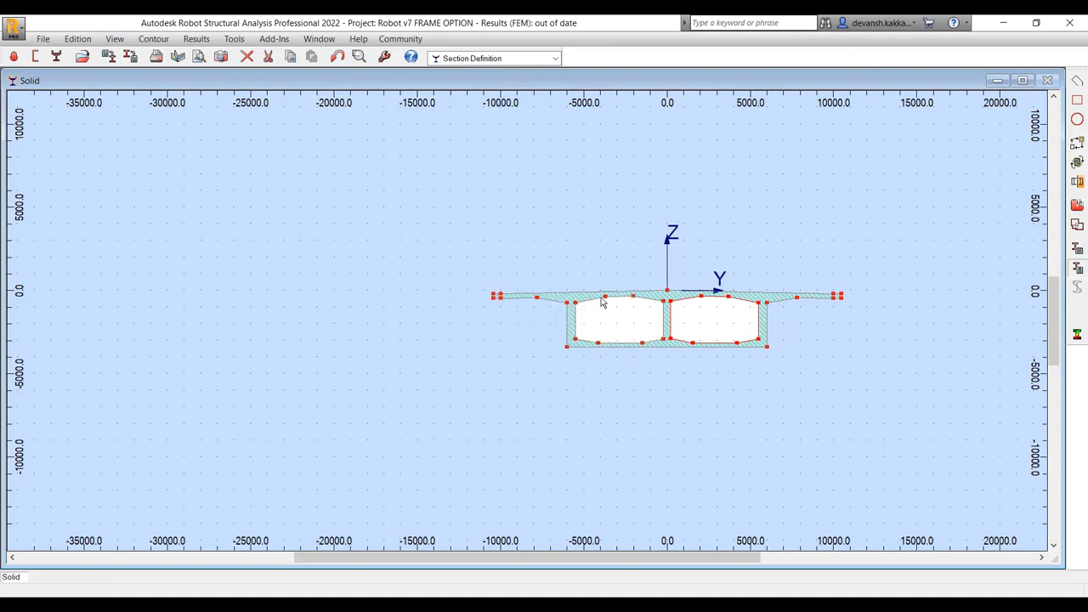
pyautogui.scroll(-15, 518, 323)
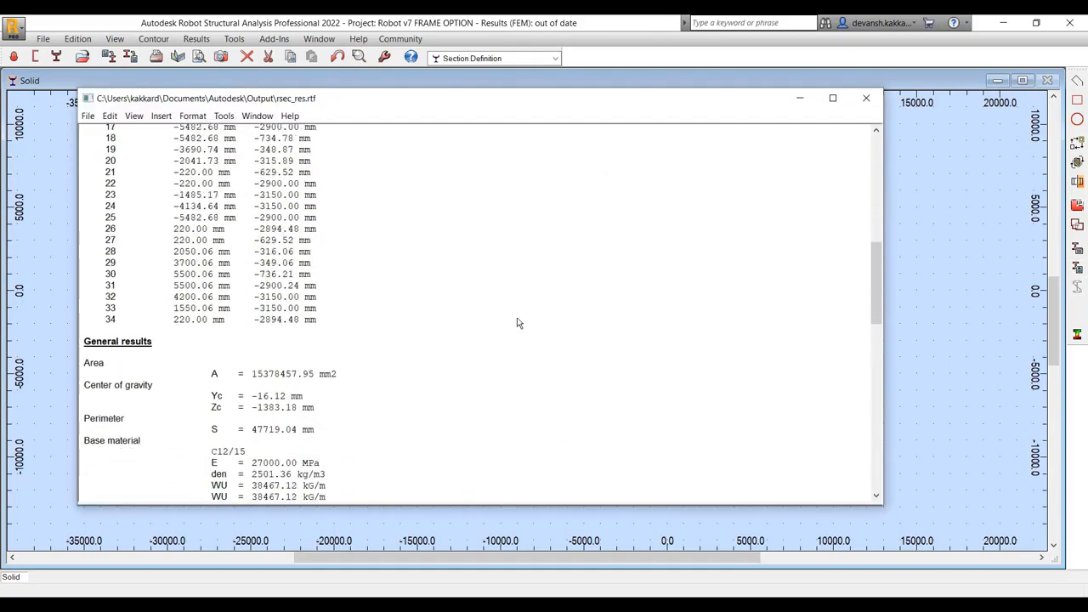
pyautogui.scroll(-15, 518, 323)
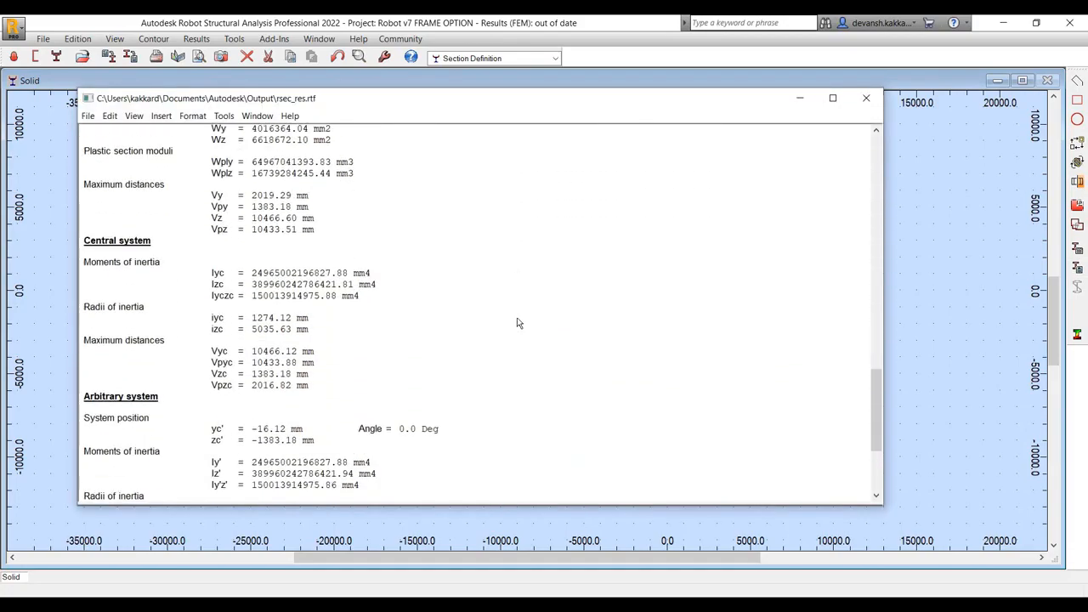
pyautogui.click(867, 102)
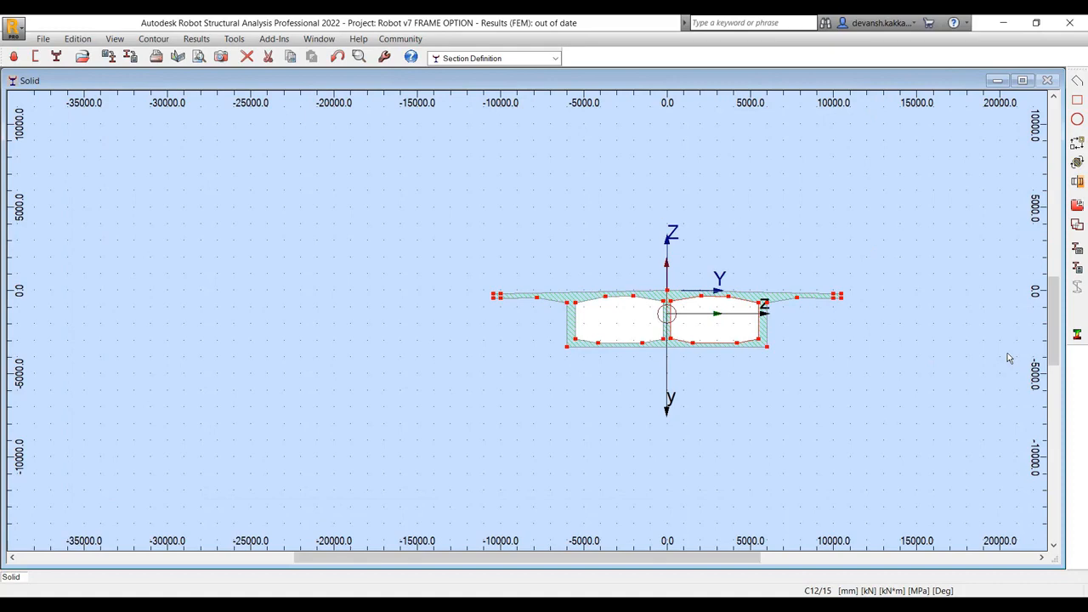
# Open the stress analysis of the girder section and review its cross-section and point settings.
pyautogui.click(1077, 336)
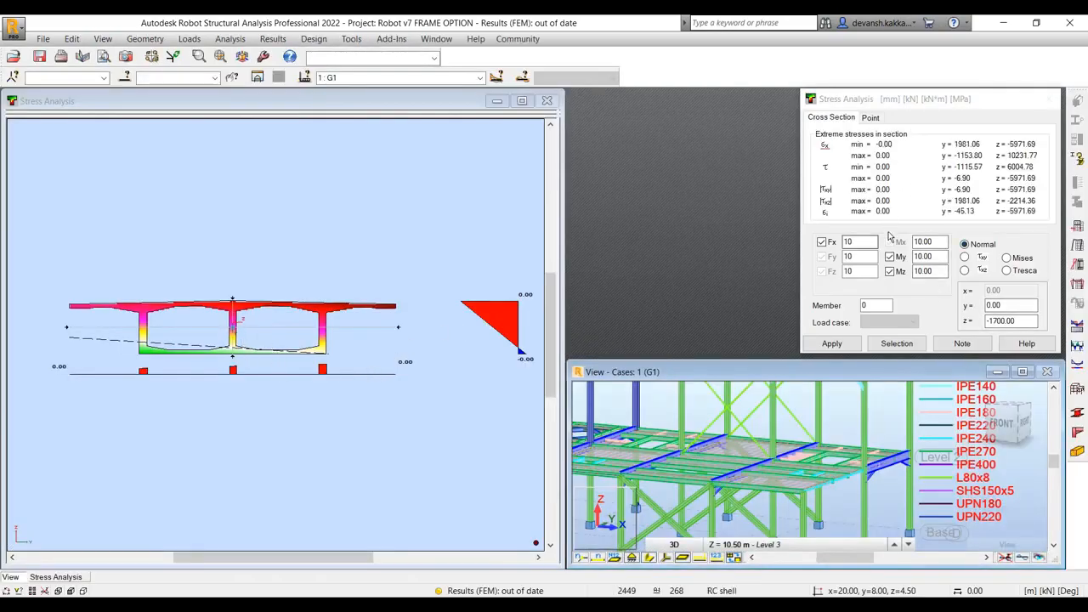
pyautogui.click(871, 117)
pyautogui.click(832, 117)
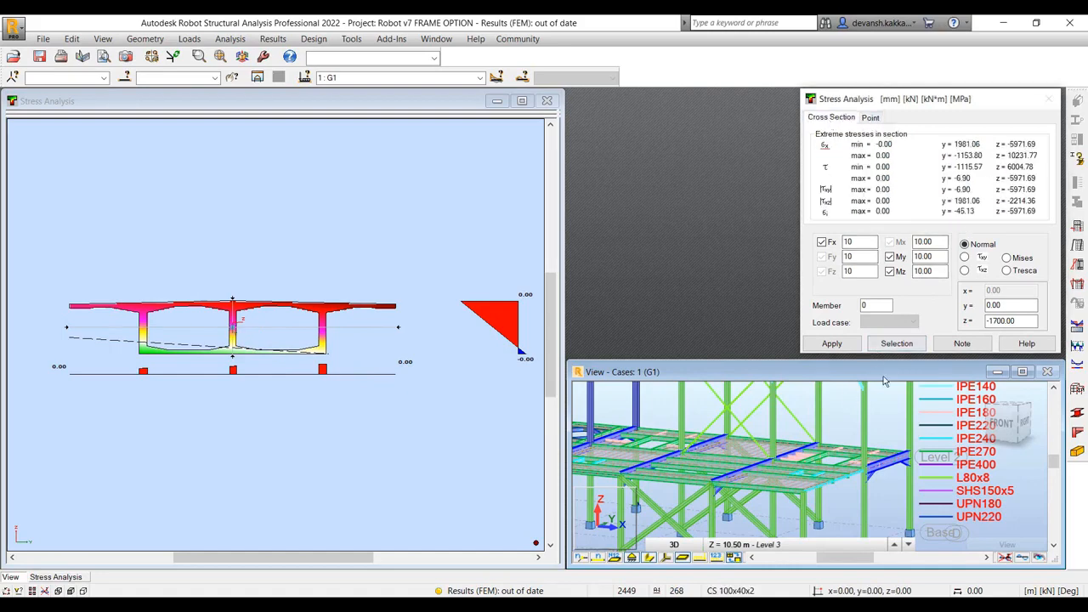
# Return to the Section Definition layout, check the options for saving the girder to the database, and cancel without saving.
pyautogui.click(421, 57)
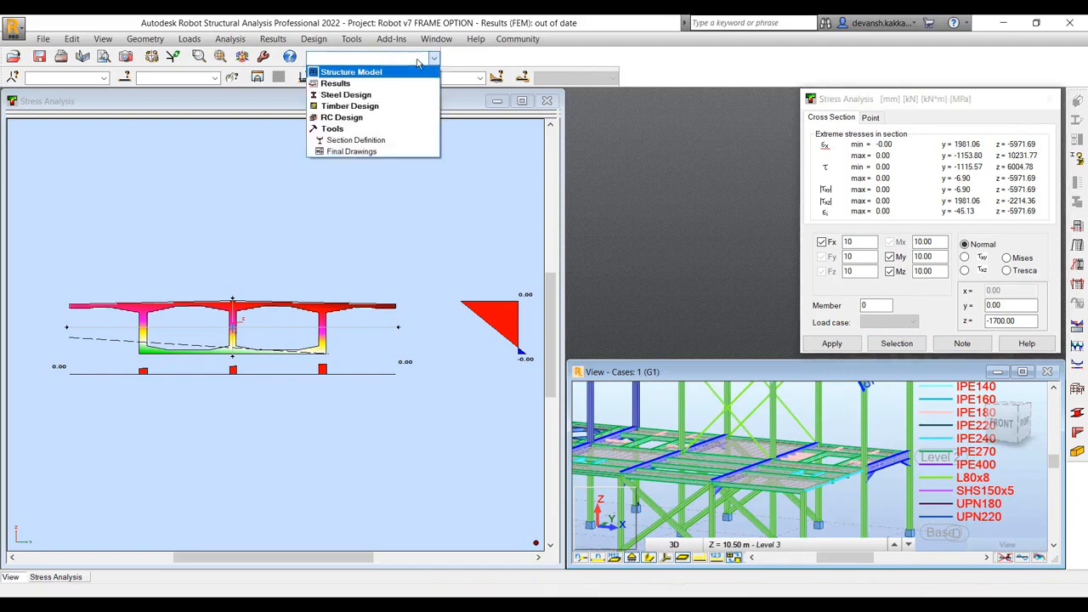
pyautogui.click(355, 139)
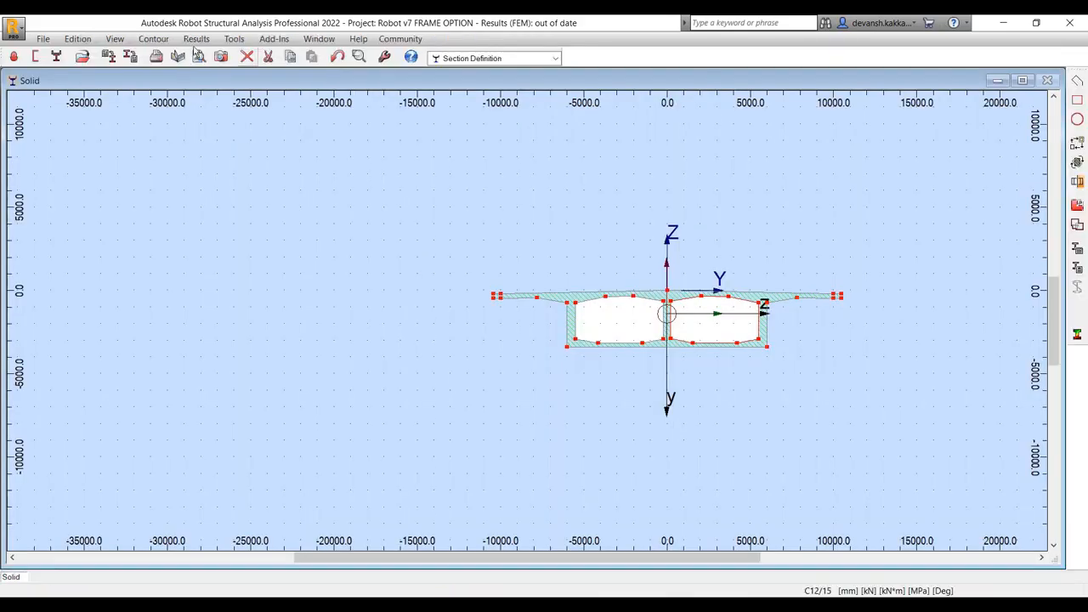
pyautogui.click(42, 38)
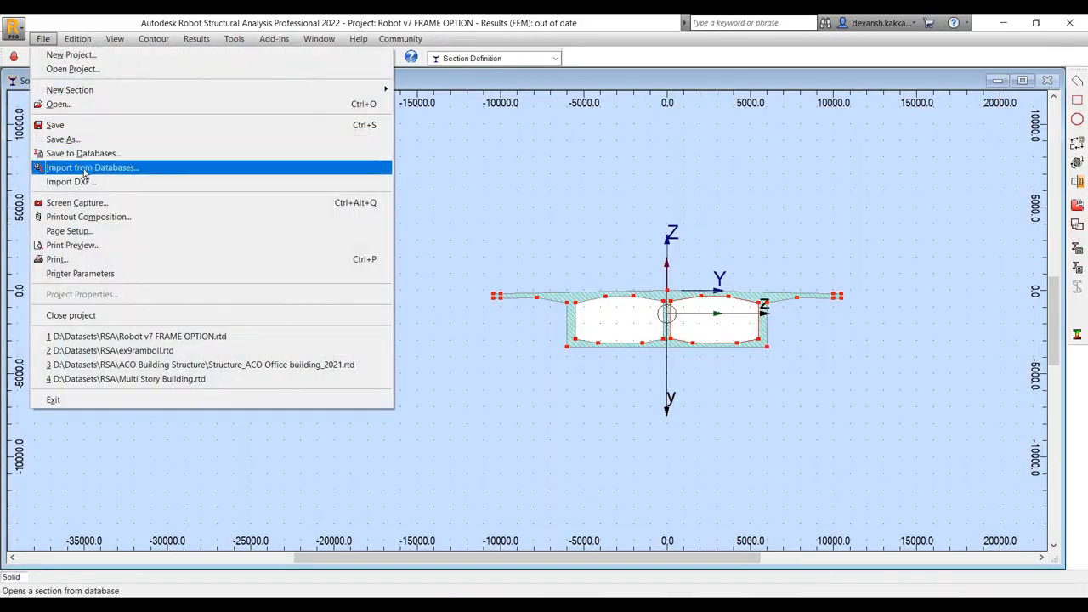
pyautogui.click(101, 154)
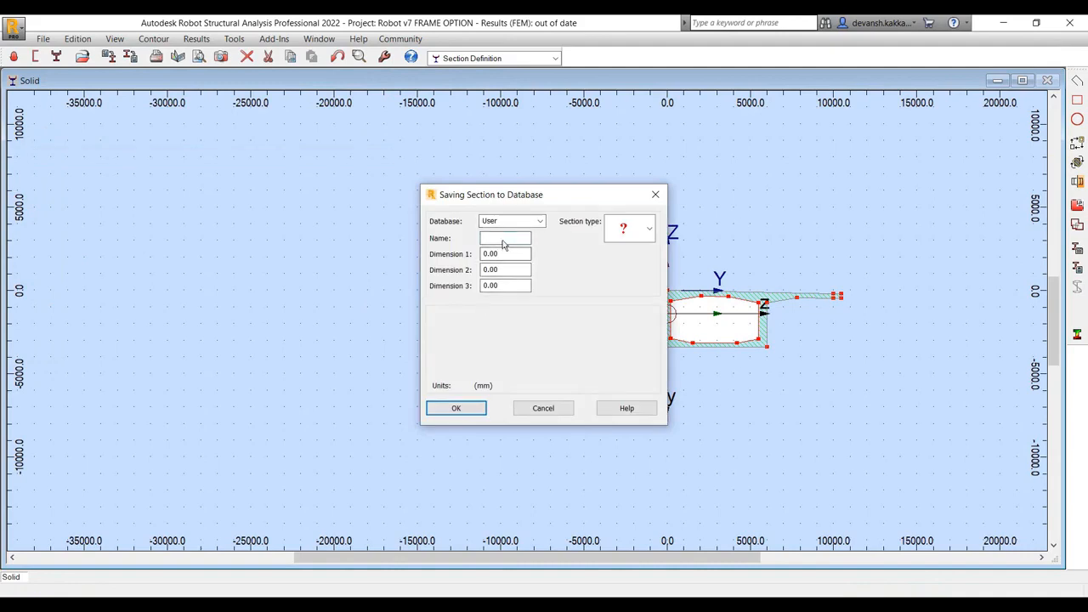
pyautogui.click(563, 410)
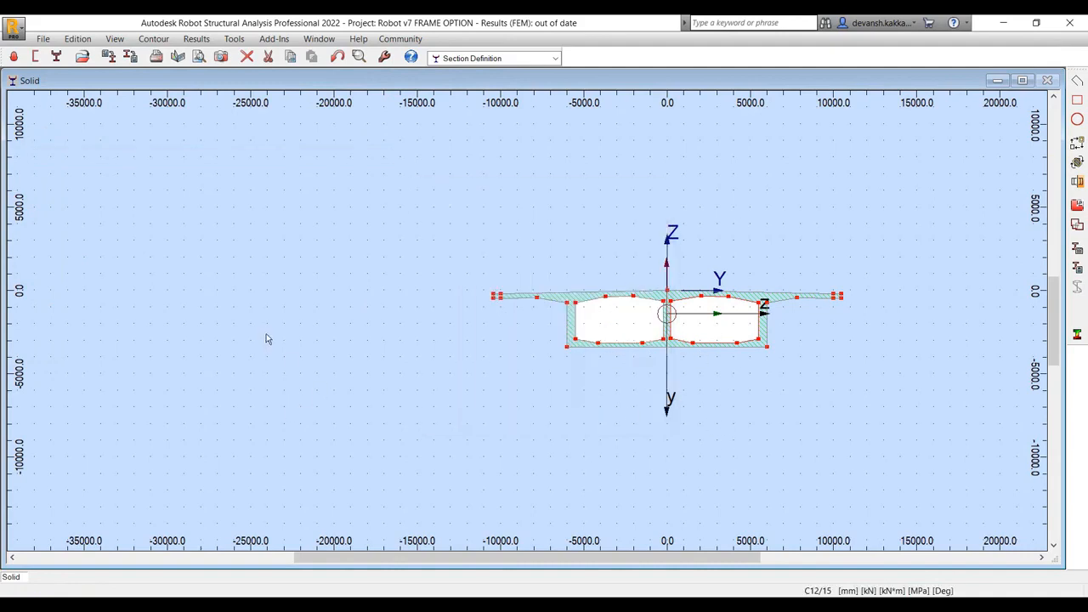
pyautogui.scroll(-1, 268, 336)
pyautogui.scroll(1, 371, 323)
pyautogui.scroll(3, 500, 304)
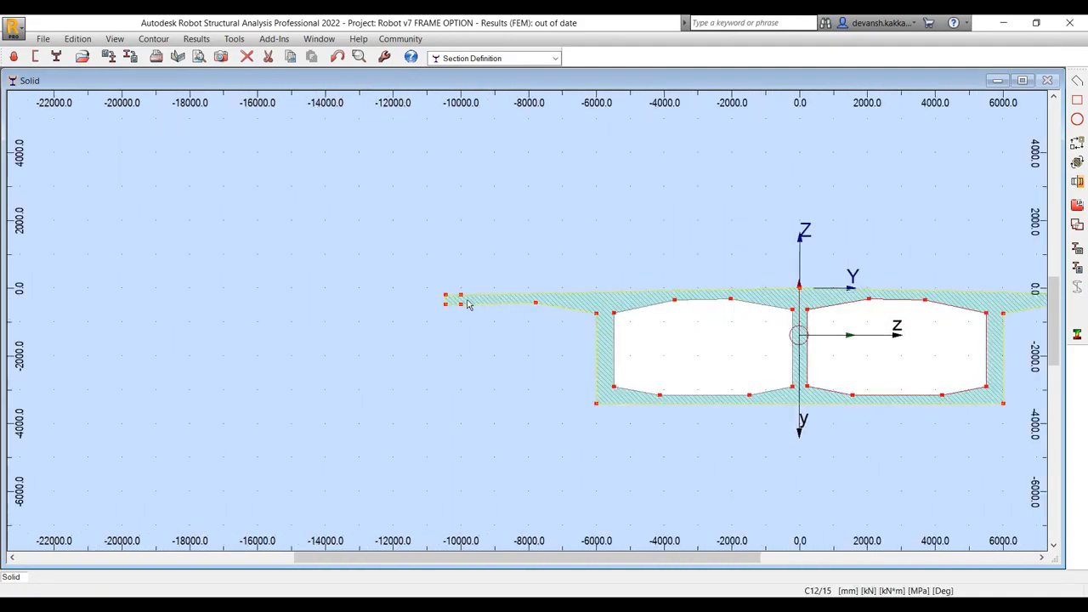
pyautogui.scroll(-3, 467, 305)
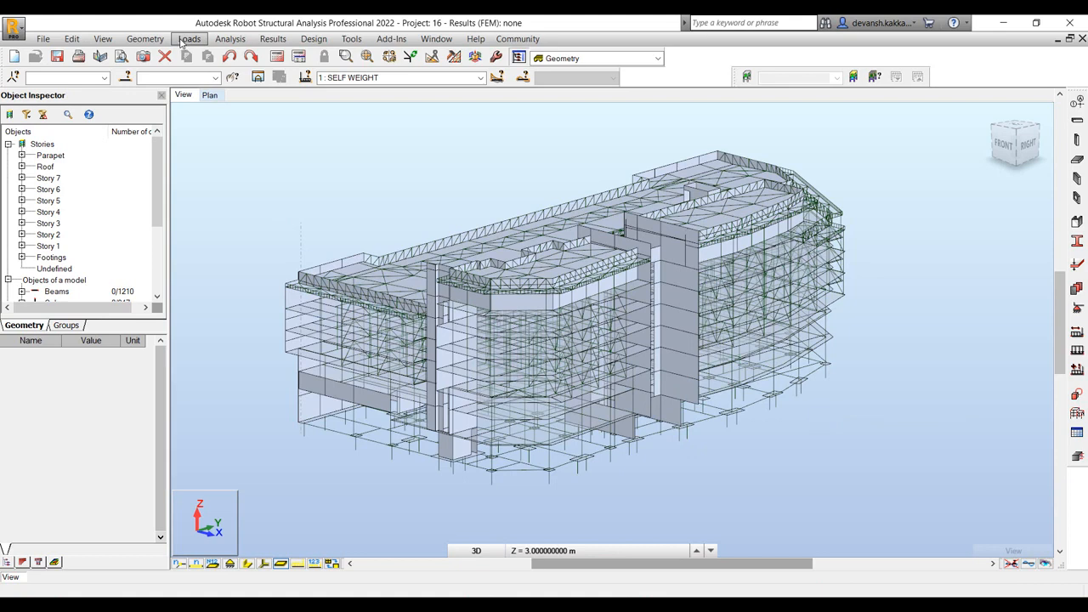
# Open the FE thickness definition for panels and start defining a new thickness.
pyautogui.click(144, 38)
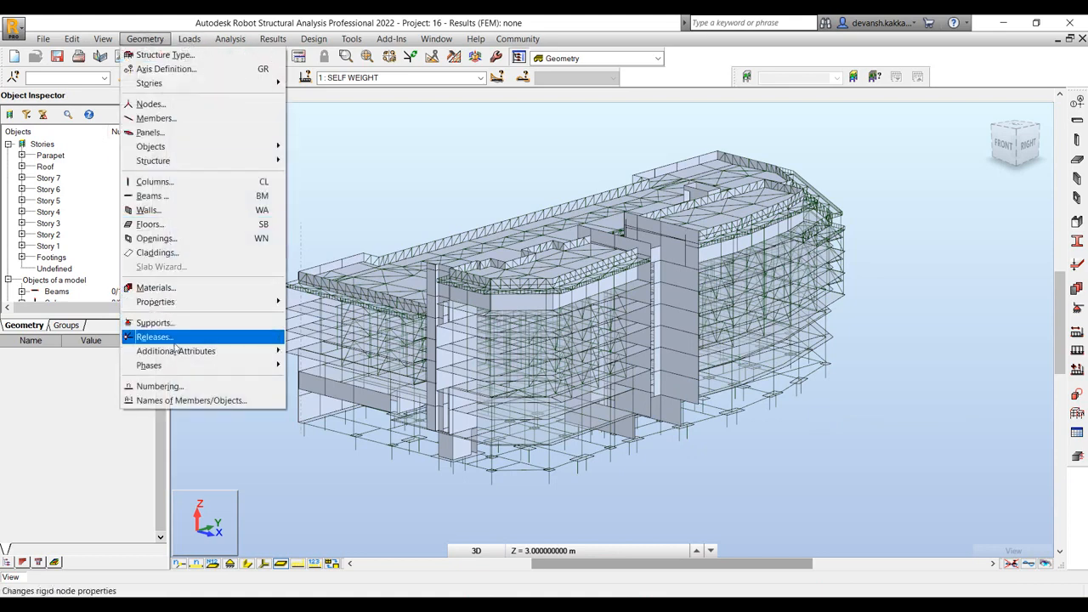
pyautogui.moveTo(183, 302)
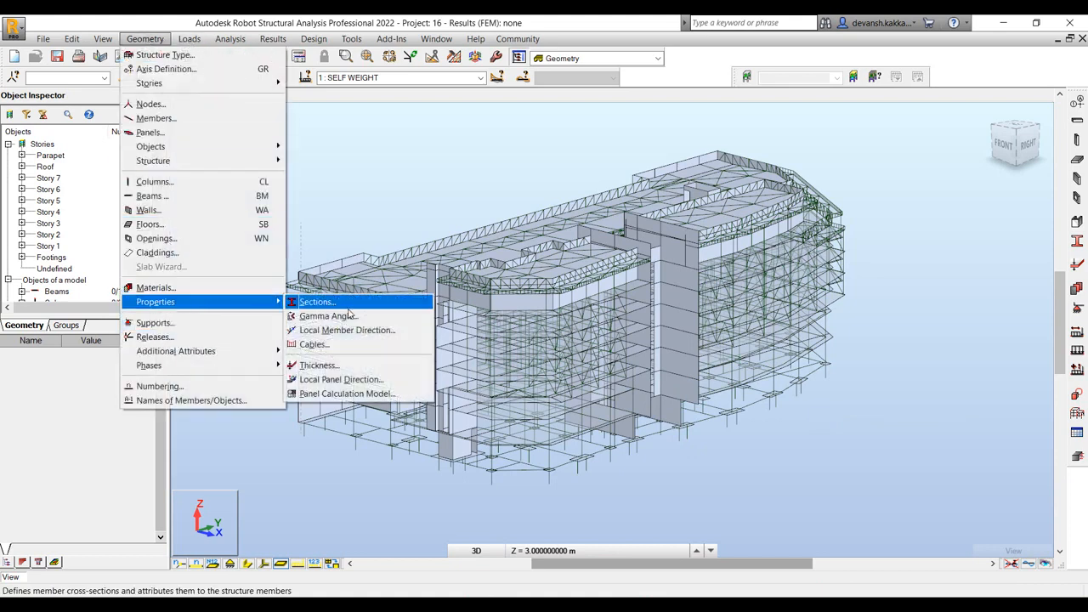
pyautogui.click(346, 365)
pyautogui.moveTo(285, 225); pyautogui.dragTo(457, 242)
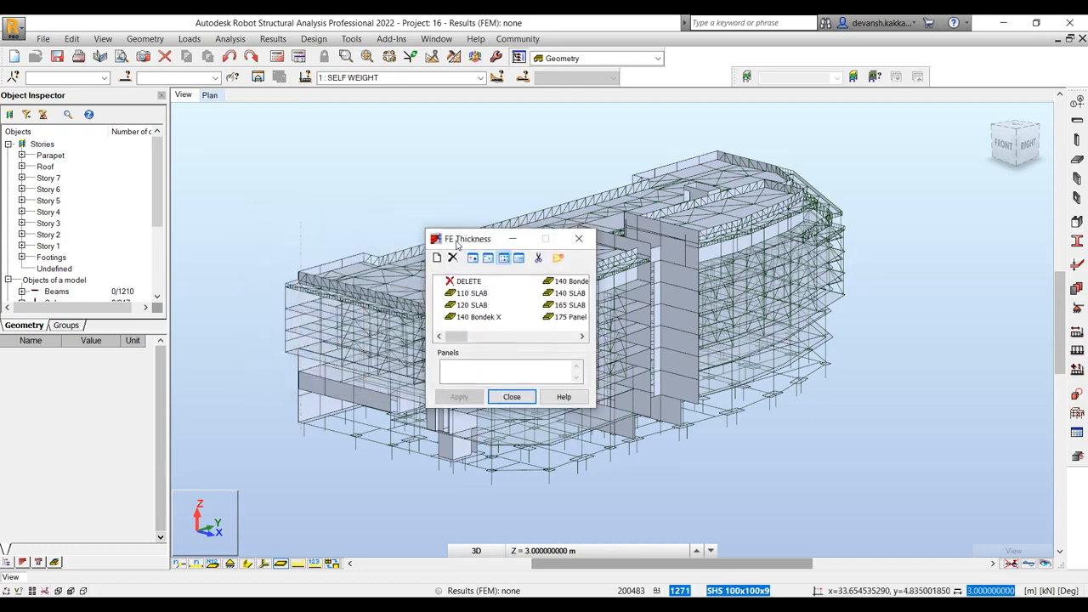
pyautogui.click(437, 258)
pyautogui.moveTo(614, 224); pyautogui.dragTo(202, 175)
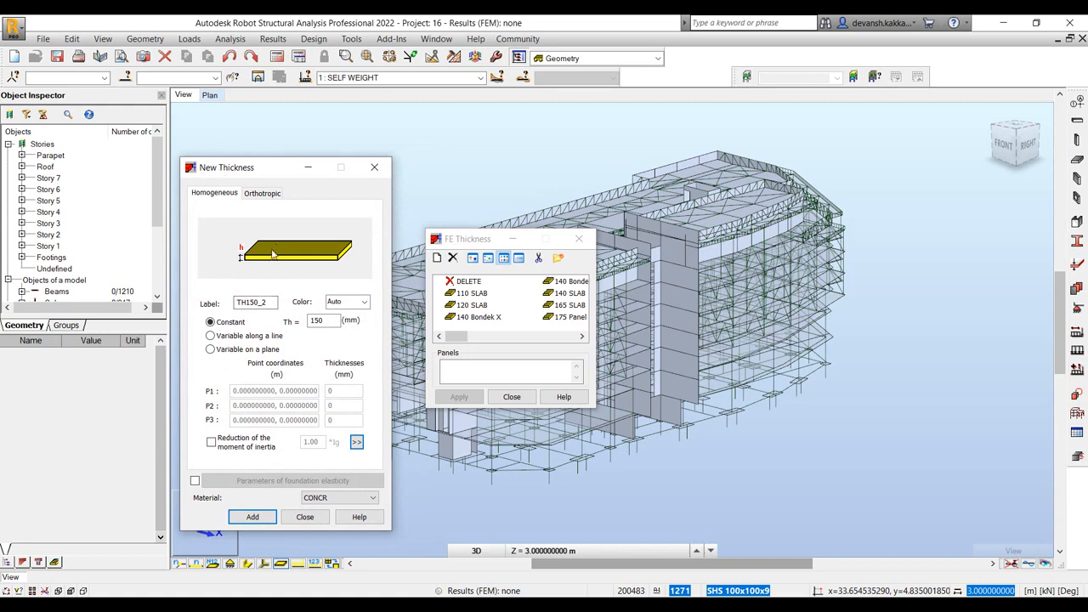
# Examine the homogeneous thickness variants: variable along a line and variable on a plane, then return to constant.
pyautogui.click(223, 336)
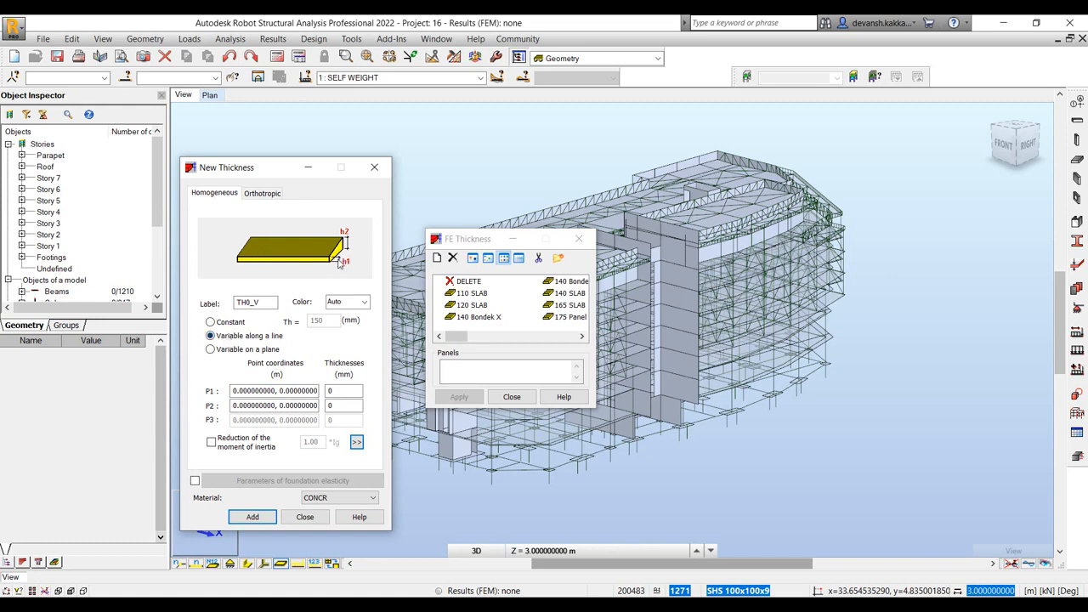
pyautogui.click(240, 350)
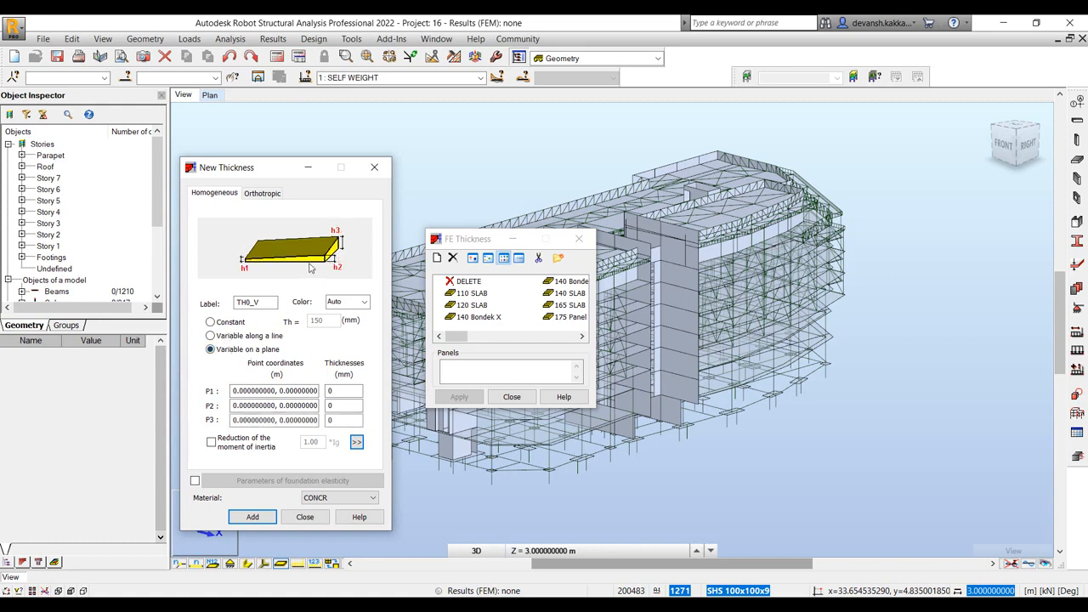
pyautogui.click(230, 322)
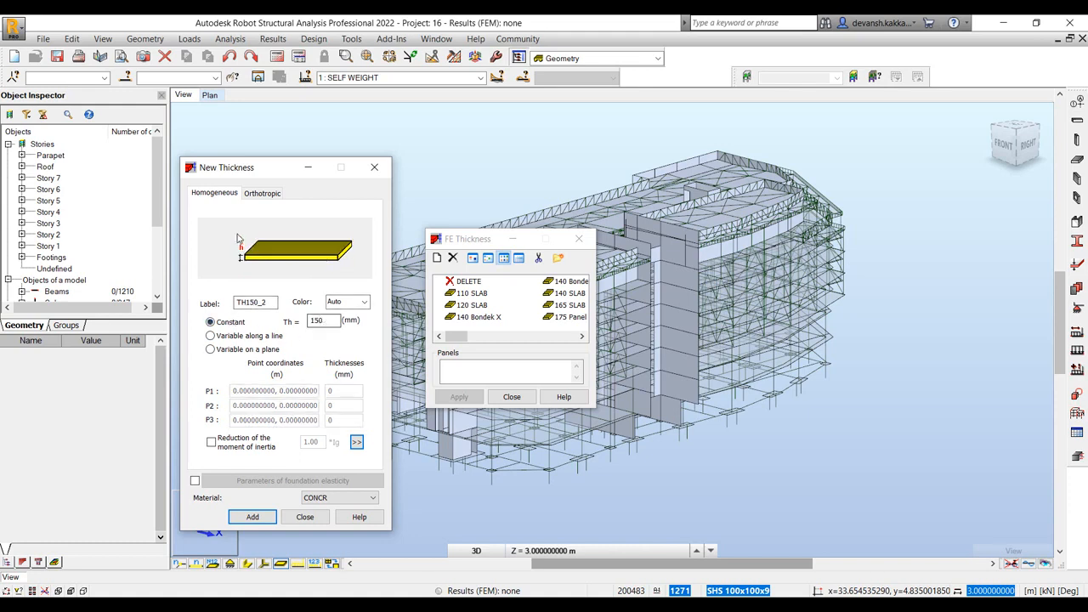
# Review the orthotropic thickness types, including corrugated plate, material orthotropy, grillage and bidirectional box floor.
pyautogui.click(257, 194)
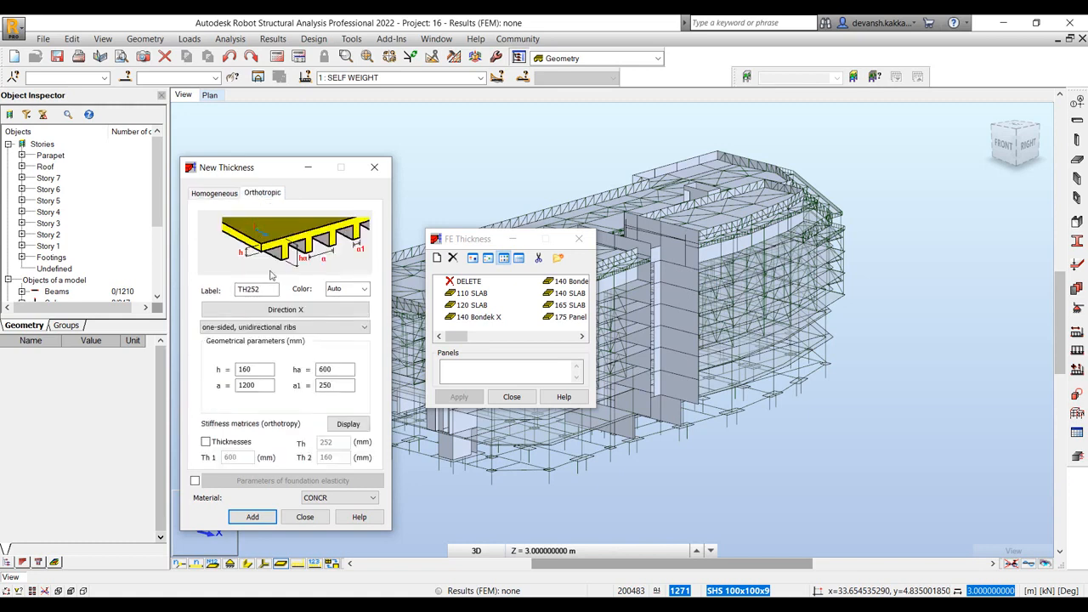
pyautogui.click(307, 329)
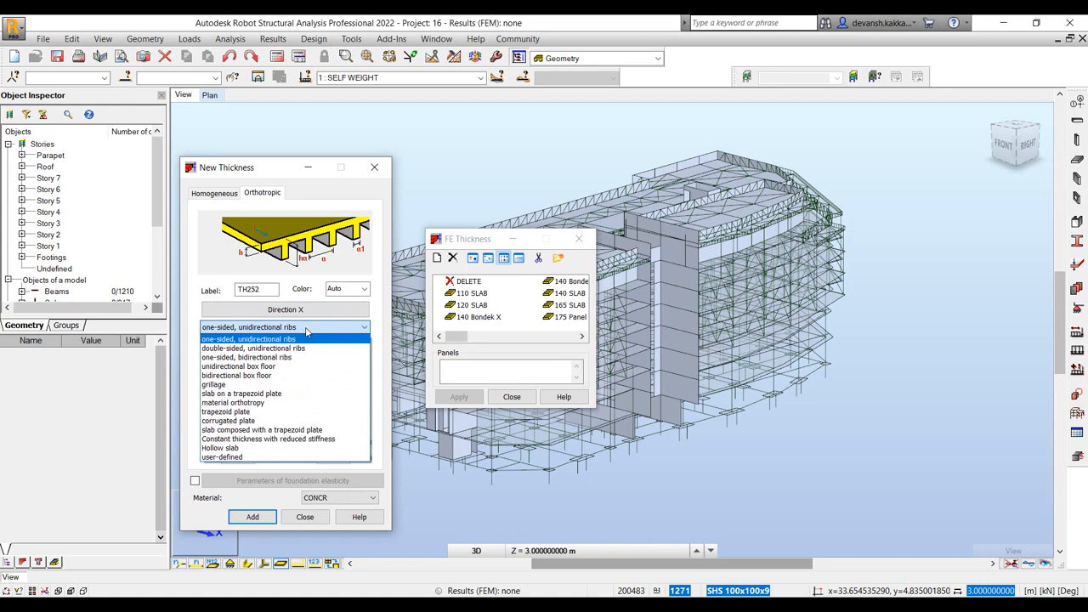
pyautogui.click(276, 421)
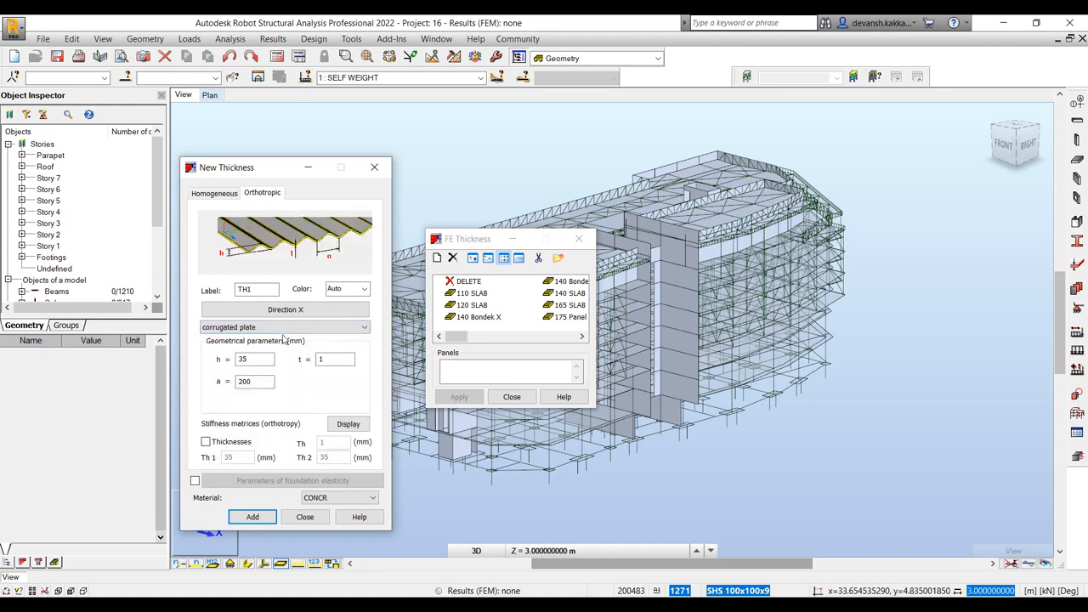
pyautogui.click(284, 332)
pyautogui.click(274, 404)
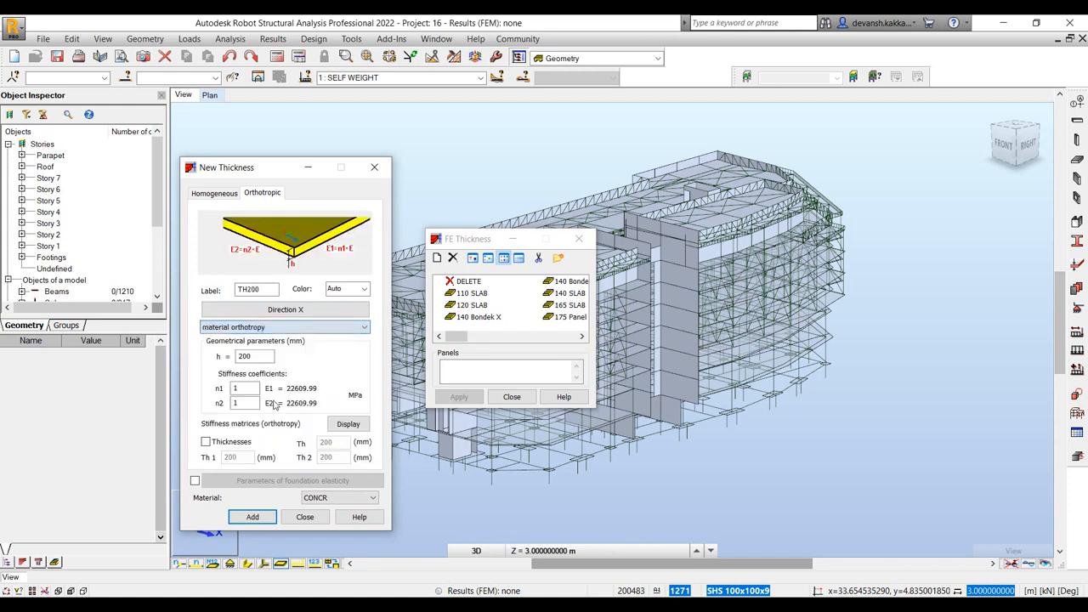
pyautogui.click(280, 330)
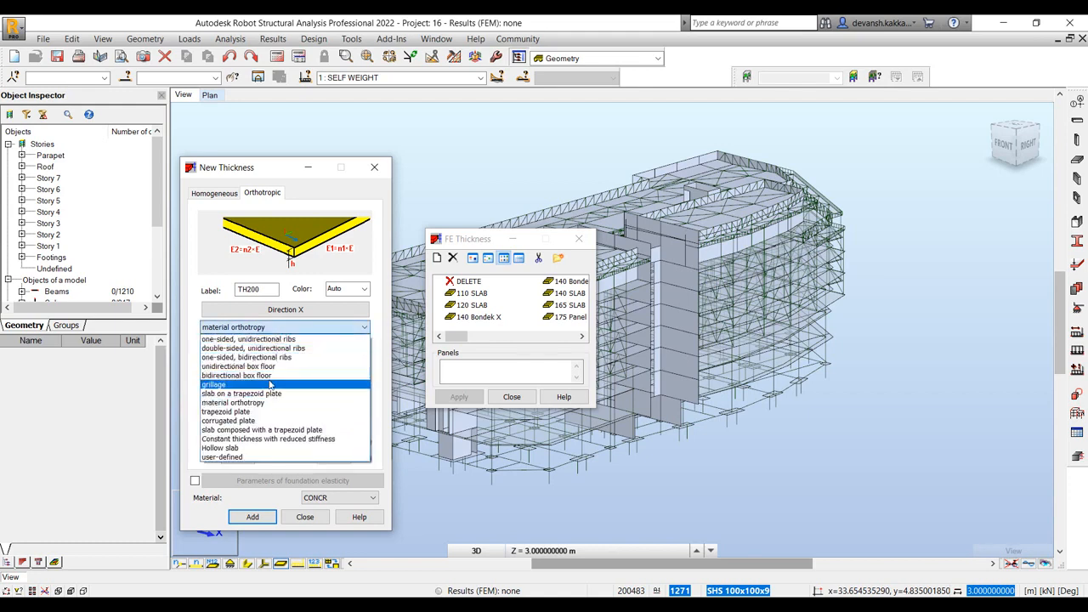
pyautogui.click(270, 385)
pyautogui.click(289, 330)
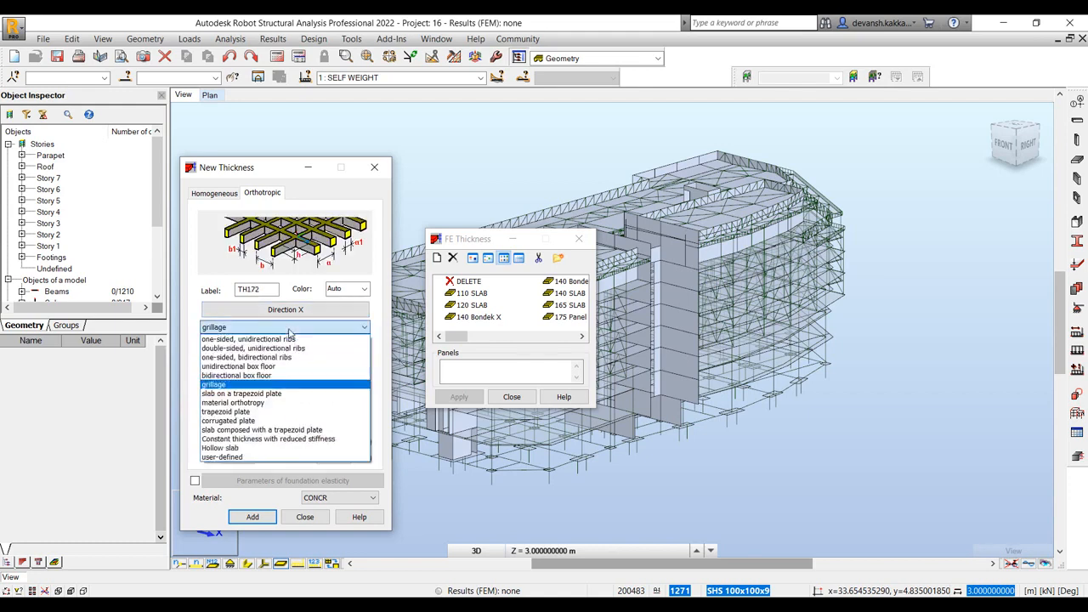
pyautogui.click(277, 375)
pyautogui.click(286, 330)
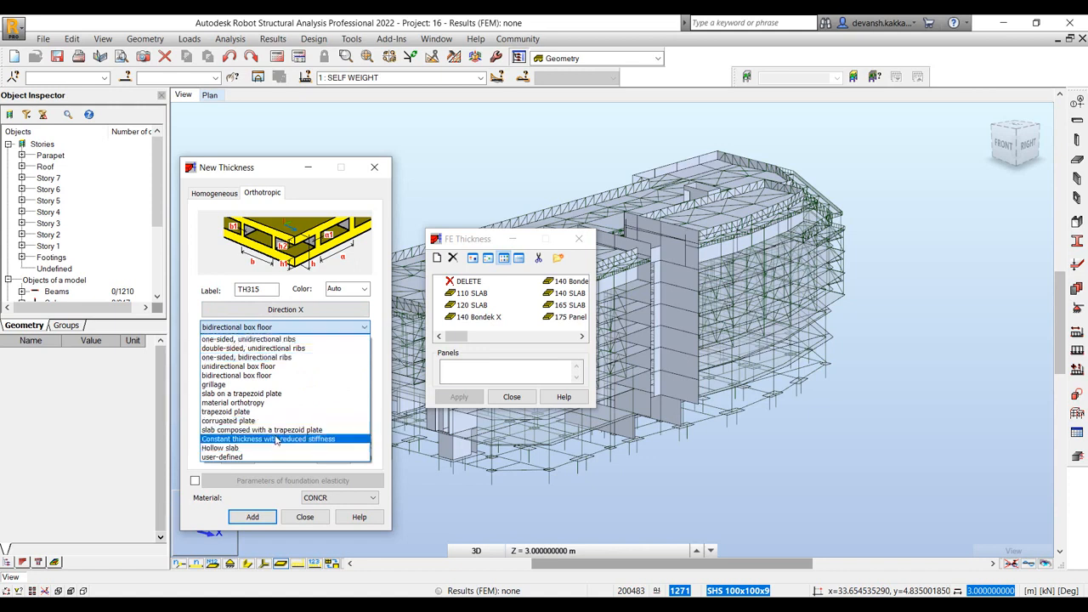
pyautogui.click(286, 331)
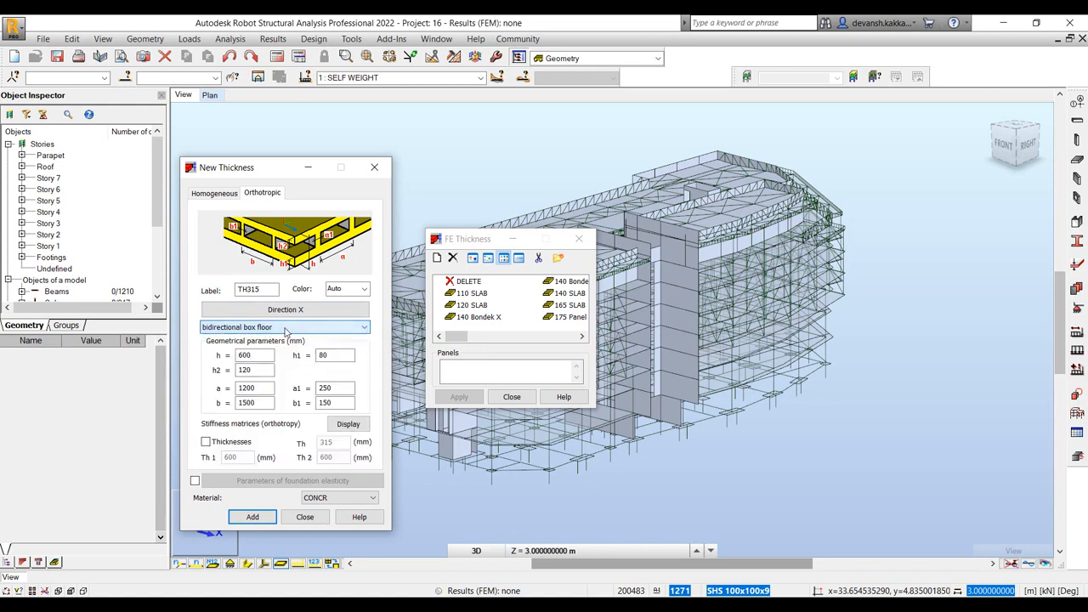
# Return to the homogeneous thickness settings, check the constant thickness value, and close the new thickness definition without adding it.
pyautogui.click(215, 194)
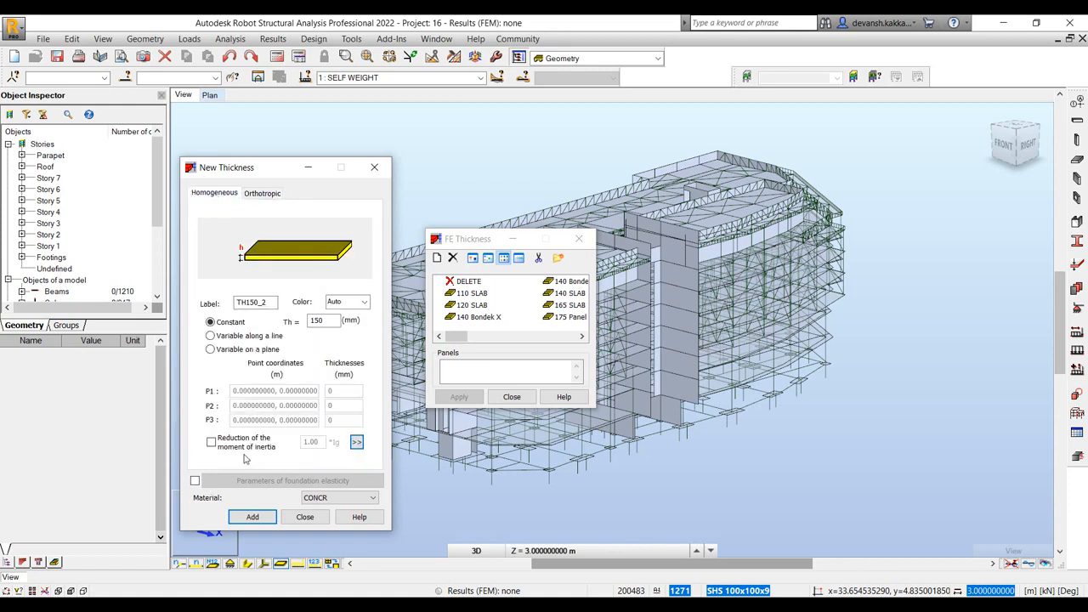
pyautogui.click(316, 322)
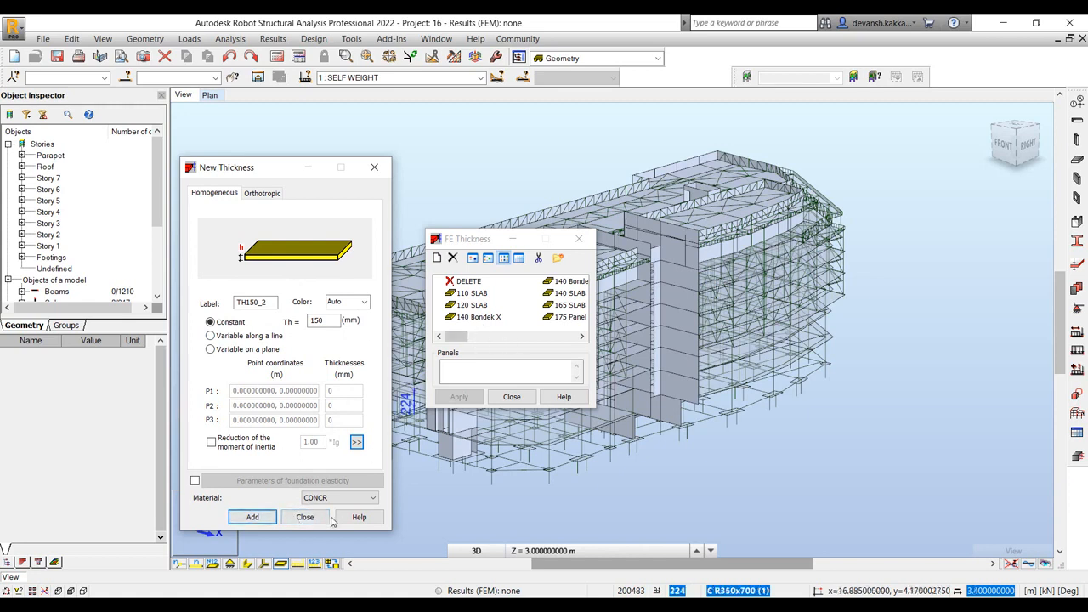
pyautogui.click(306, 518)
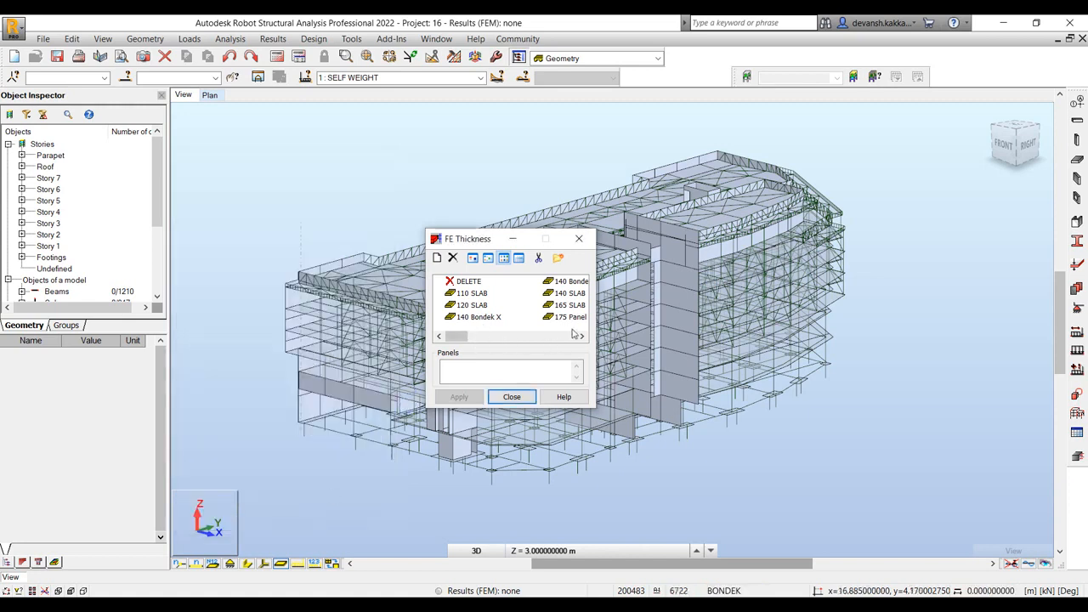
# Assign the existing 200 SLAB thickness to floor panel 5921 in the building's front wing and close the thickness definition.
pyautogui.click(582, 337)
pyautogui.click(582, 336)
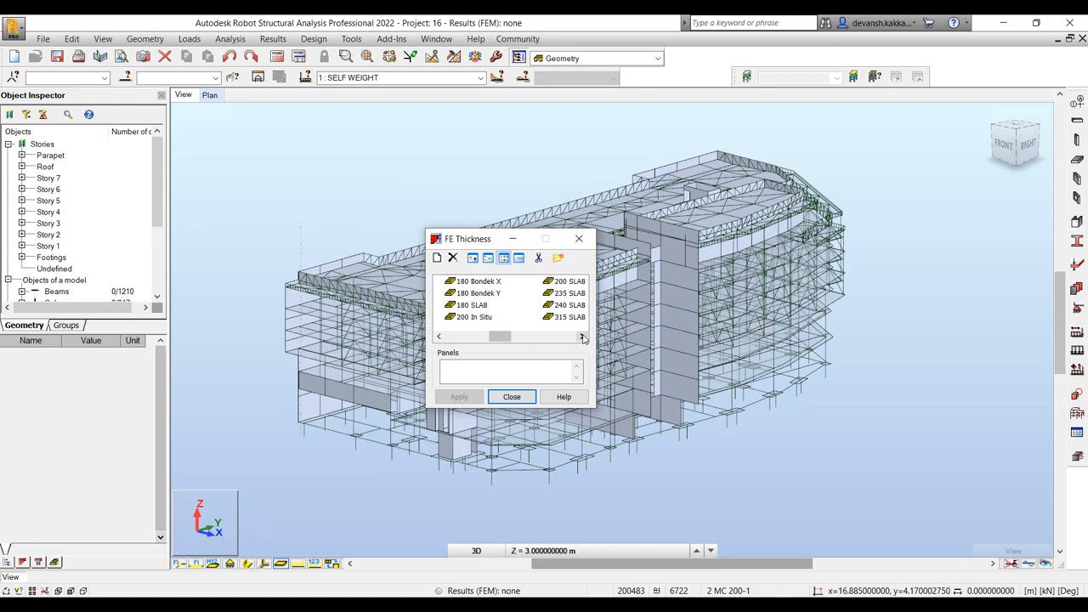
pyautogui.click(583, 337)
pyautogui.click(472, 282)
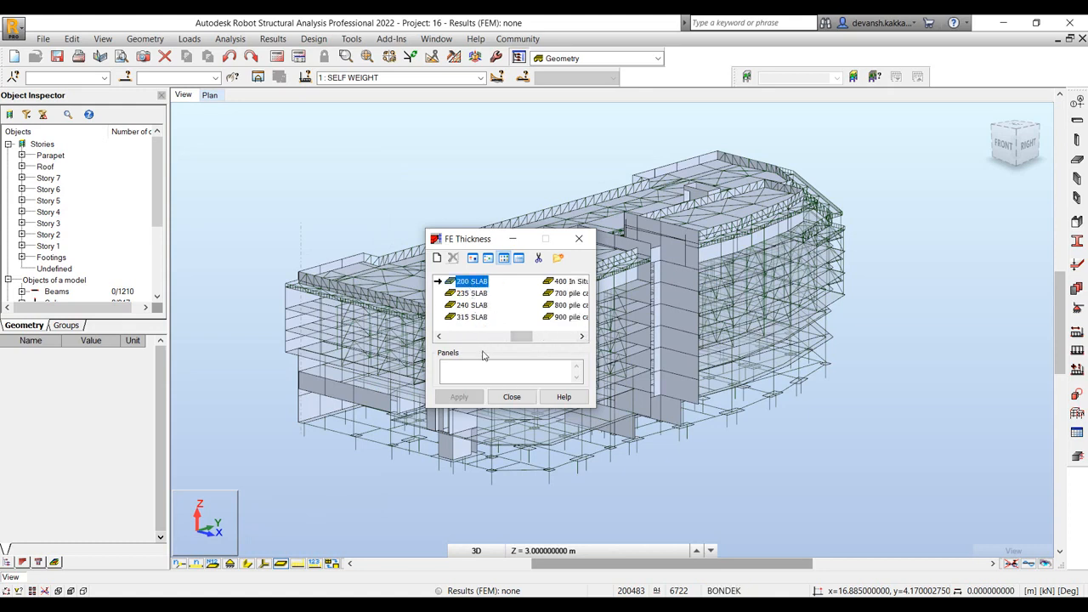
pyautogui.click(469, 374)
pyautogui.moveTo(489, 243); pyautogui.dragTo(750, 266)
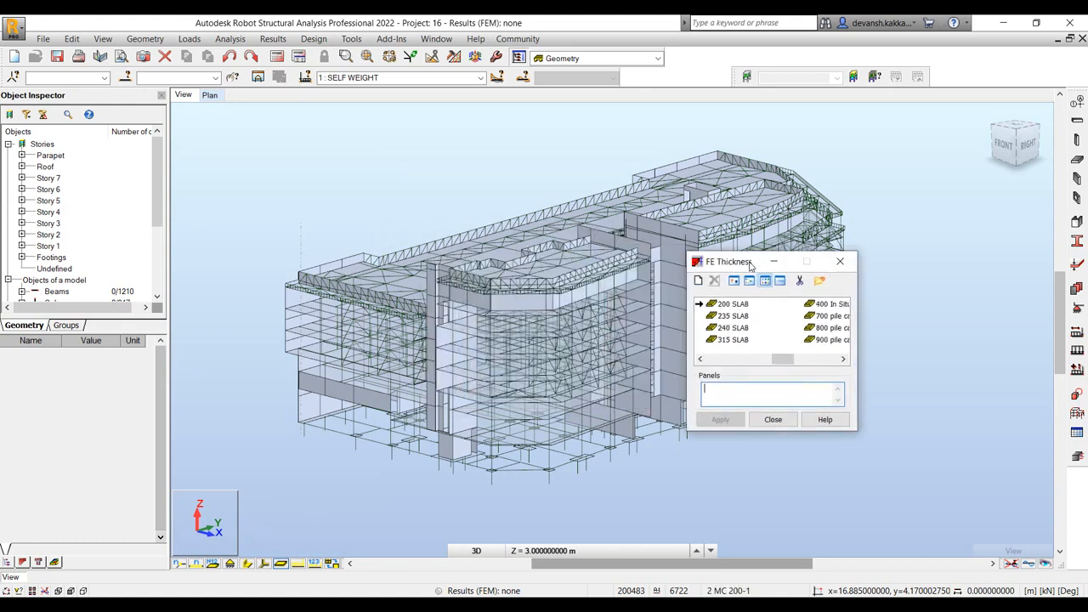
pyautogui.scroll(3, 413, 407)
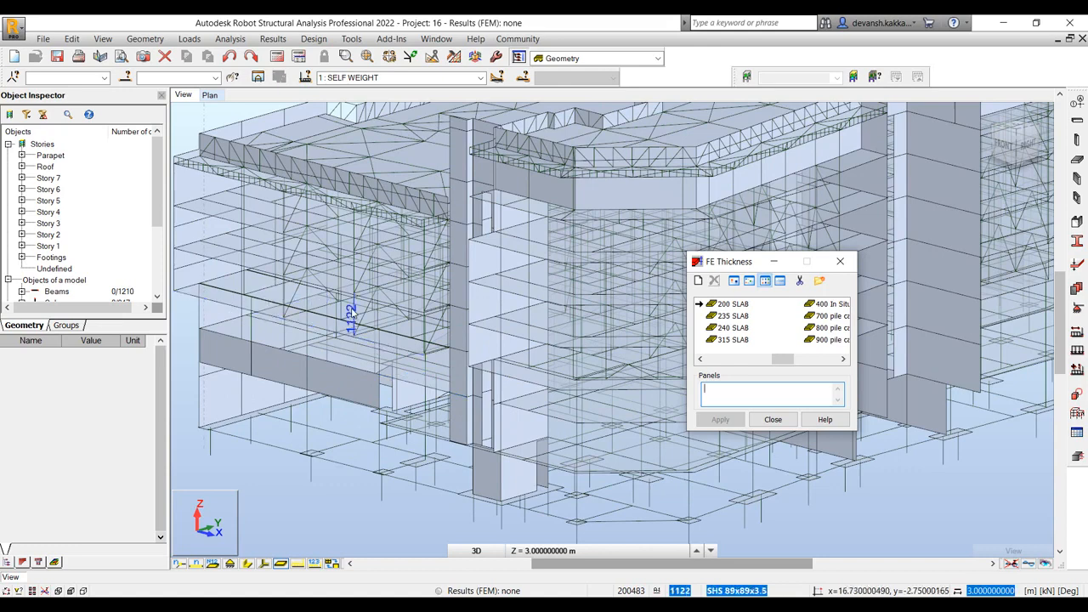
pyautogui.click(204, 304)
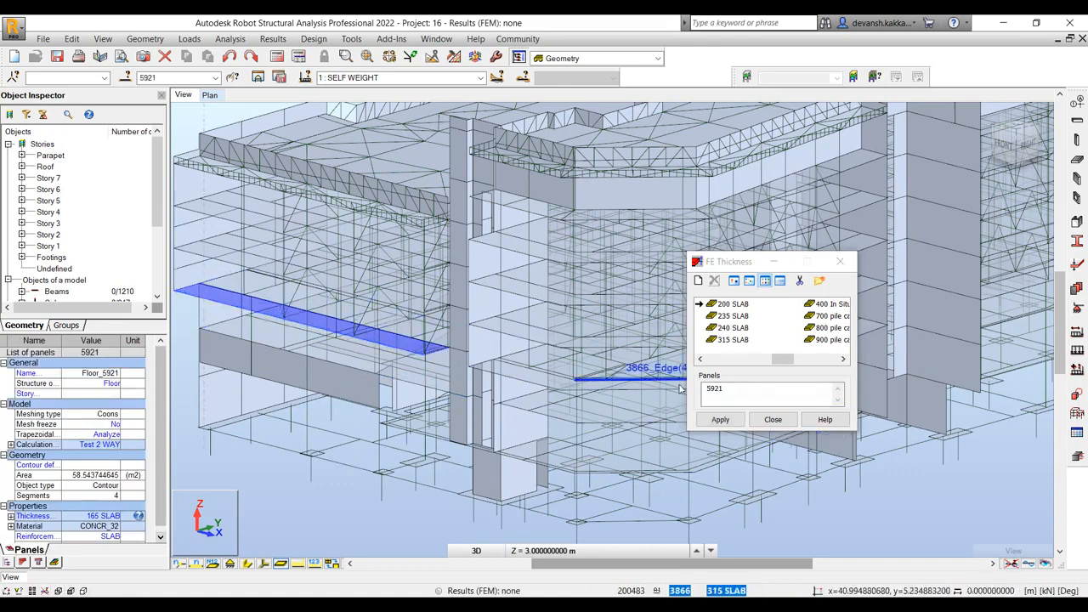
pyautogui.click(718, 419)
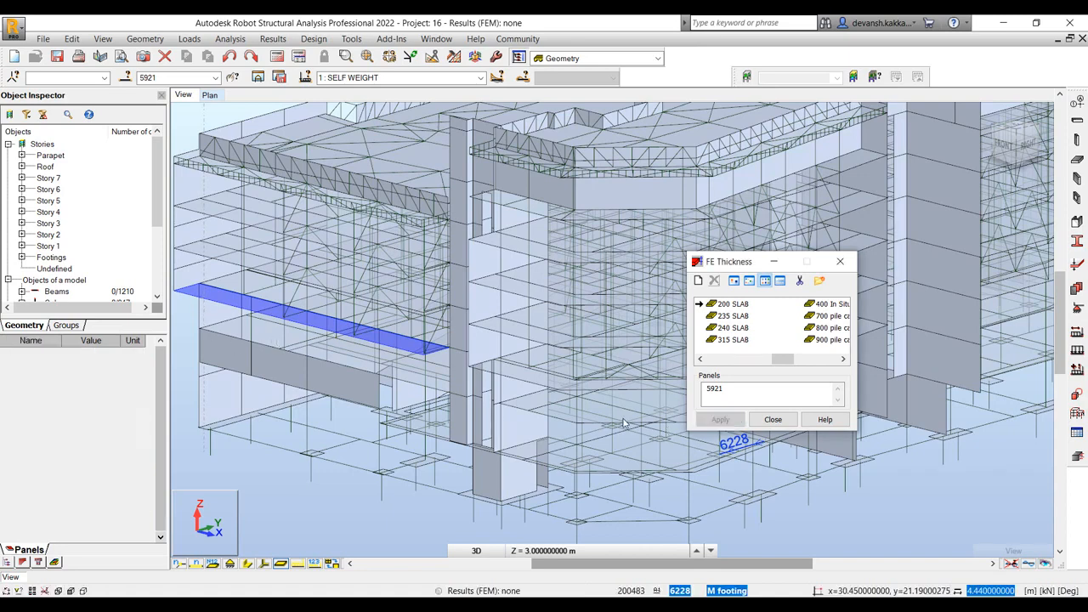
pyautogui.click(772, 420)
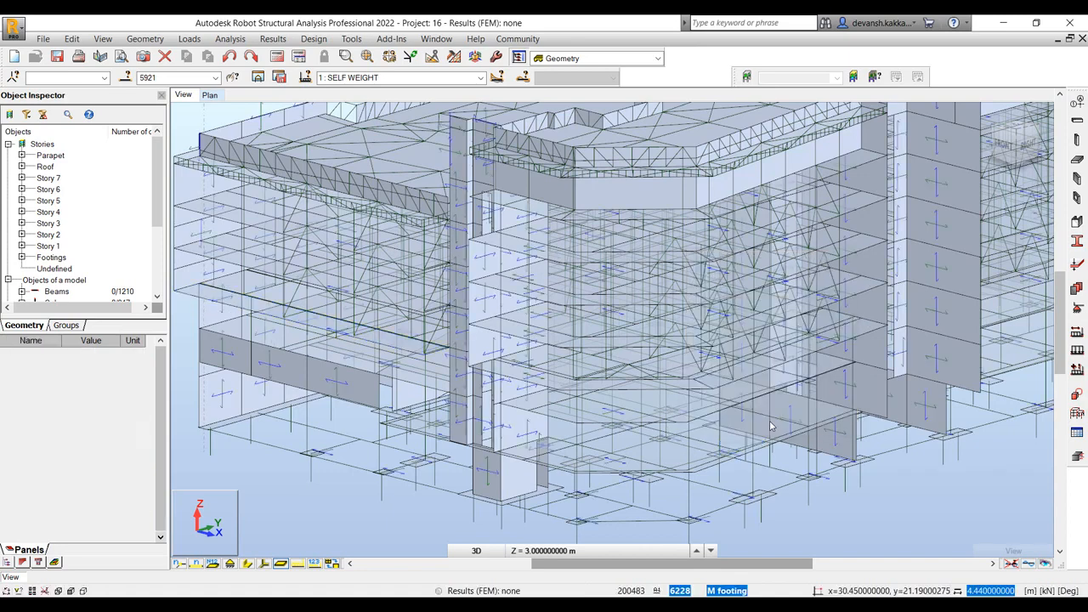
pyautogui.moveTo(255, 424); pyautogui.dragTo(296, 454, button='middle')
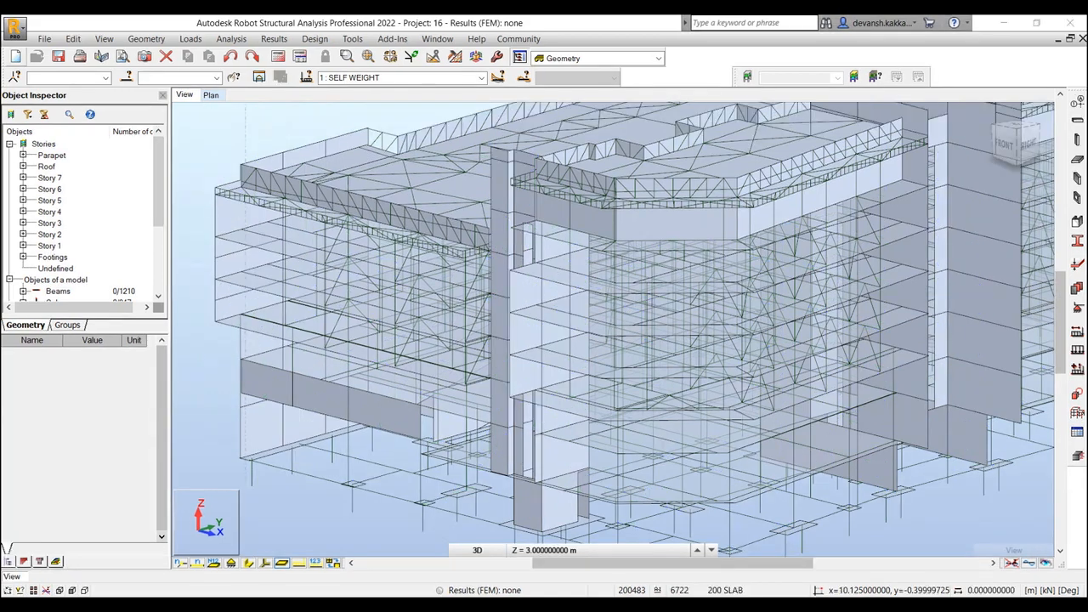